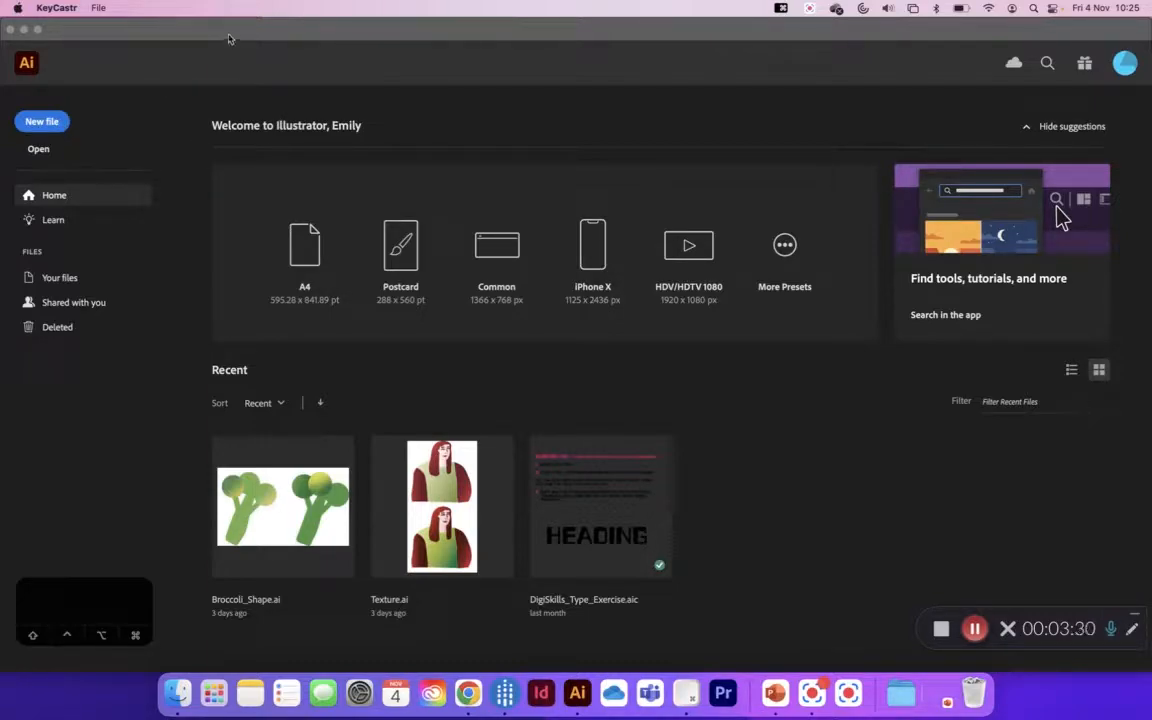
Step: Create a new A4 print document in landscape orientation, 297 x 210 mm with one artboard
left_click(229, 36)
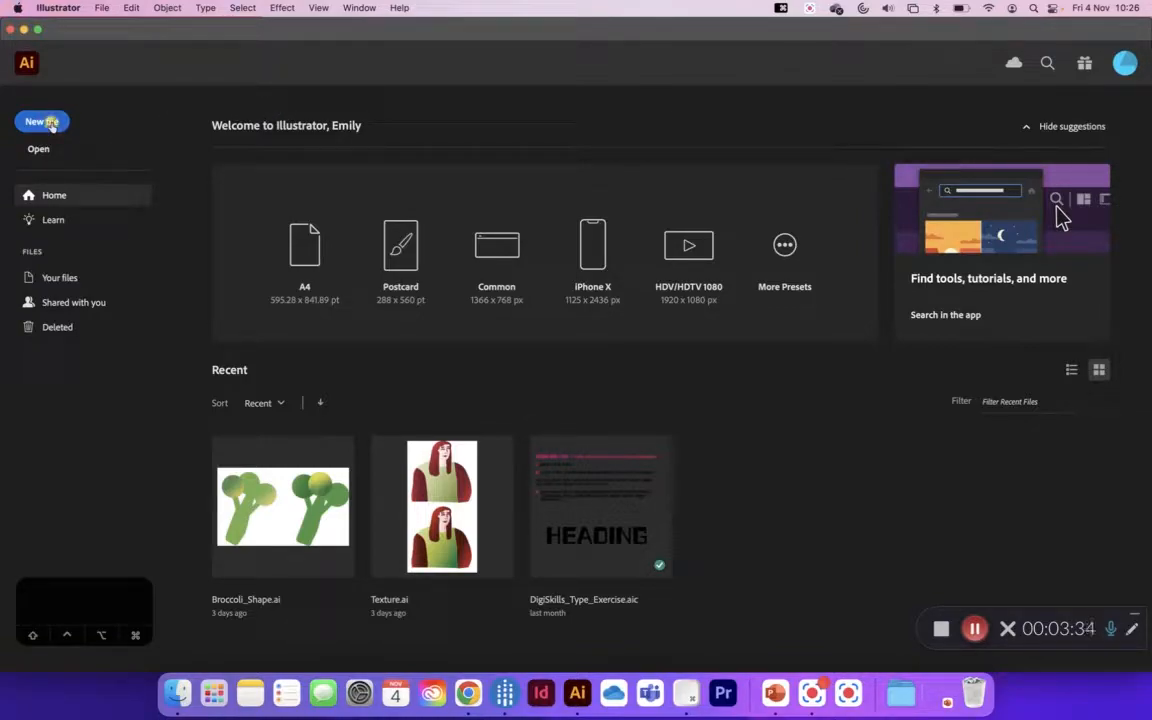
left_click(51, 125)
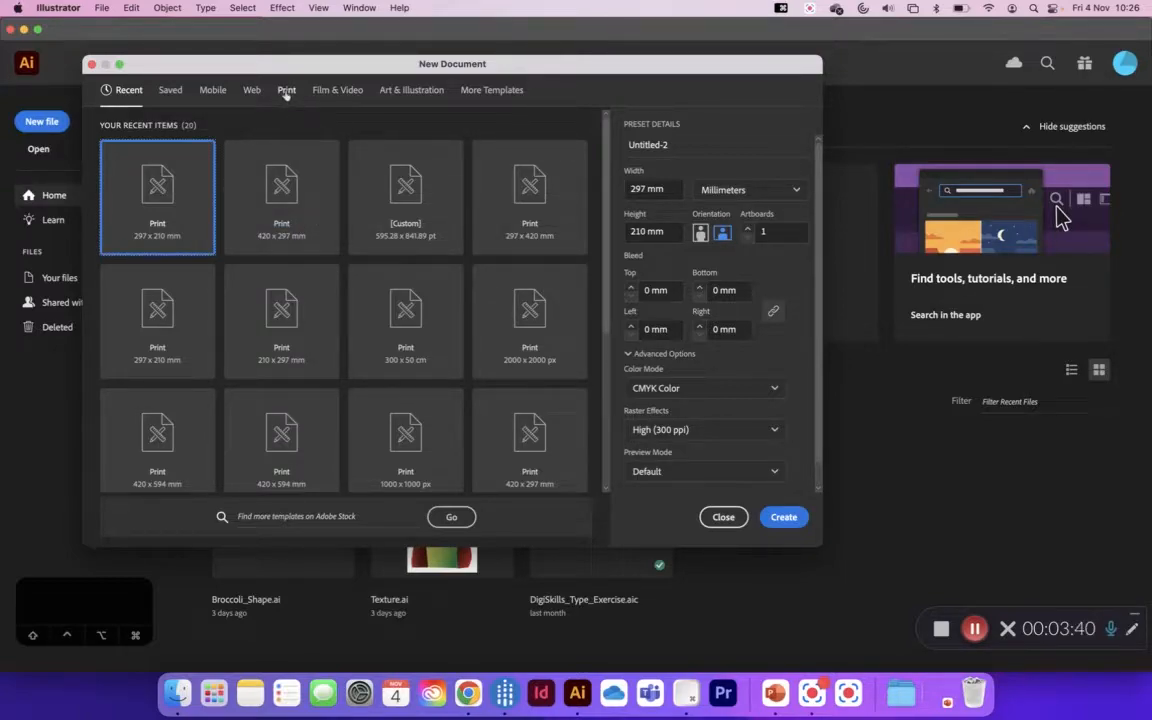
left_click(286, 91)
left_click(301, 187)
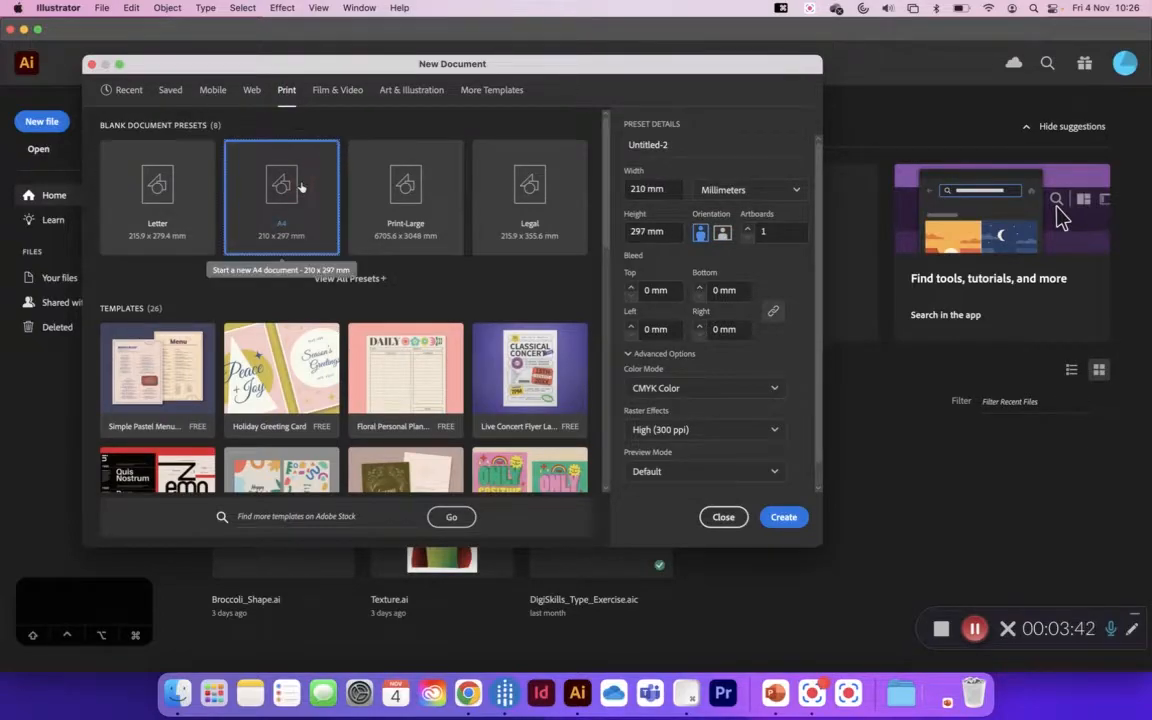
left_click(721, 232)
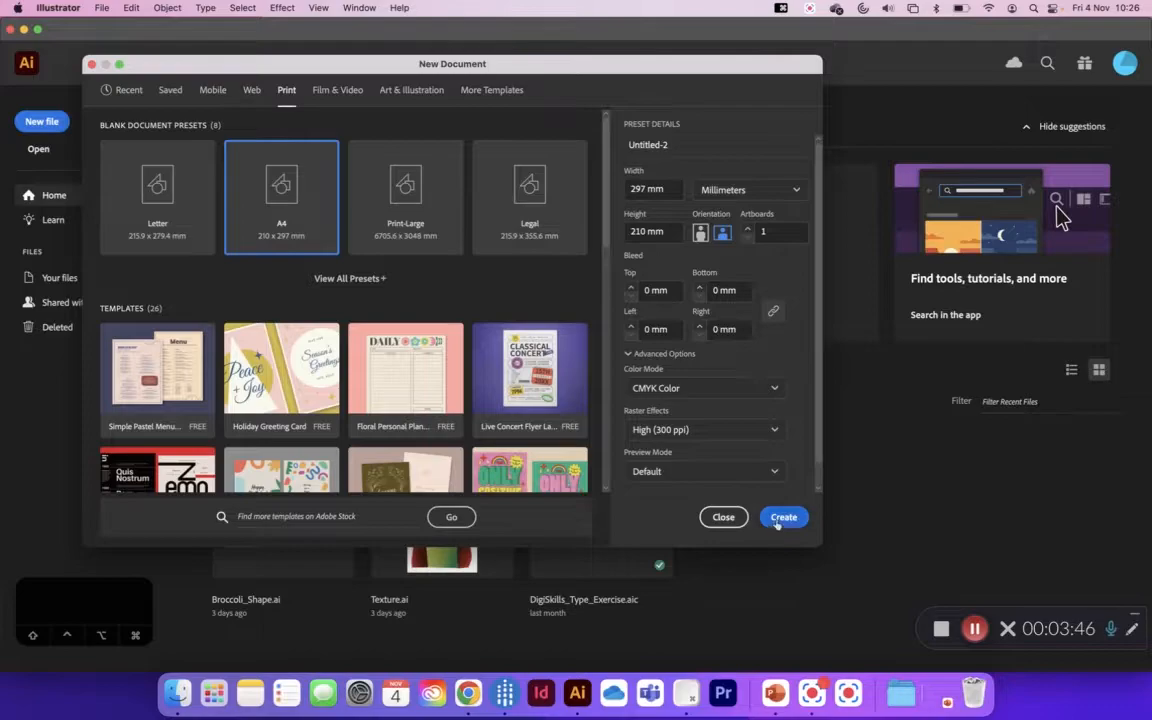
left_click(778, 519)
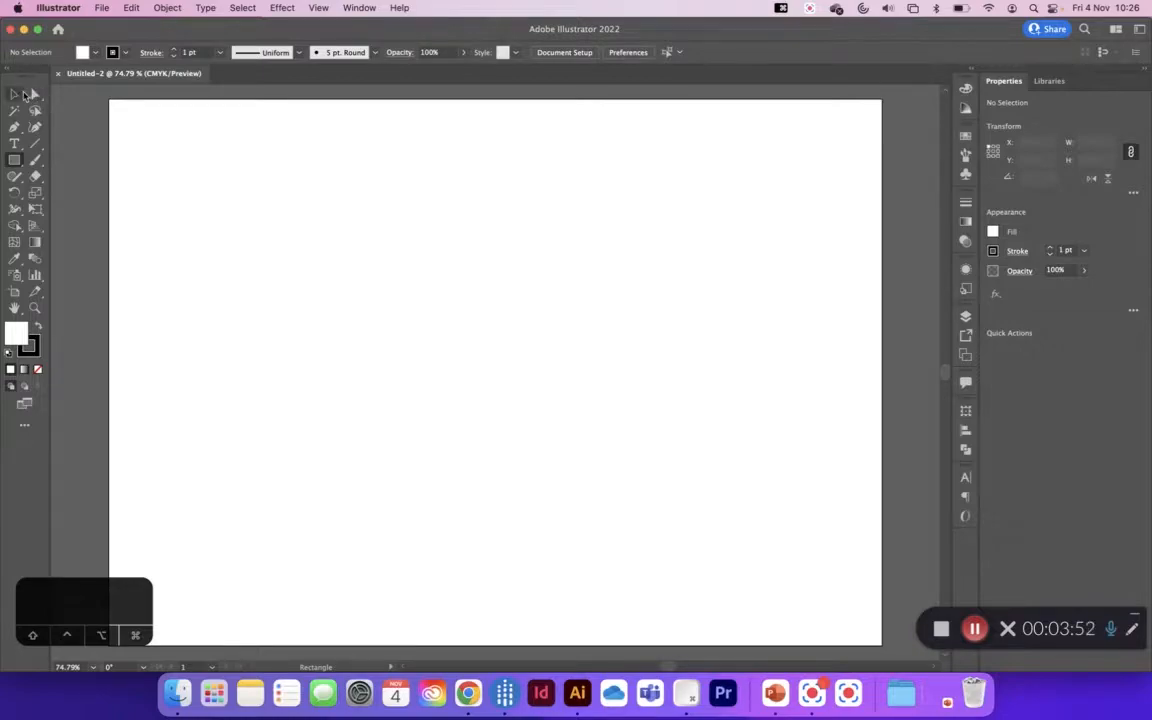
Step: Draw a square about 54 mm wide in the upper-left area of the artboard with the Rectangle tool
left_click(16, 164)
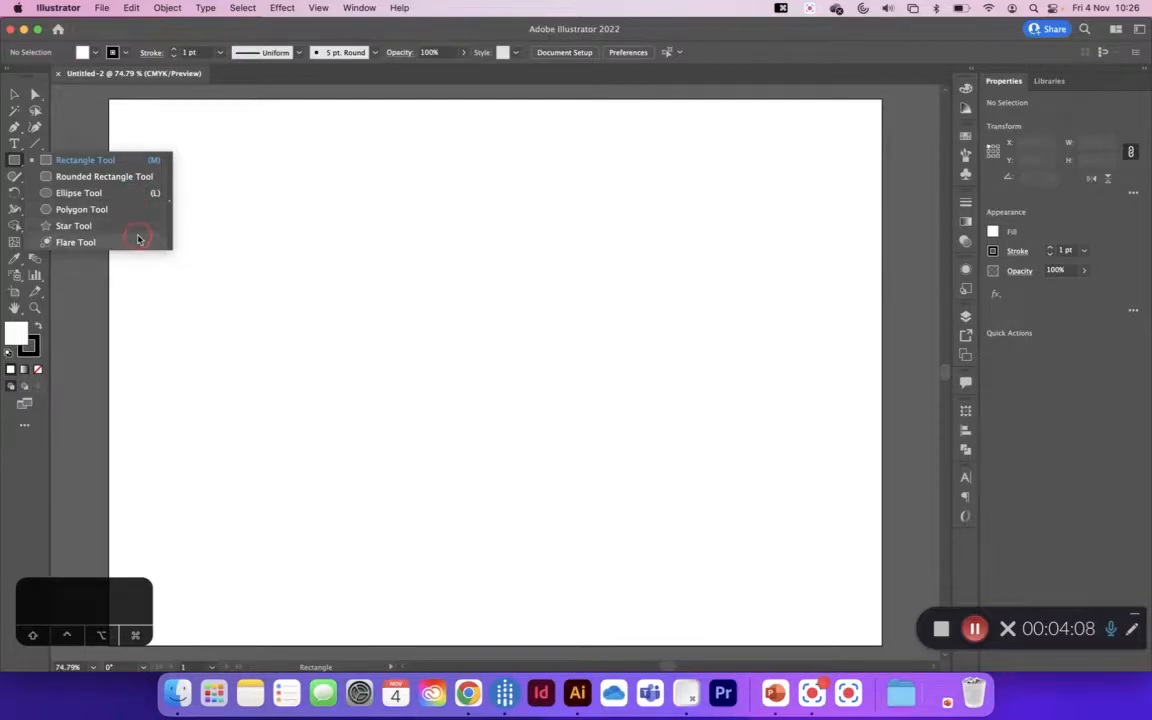
left_click(45, 161)
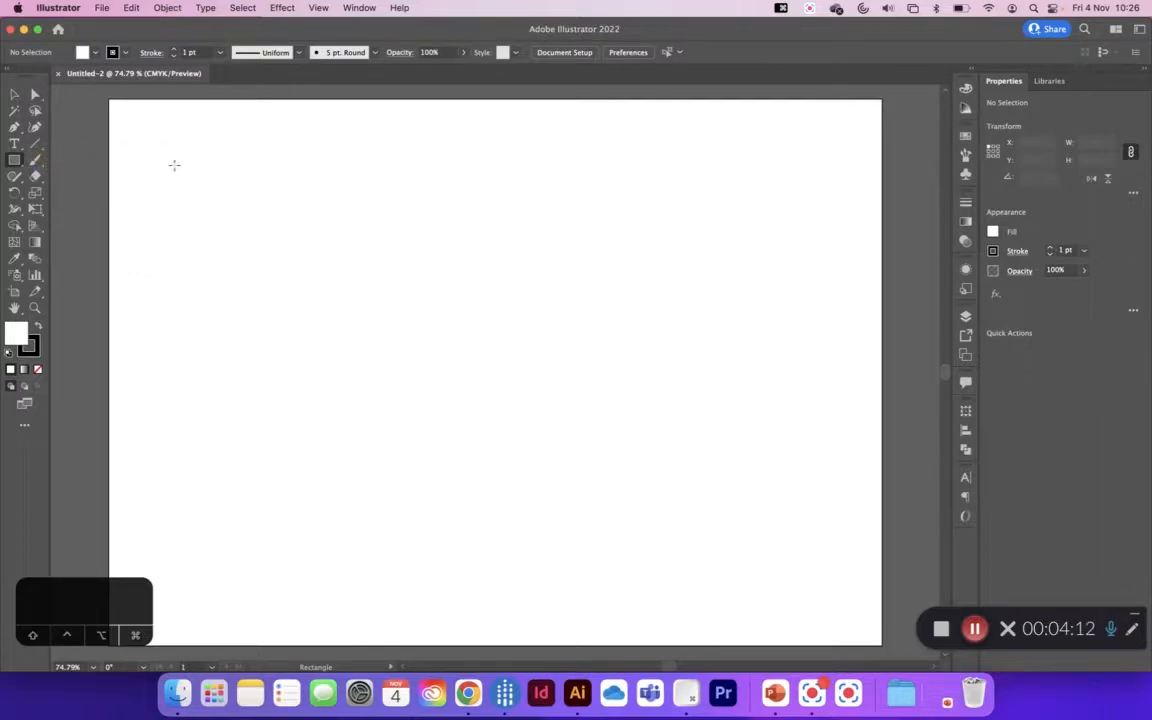
left_click_drag(176, 165, 318, 305)
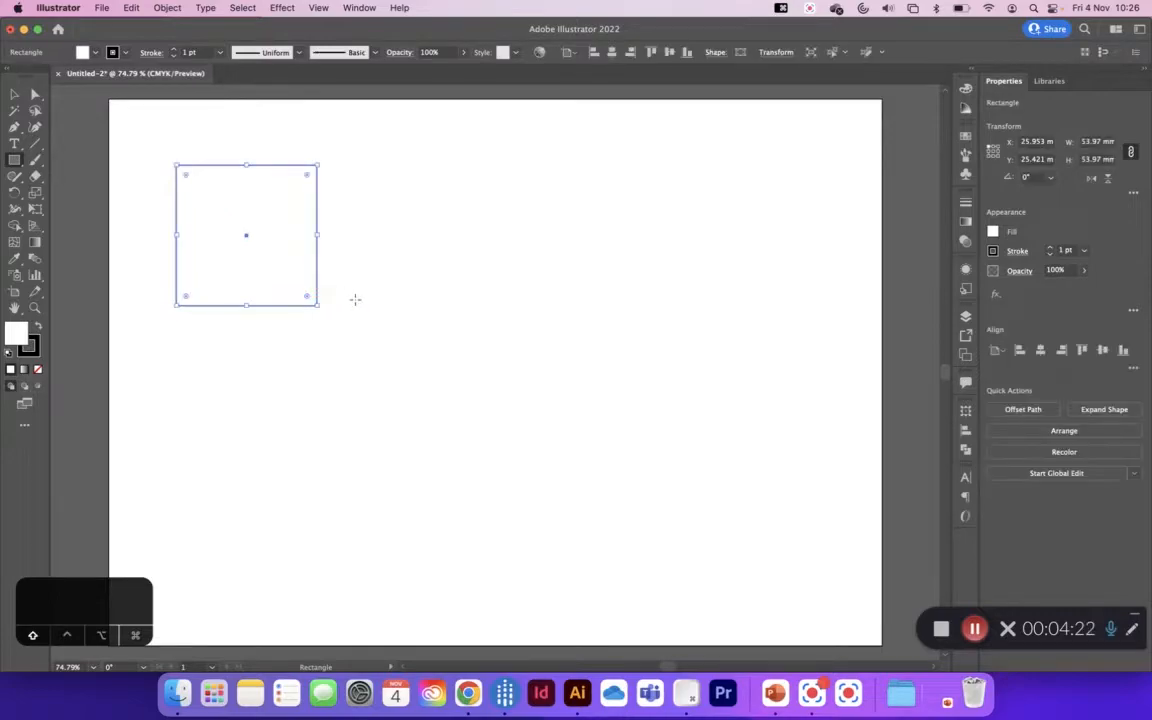
Step: Draw a circle about 45 mm in diameter overlapping the square's lower-right corner with the Ellipse tool
left_click(17, 162)
left_click(62, 192)
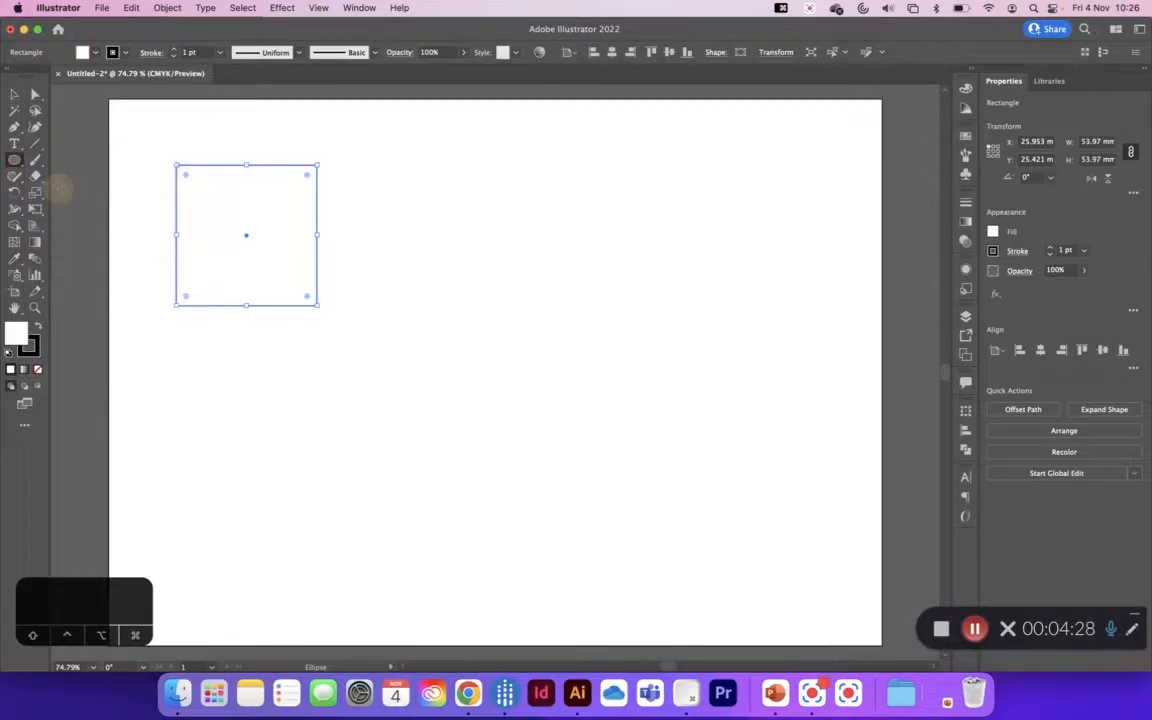
left_click_drag(278, 255, 397, 334)
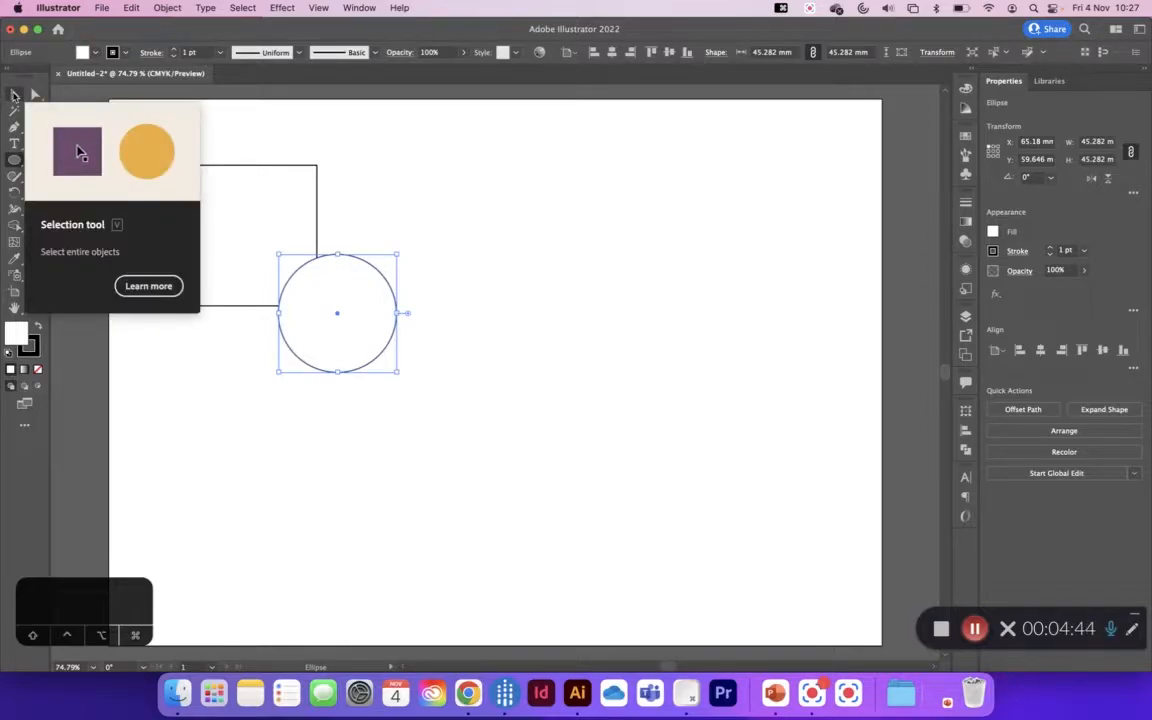
Step: Remove the circle's fill and move it up and left so it overlaps more of the square
left_click(14, 94)
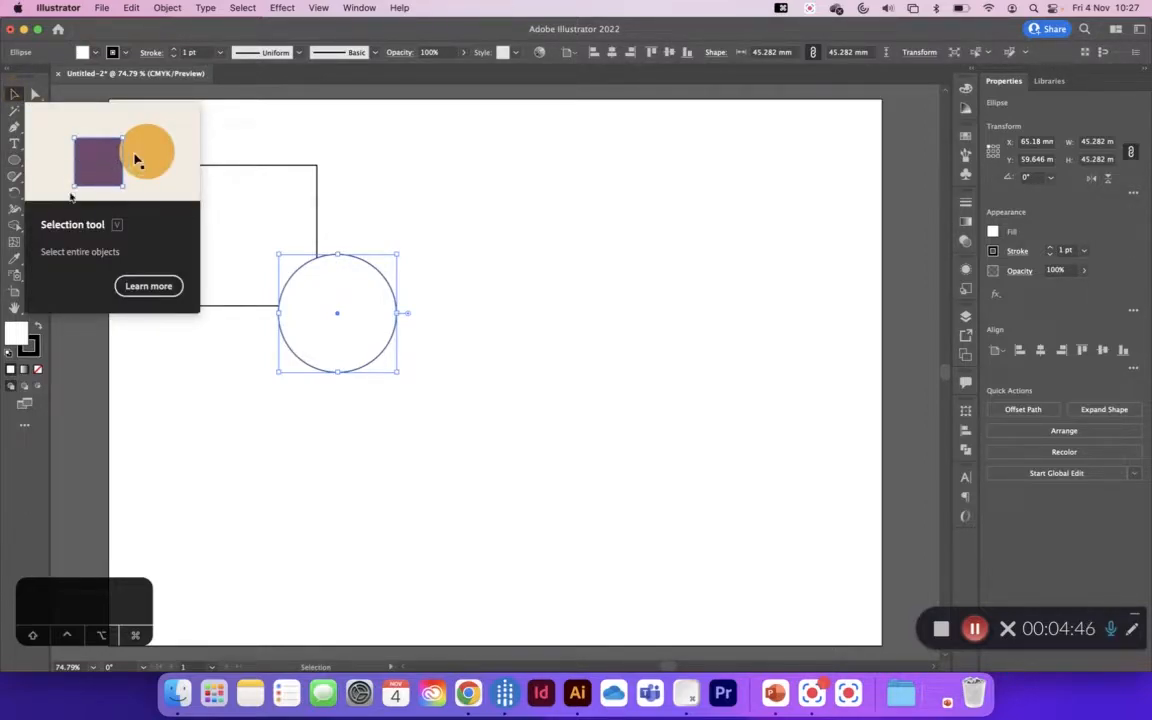
left_click(38, 371)
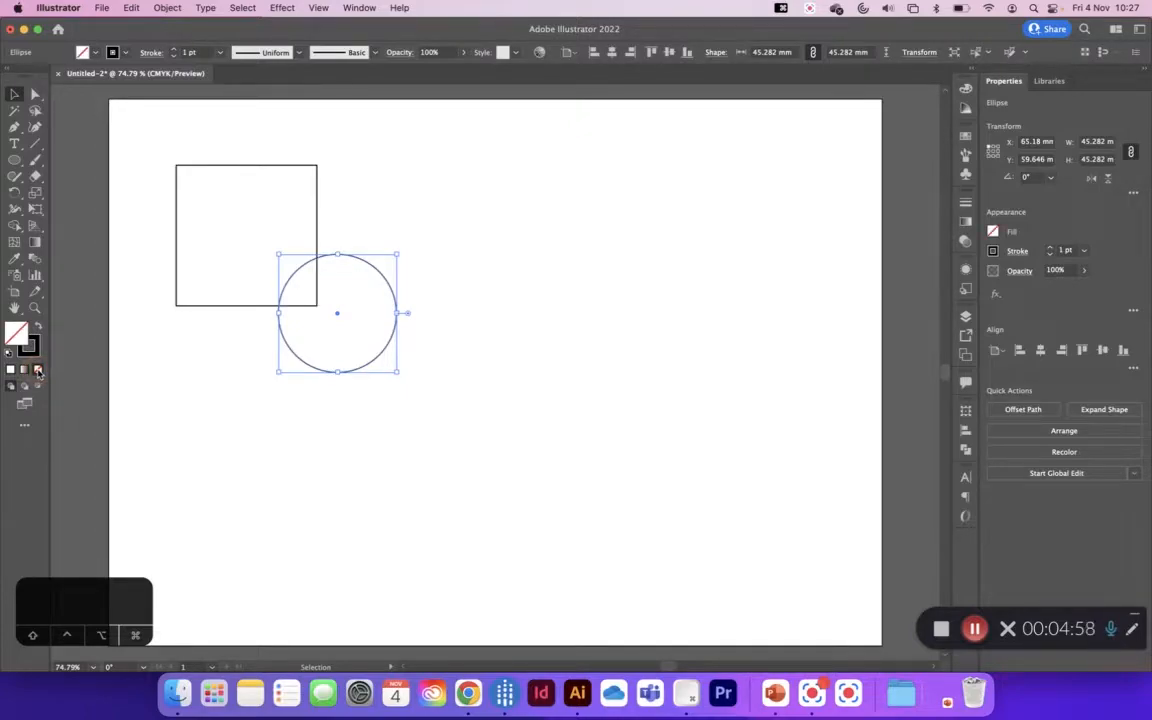
left_click_drag(352, 264, 330, 227)
Step: Bring the square in front of the circle by reordering the objects within Layer 1, and deselect everything
left_click(311, 196)
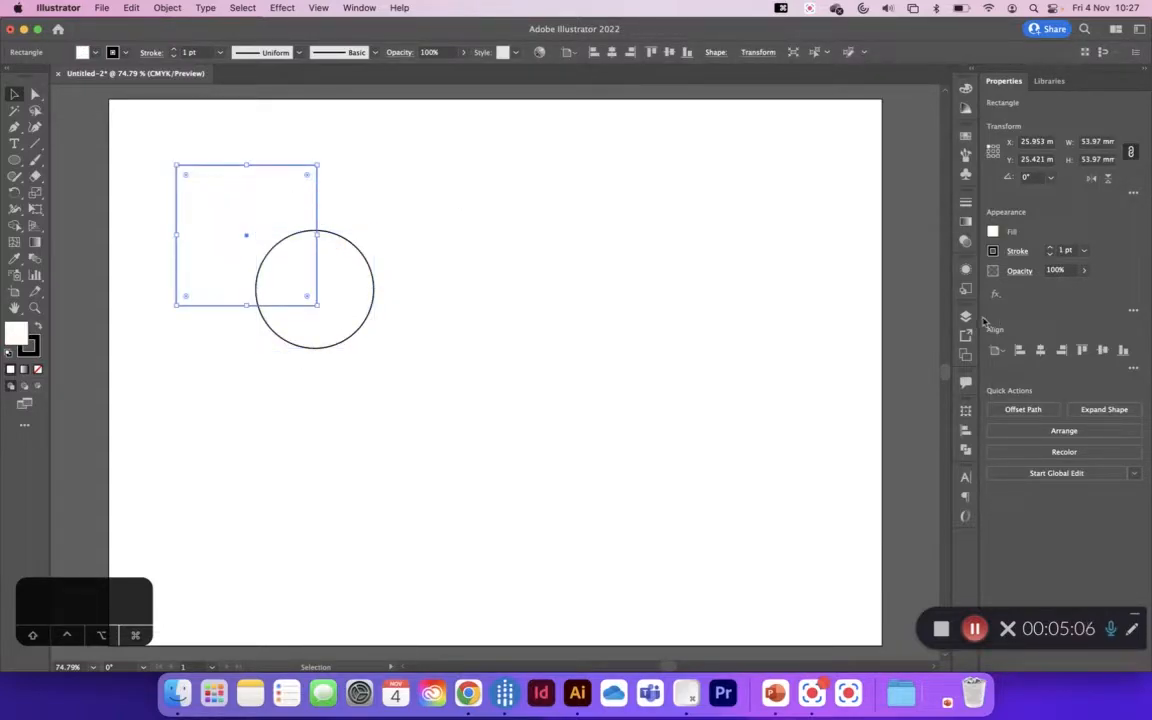
left_click(965, 316)
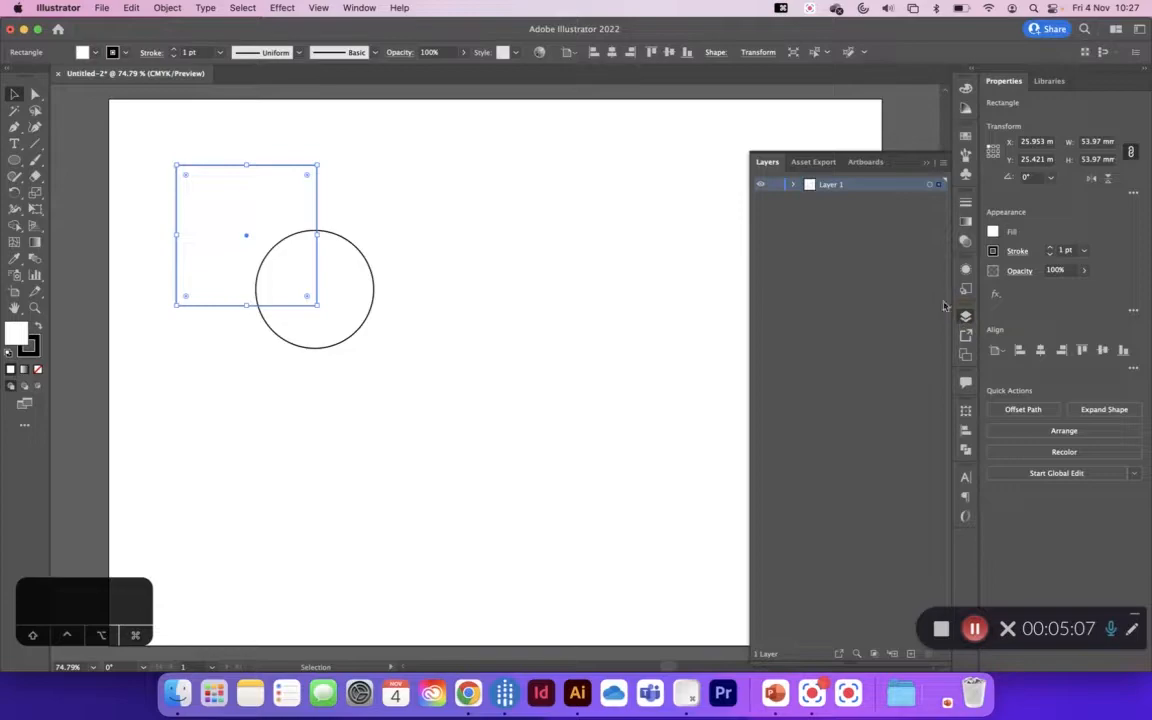
left_click(794, 185)
left_click(852, 214)
left_click_drag(852, 214, 850, 196)
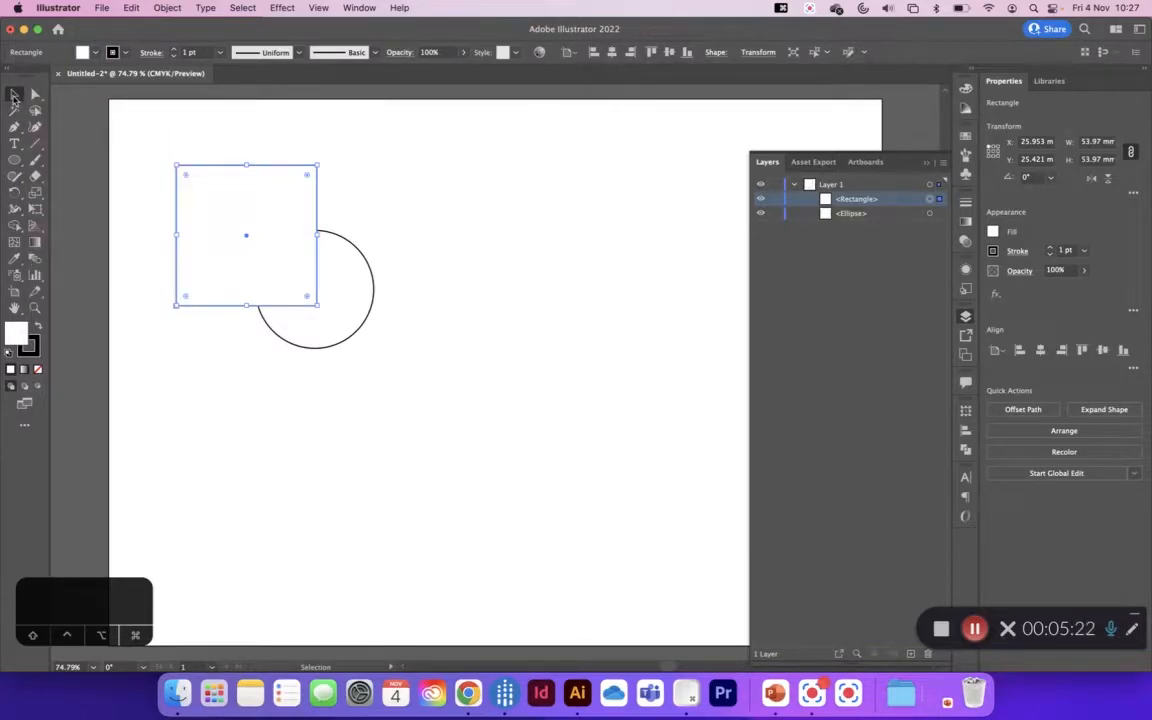
left_click(240, 132)
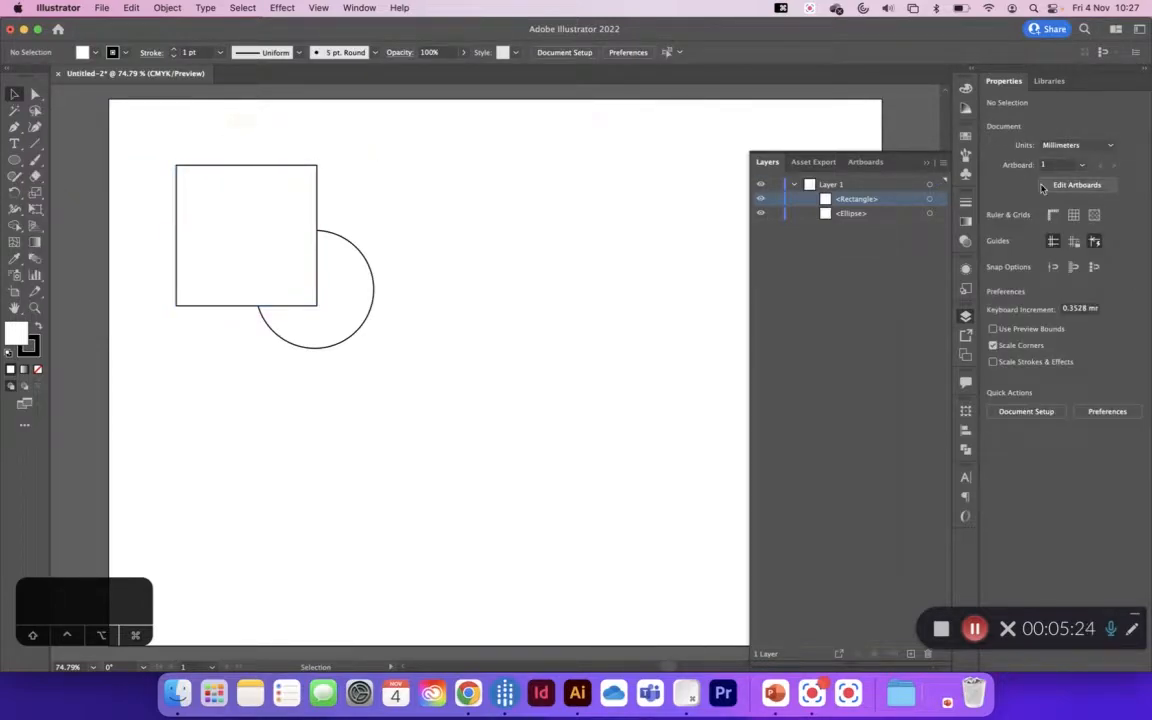
left_click(926, 162)
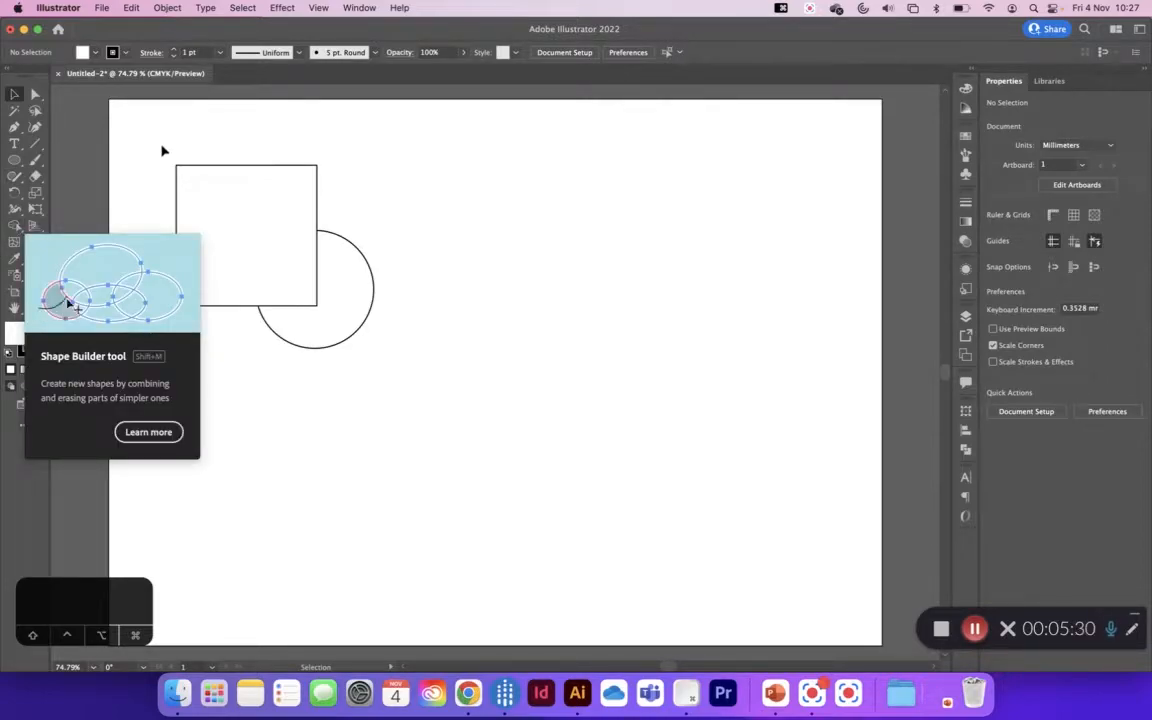
Step: Merge the square and circle into one shape with the Shape Builder tool, and check the resulting path in the layer list
left_click(198, 170)
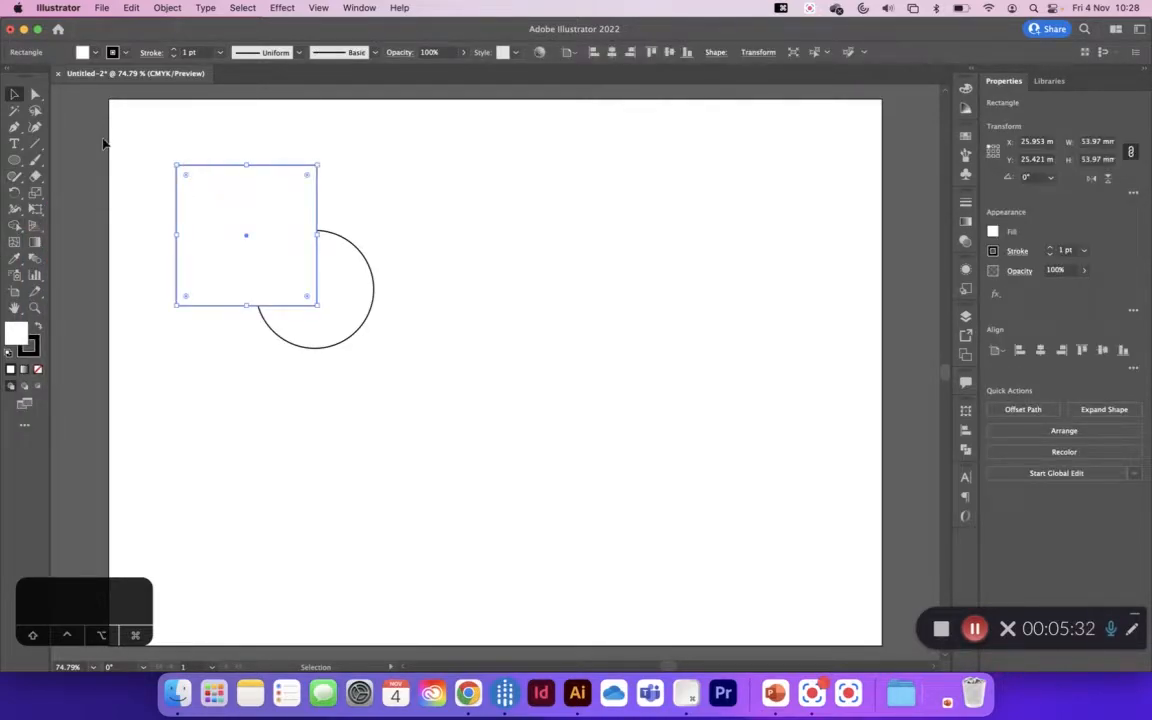
left_click(357, 253, "shift")
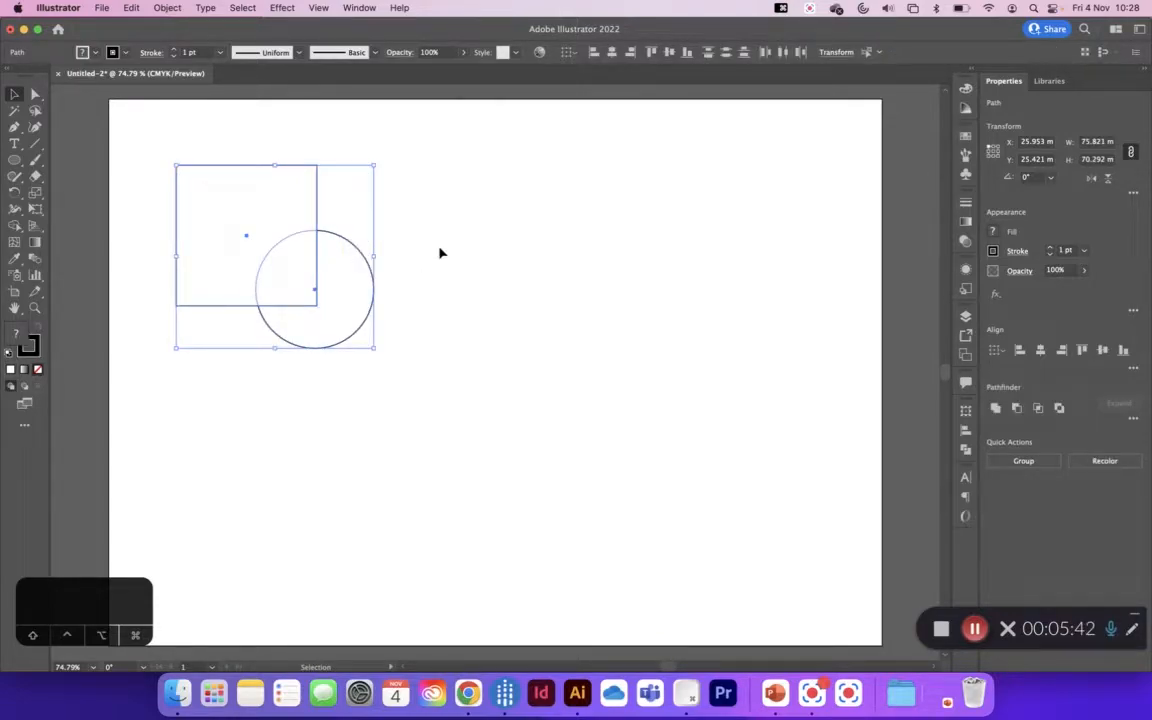
left_click(16, 225)
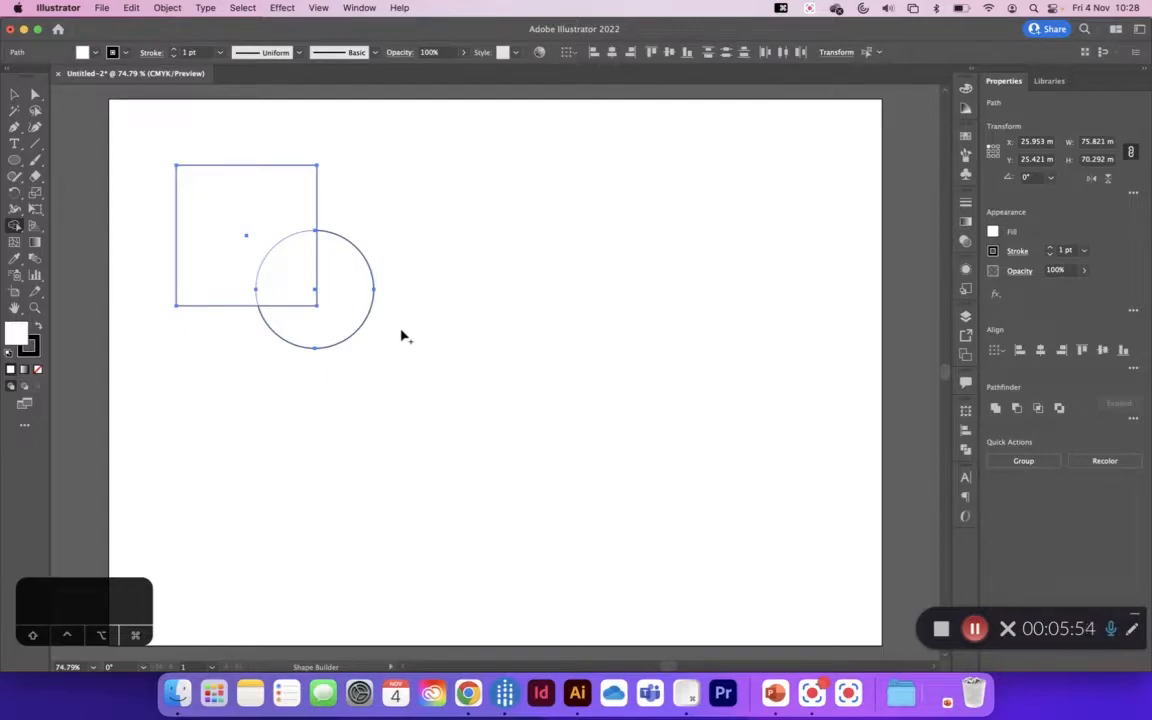
mouse_move(402, 331)
left_mouse_down()
mouse_move(347, 283)
mouse_move(259, 246)
left_mouse_up()
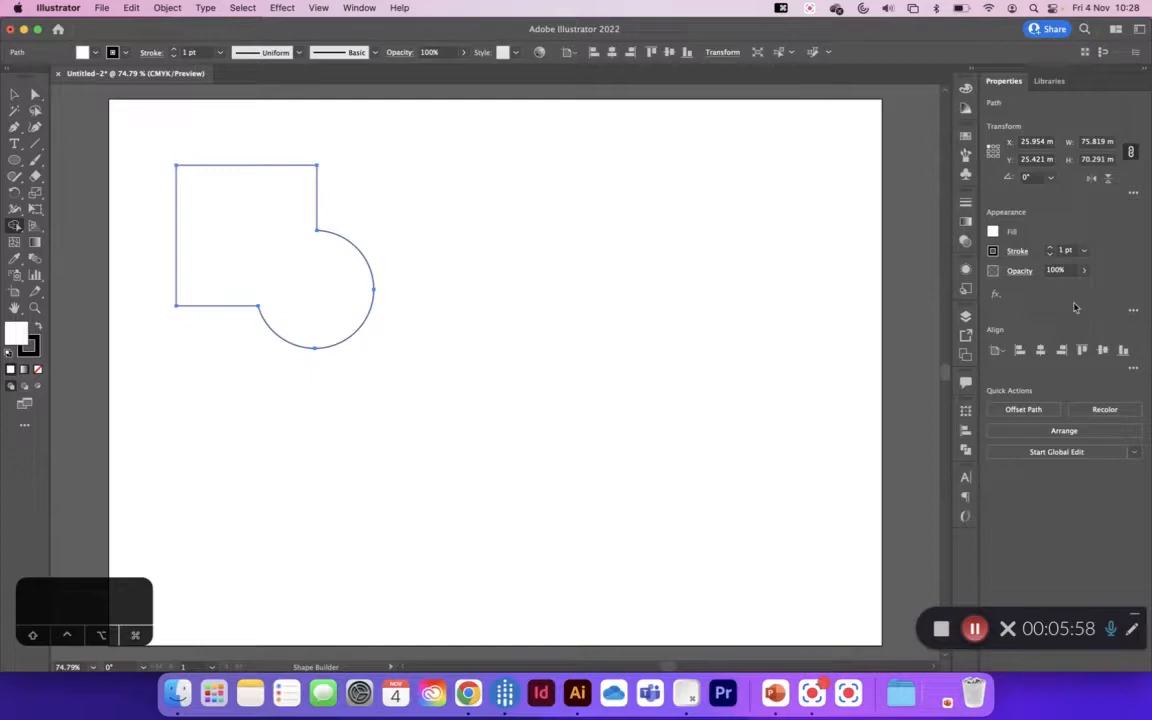
left_click(965, 316)
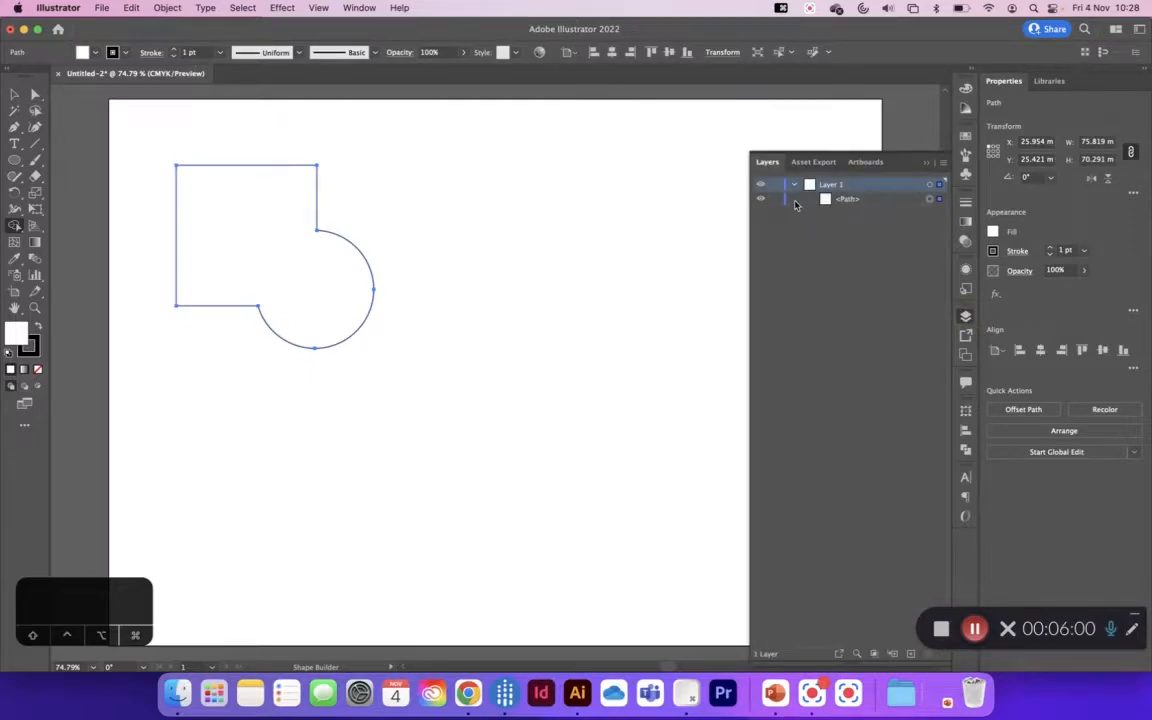
left_click(845, 200)
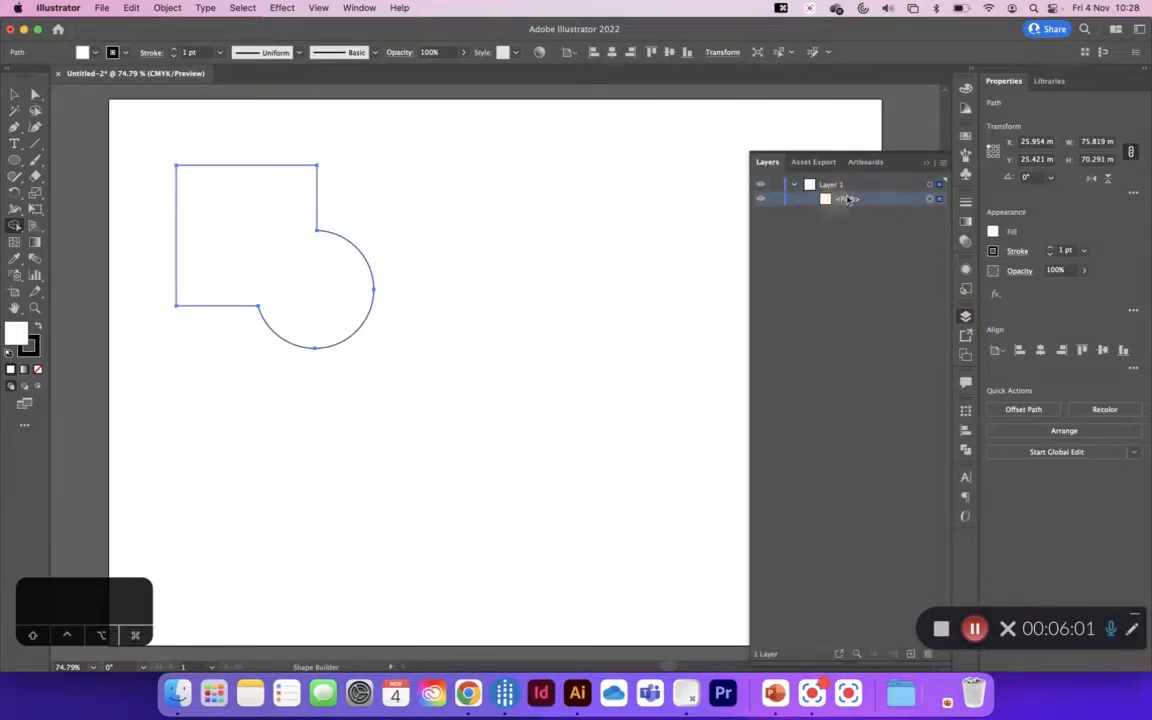
Step: Reshape the merged path by moving its upper-right corner and the upper square-circle junction anchor upward, and round that corner to about 4.65 mm
left_click(14, 94)
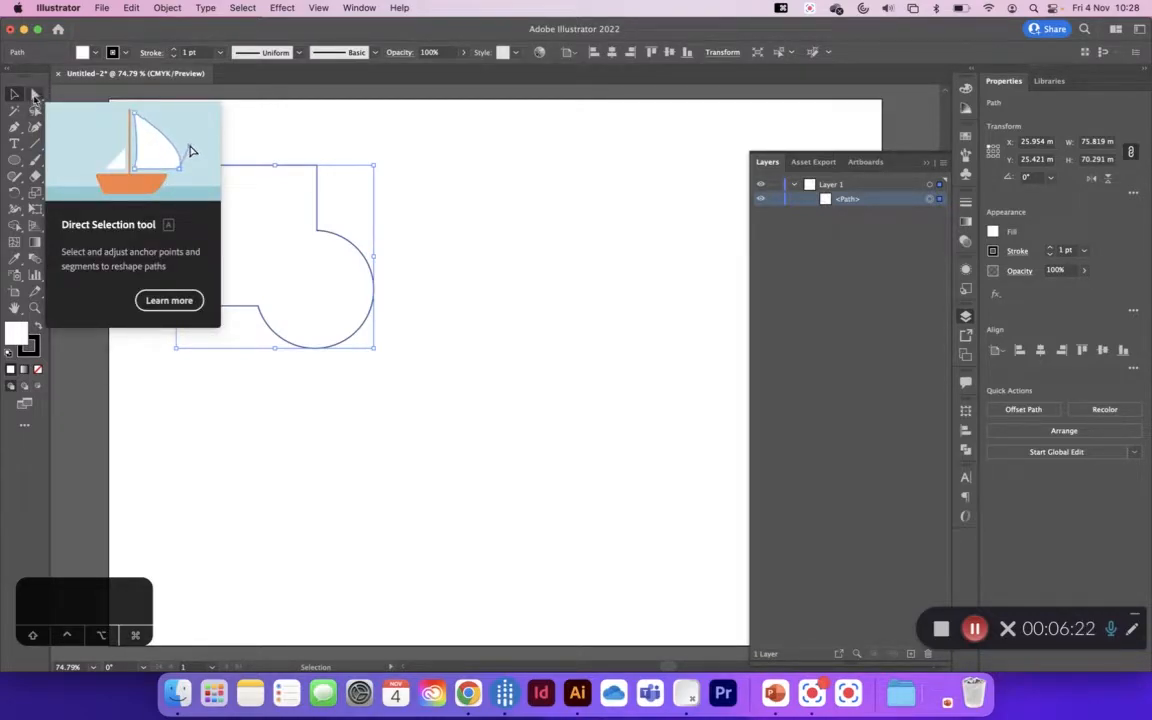
left_click(36, 95)
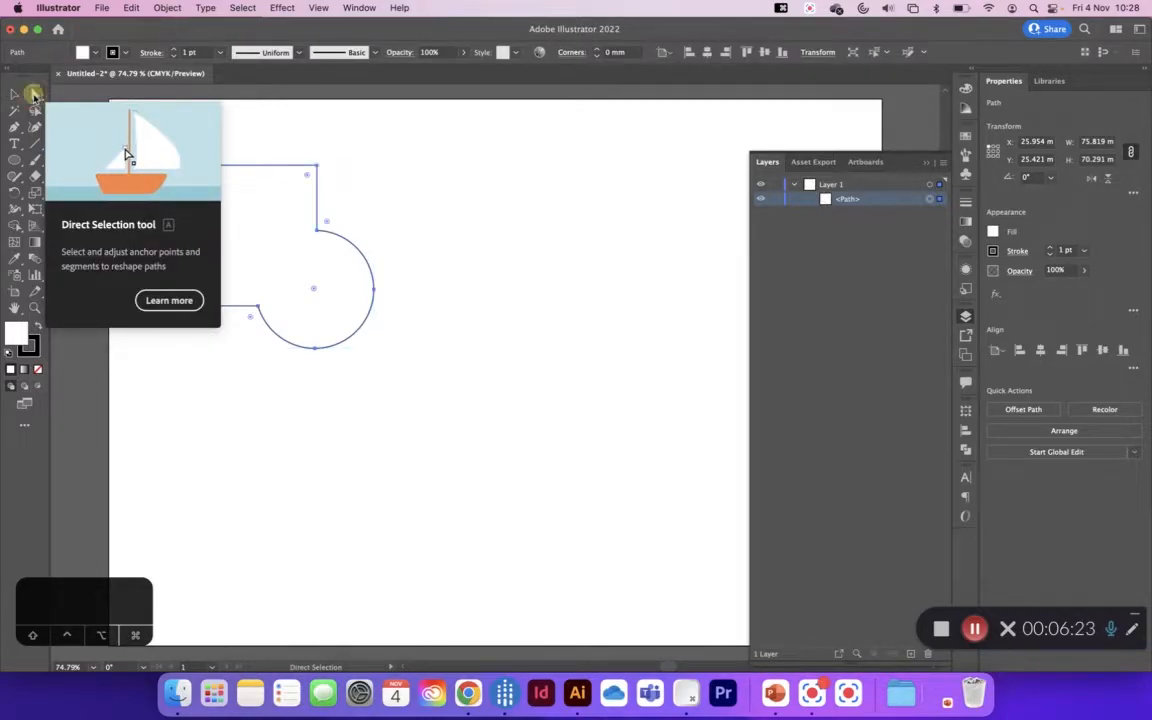
left_click(317, 234)
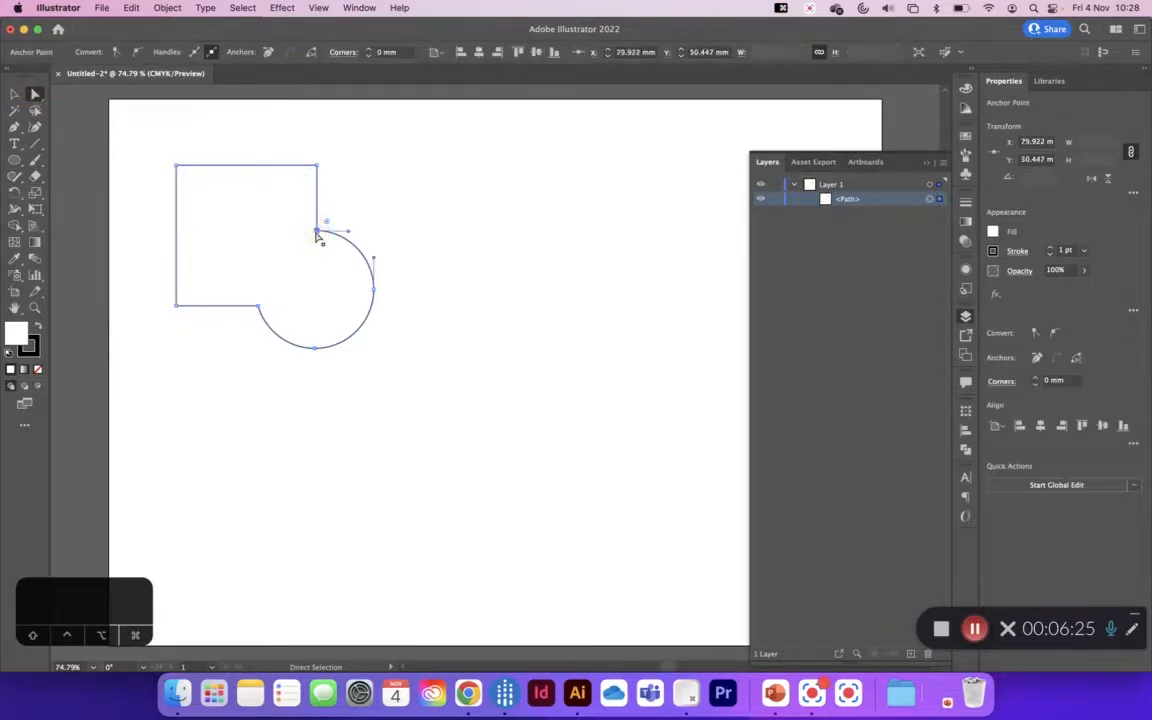
left_click(316, 167)
left_click(317, 232)
left_click_drag(316, 234, 329, 211)
left_click_drag(317, 167, 316, 148)
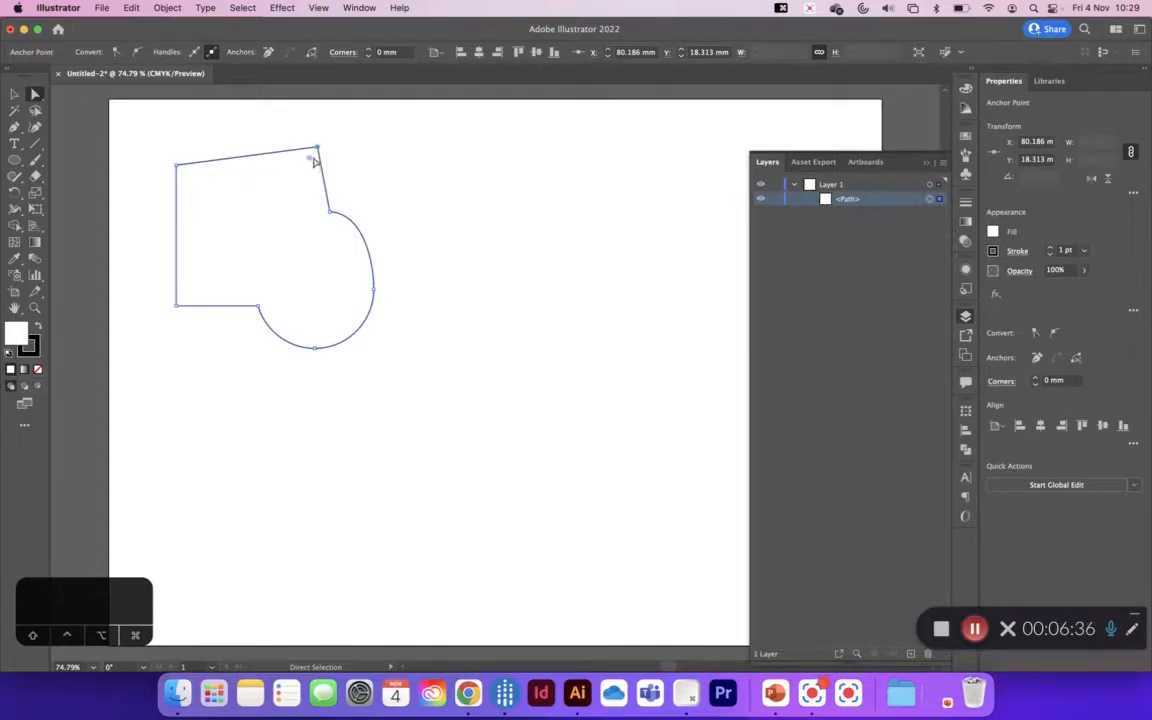
mouse_move(311, 162)
left_mouse_down()
mouse_move(297, 186)
mouse_move(309, 162)
left_mouse_up()
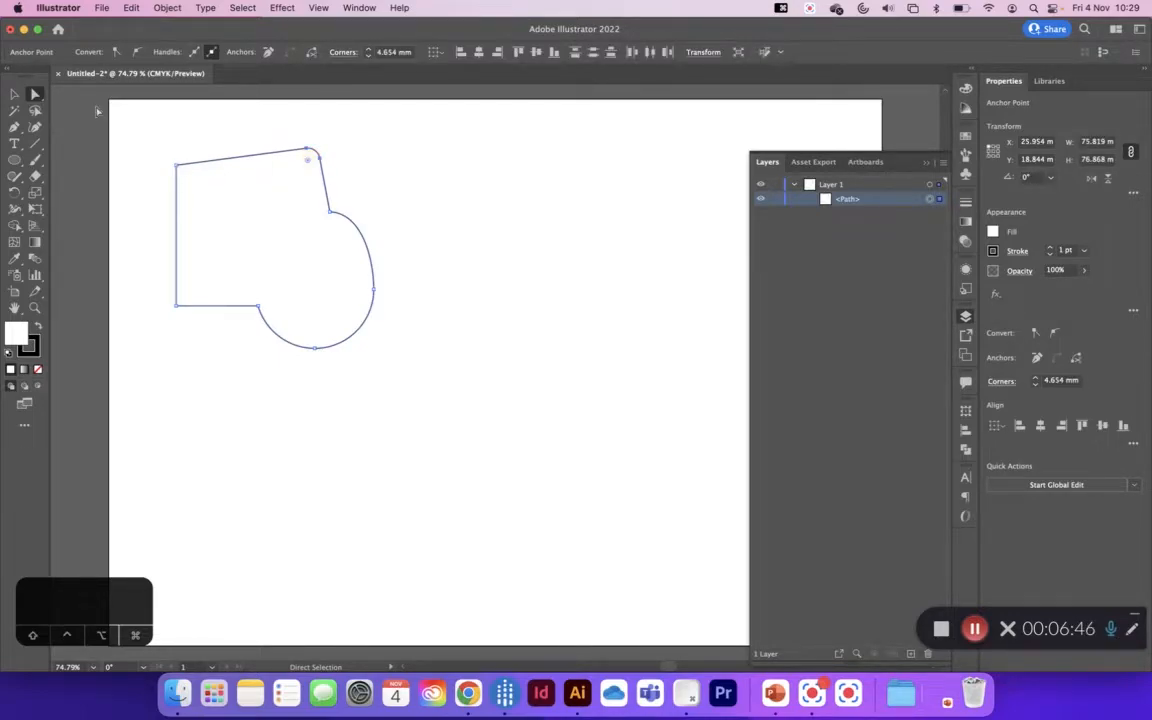
Step: Delete the whole merged shape from the artboard
left_click(20, 96)
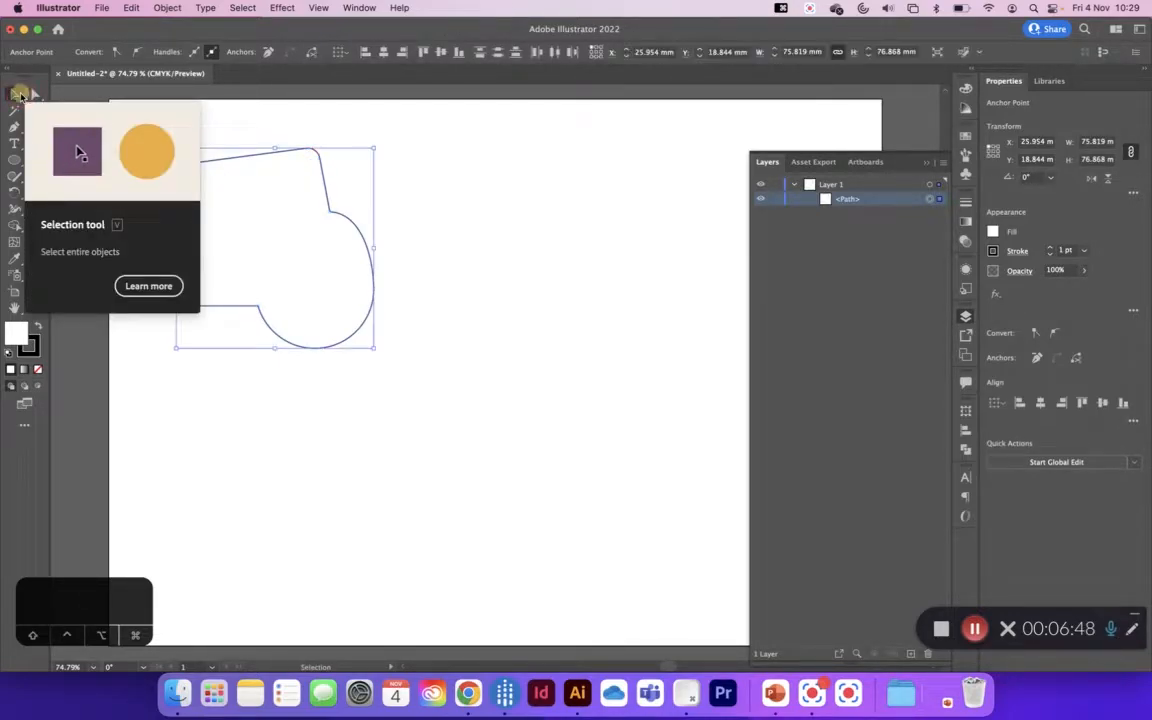
left_click(398, 220)
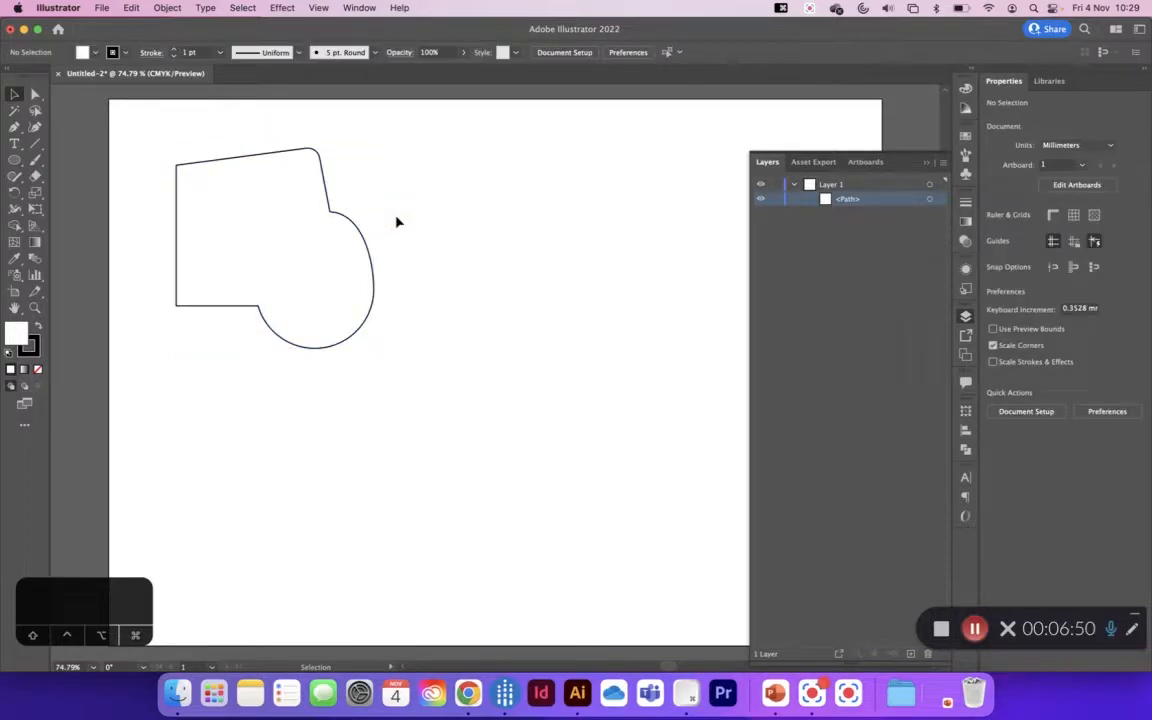
left_click(357, 231)
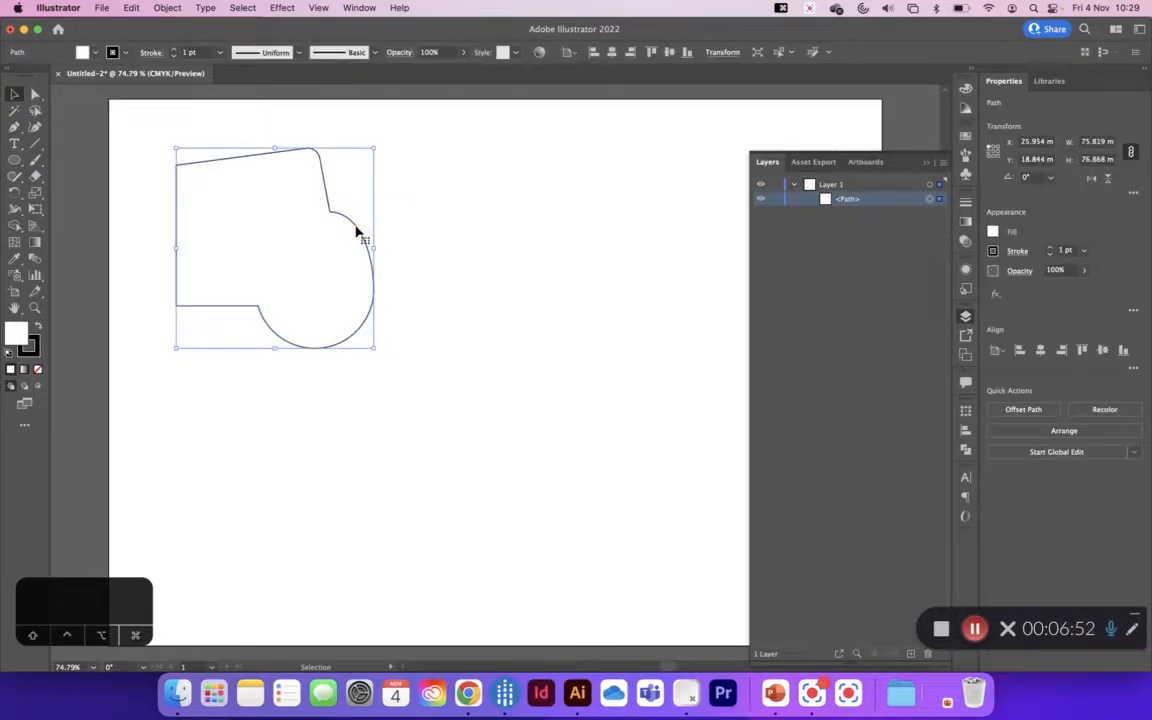
key("Delete")
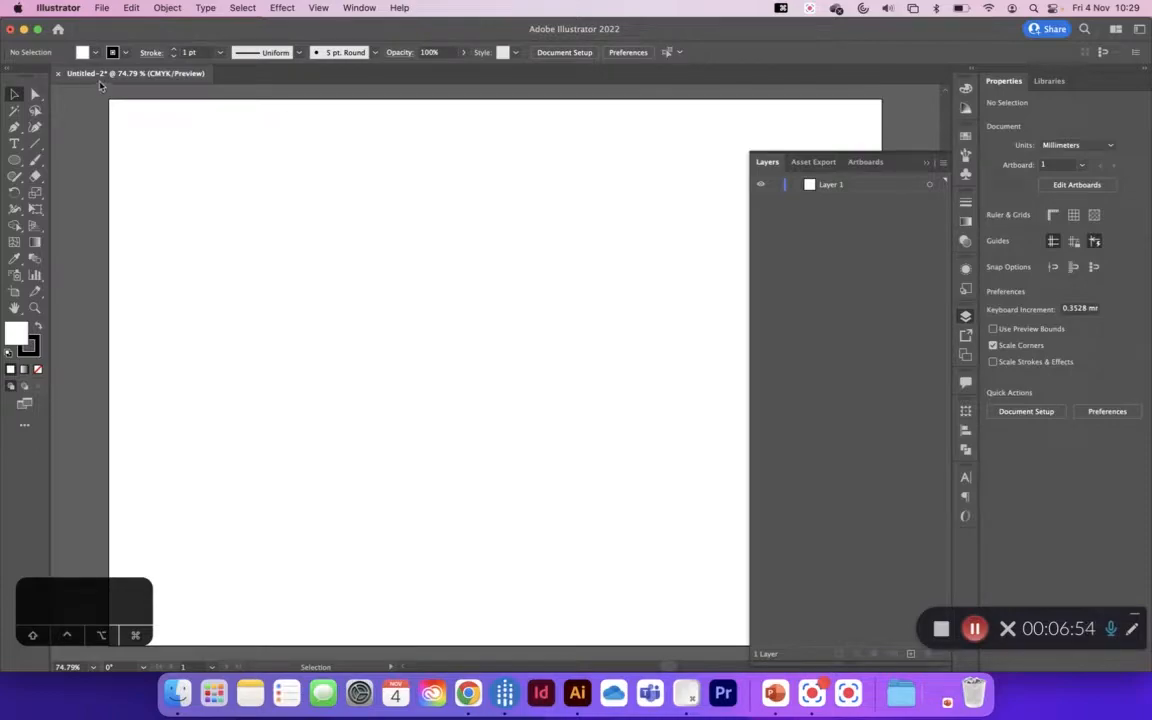
Step: Place Broccoli1.jpg from the Desktop on the artboard as a linked image
left_click(102, 8)
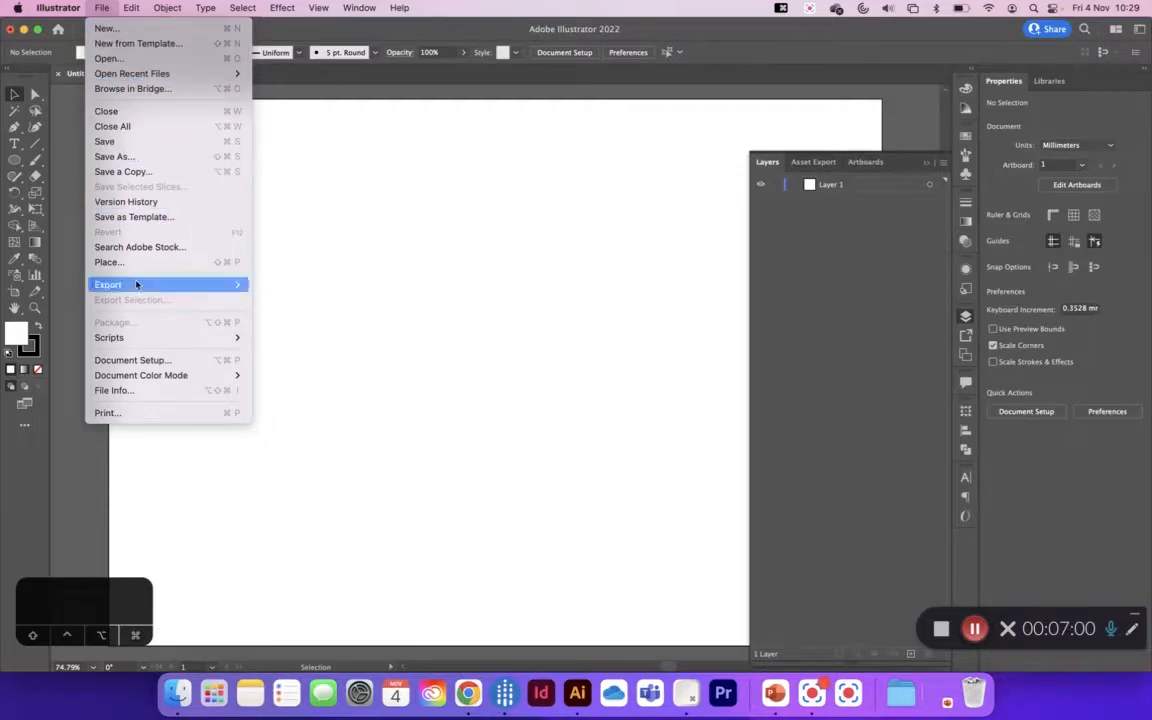
left_click(471, 260)
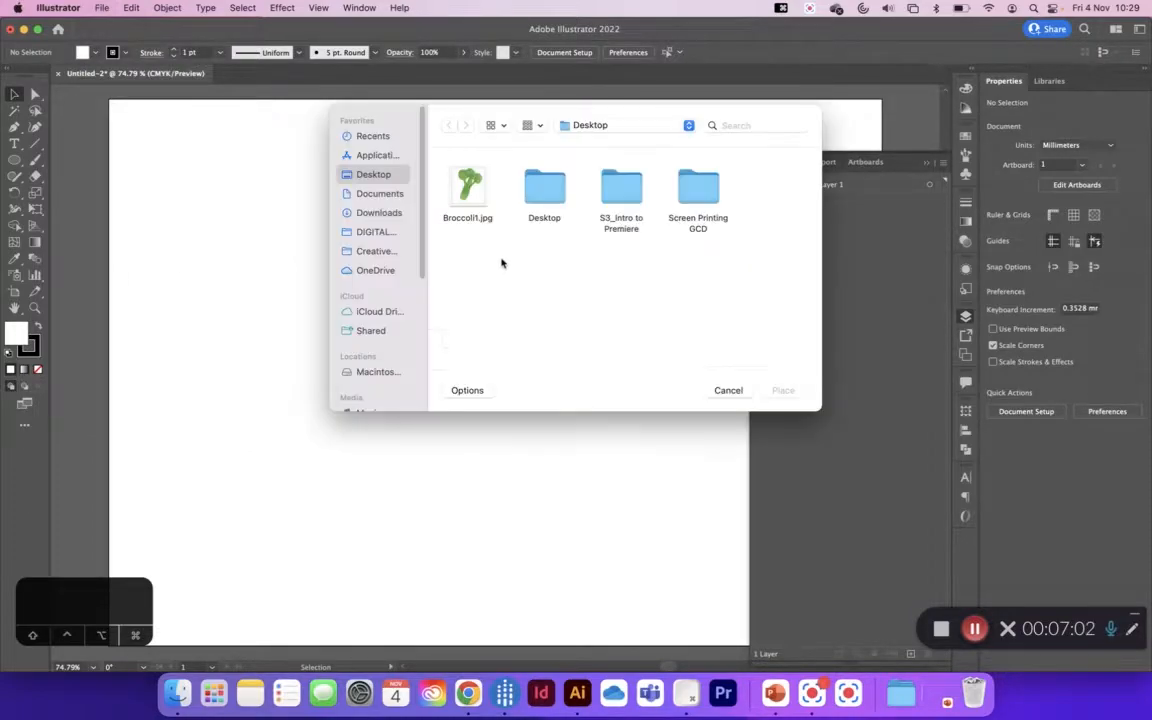
left_click(478, 197)
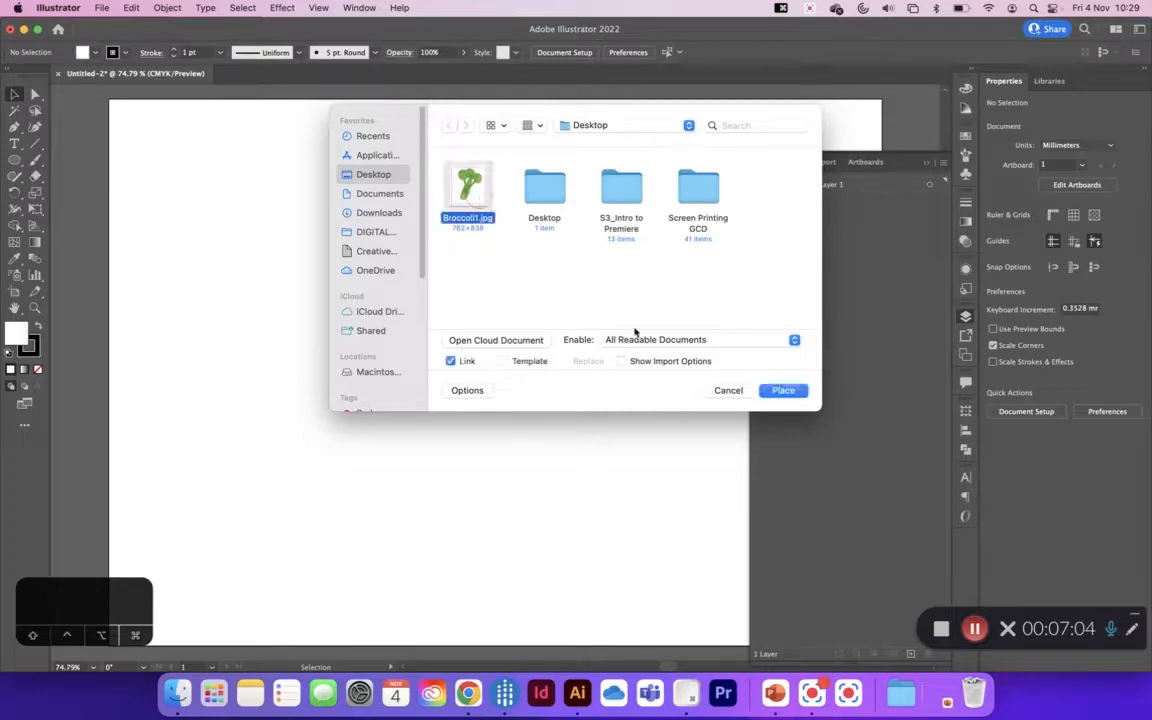
left_click(783, 390)
left_click(285, 232)
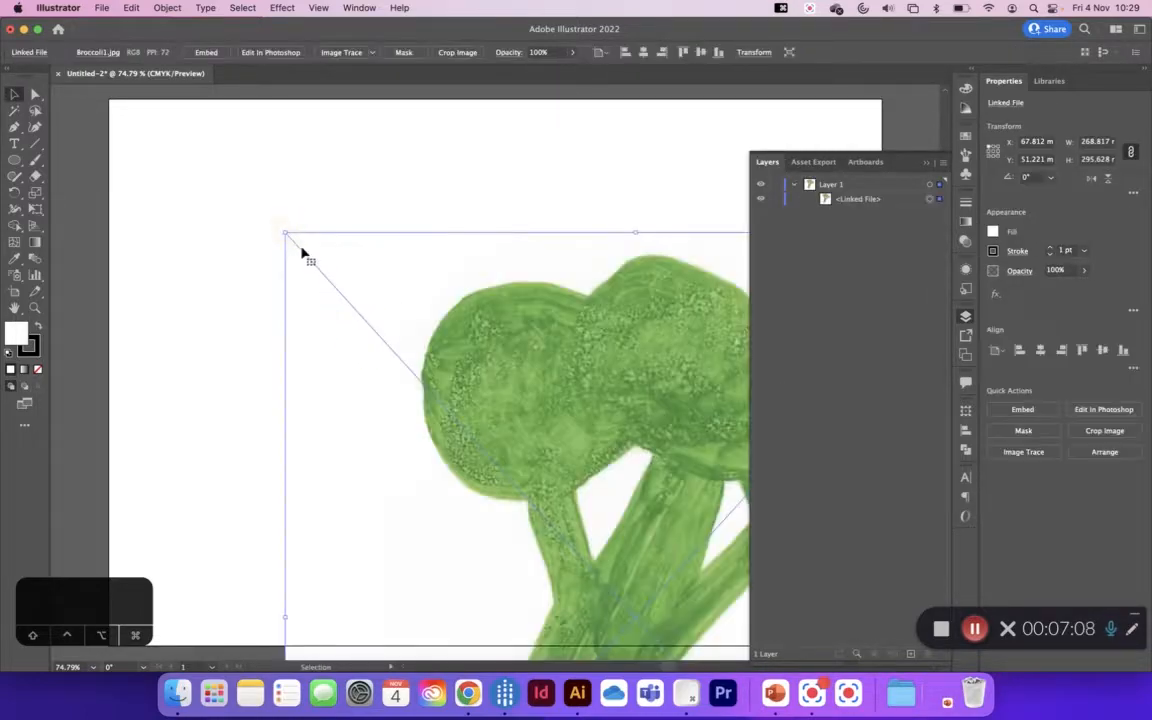
Step: Scale the broccoli image down to about 133 × 146 mm and position it slightly left of the artboard's centre
left_click_drag(532, 386, 445, 288)
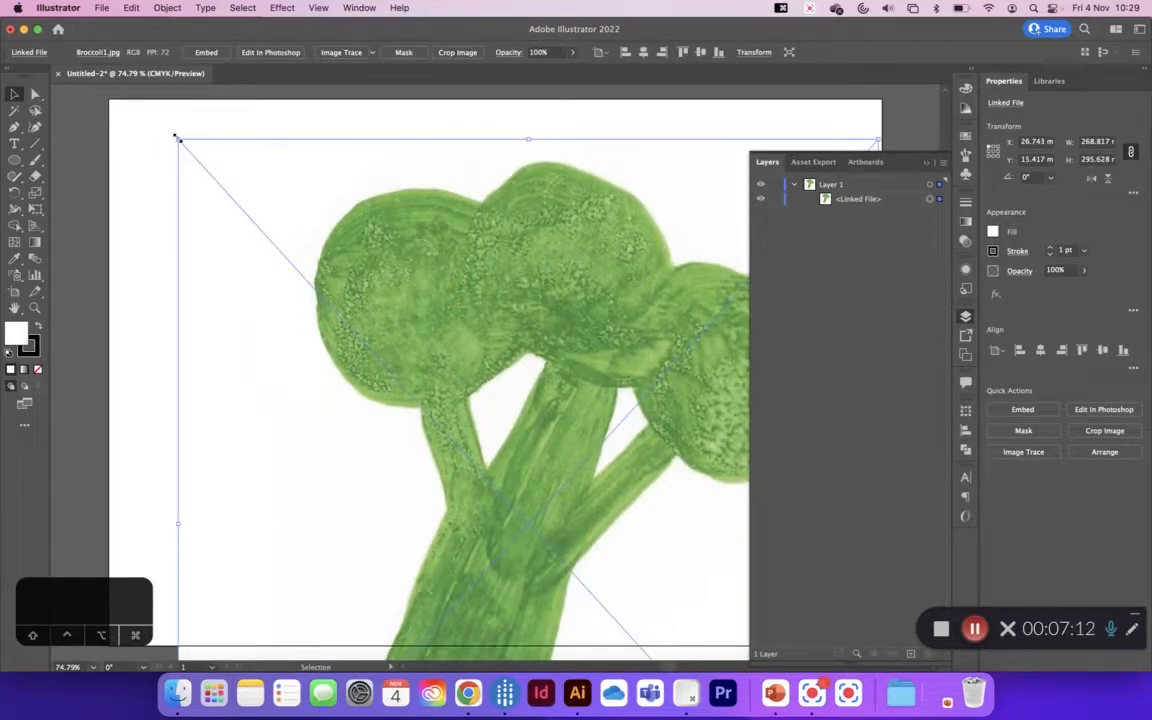
left_click_drag(176, 137, 456, 378)
left_click_drag(529, 525, 311, 261)
left_click_drag(382, 342, 648, 558)
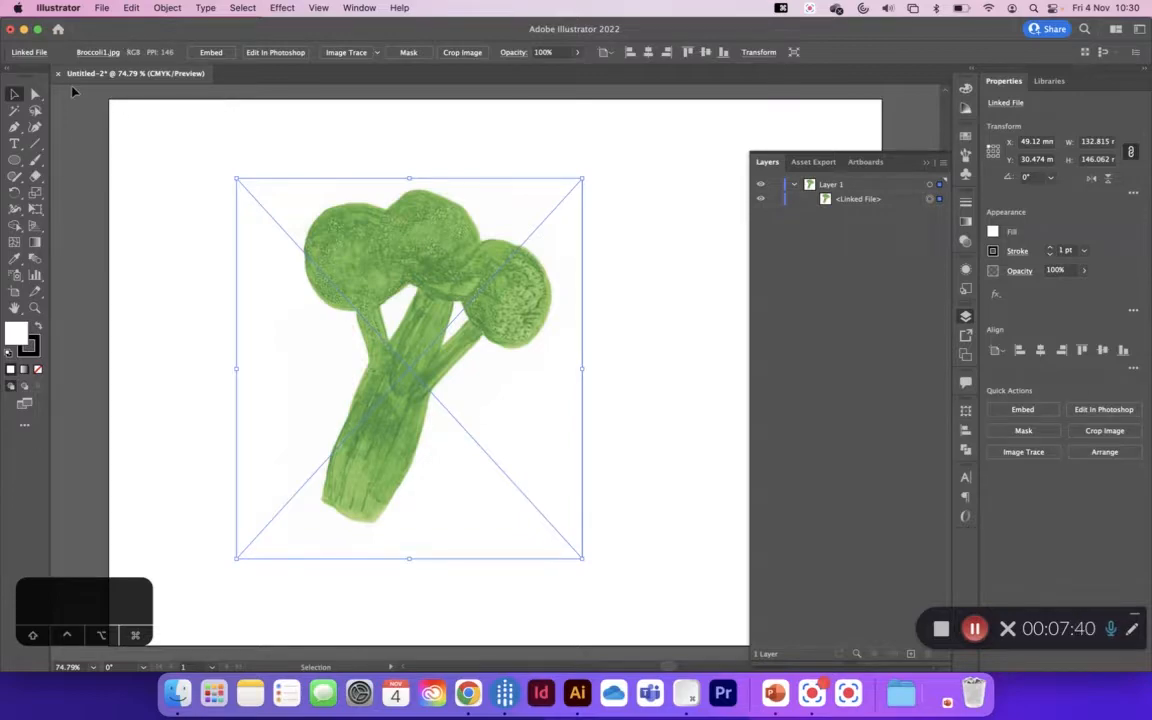
Step: Lock Layer 1 containing the broccoli image and add a new layer above it
left_click(776, 199)
left_click(795, 186)
left_click(775, 186)
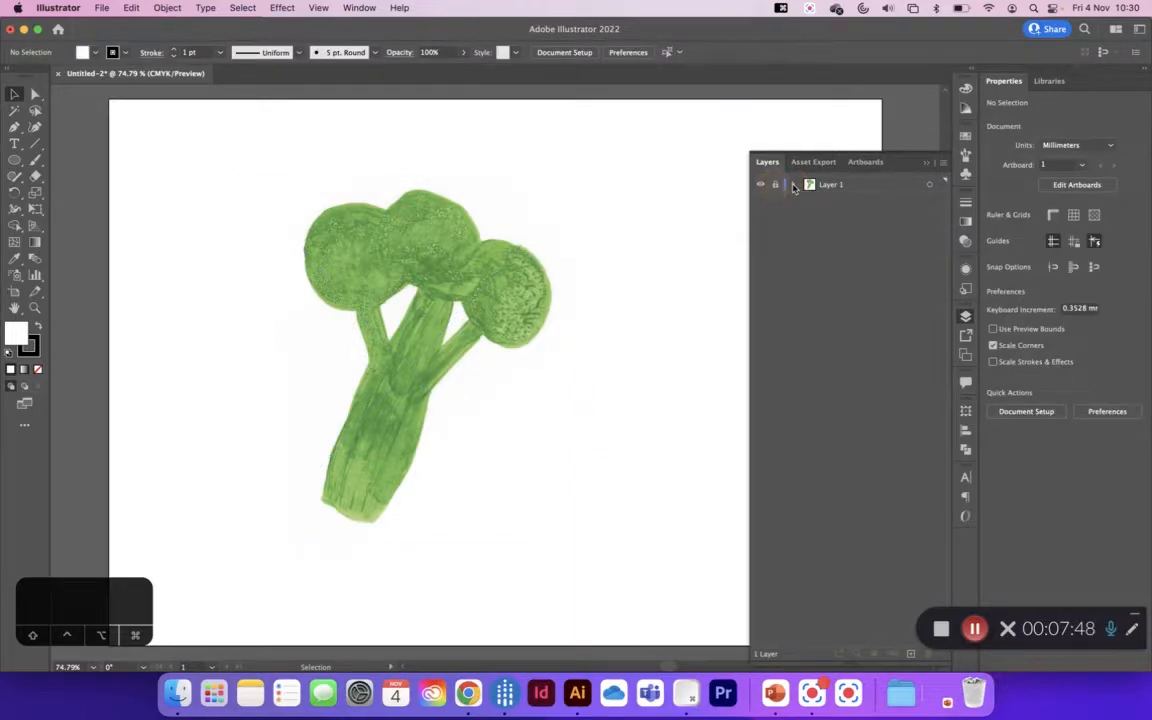
left_click(884, 188)
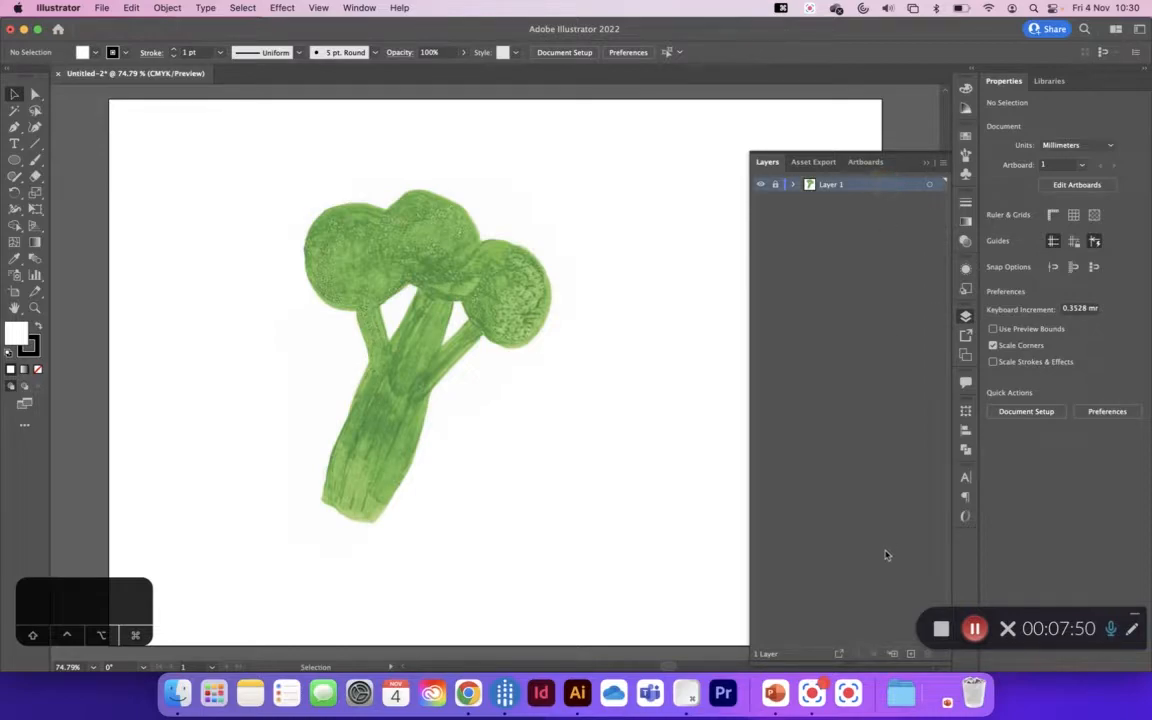
left_click(911, 654)
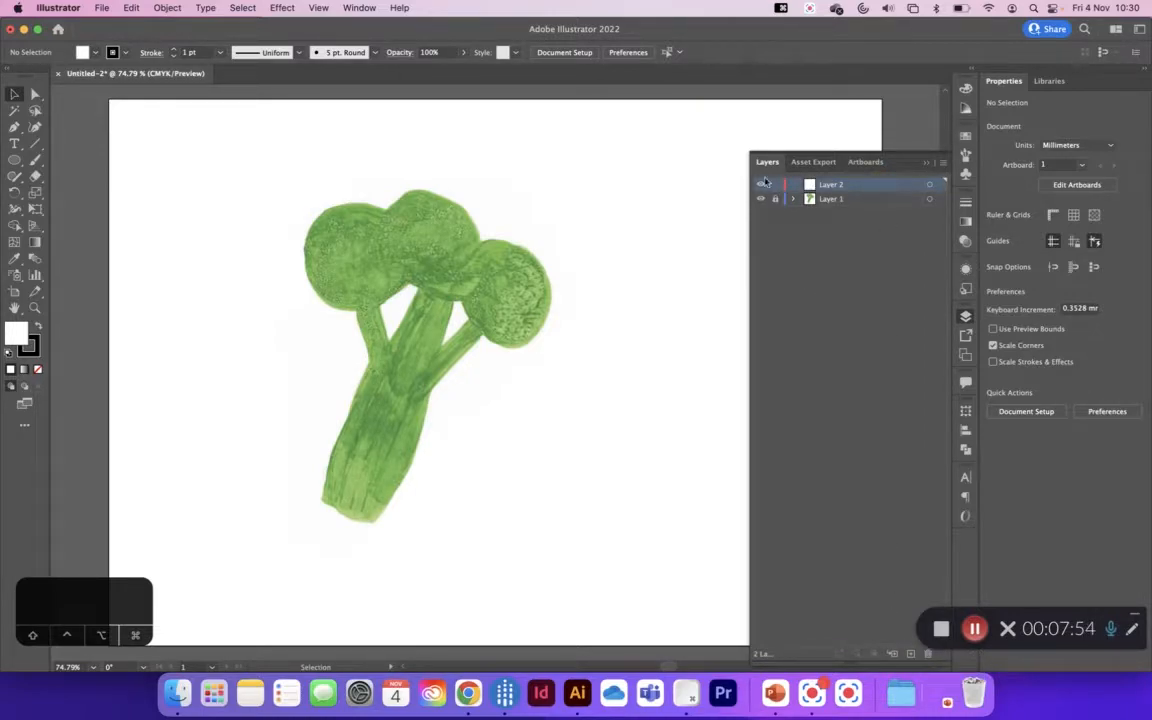
Step: Draw an ellipse over the left broccoli floret and enlarge it to about 40.5 × 39 mm
left_click(16, 160)
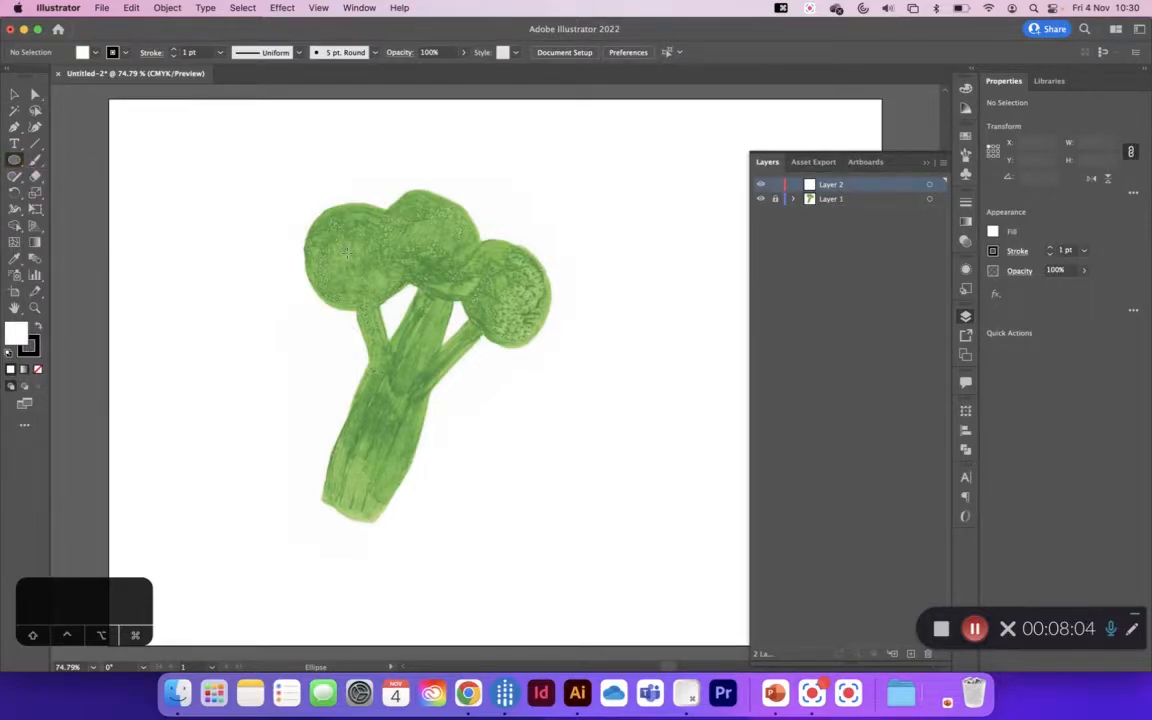
left_click_drag(345, 252, 390, 299)
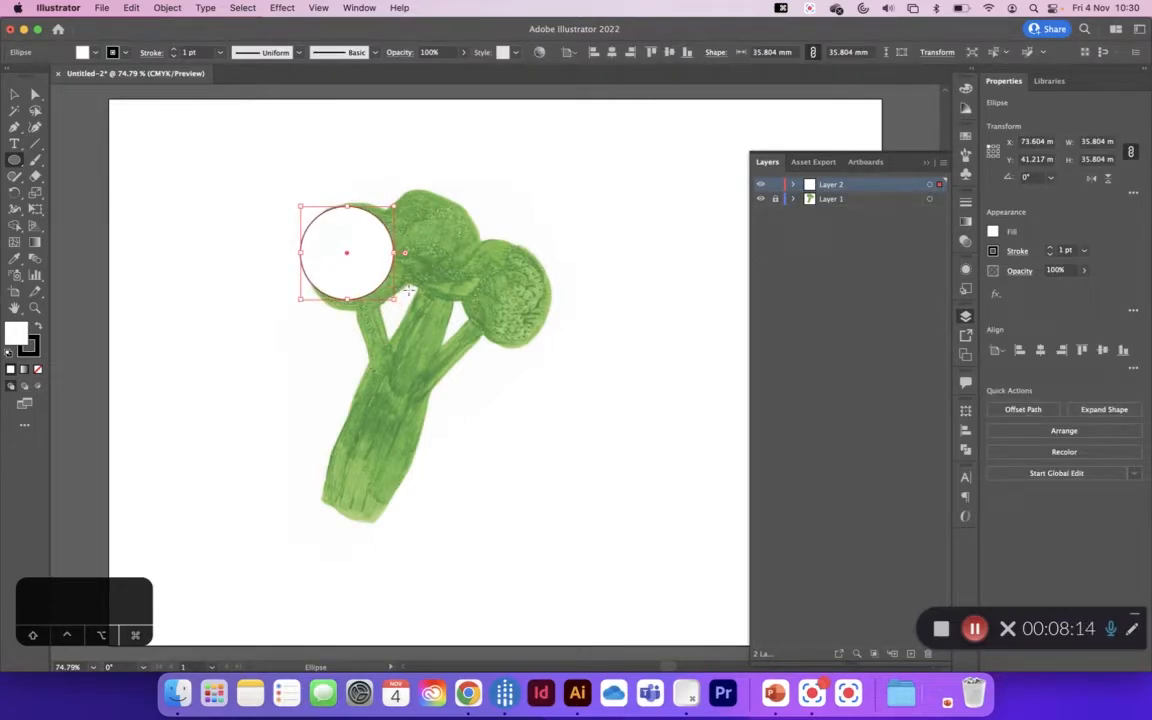
left_click_drag(397, 300, 405, 306)
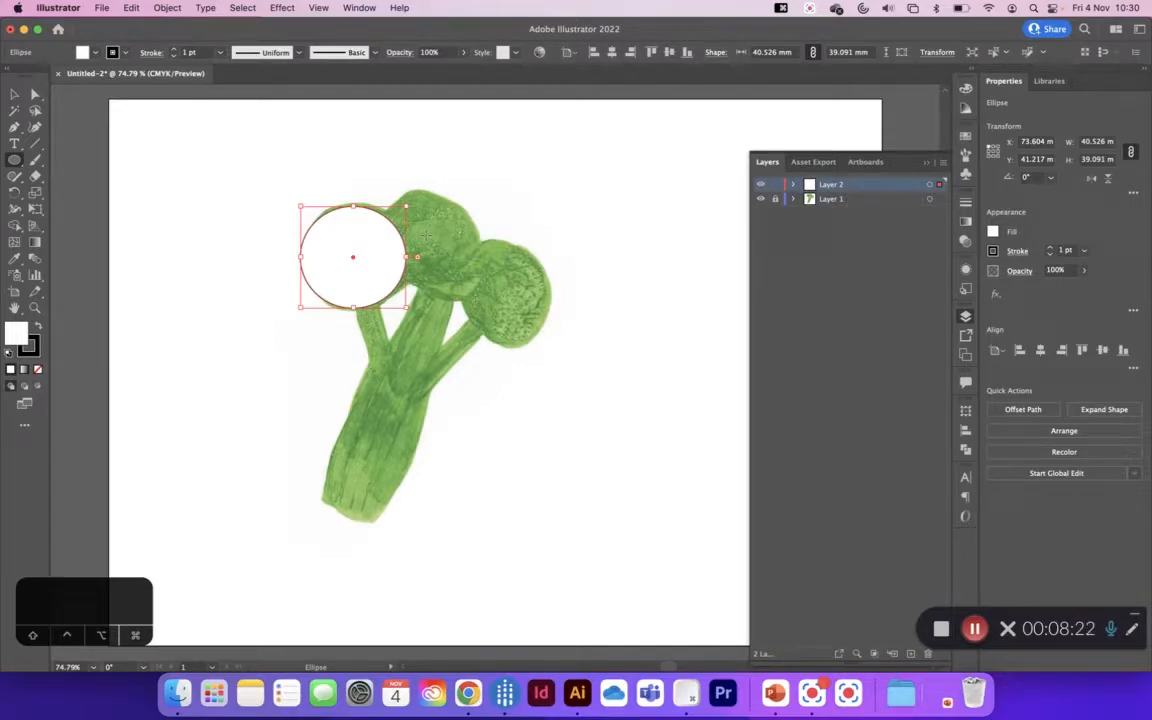
Step: Draw a circle about 35 mm wide over the middle floret and one about 34 mm wide over the right floret
left_click_drag(427, 235, 455, 283)
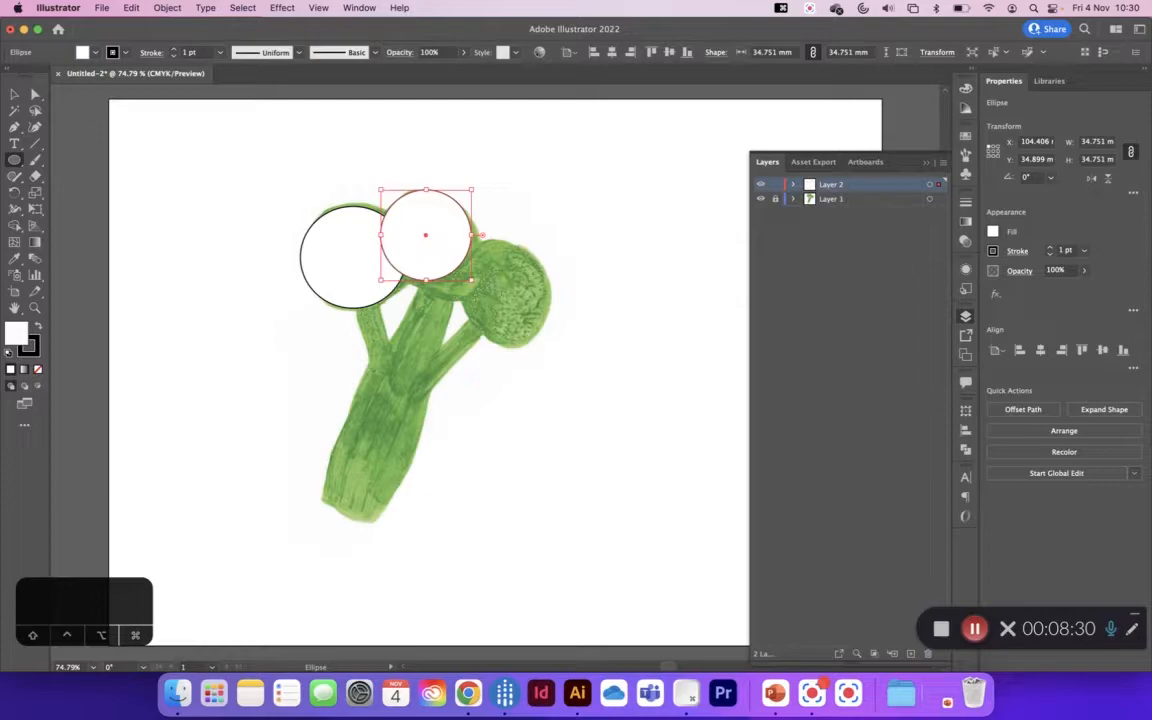
mouse_move(481, 257)
left_mouse_down()
mouse_move(545, 324)
mouse_move(512, 292)
left_mouse_up()
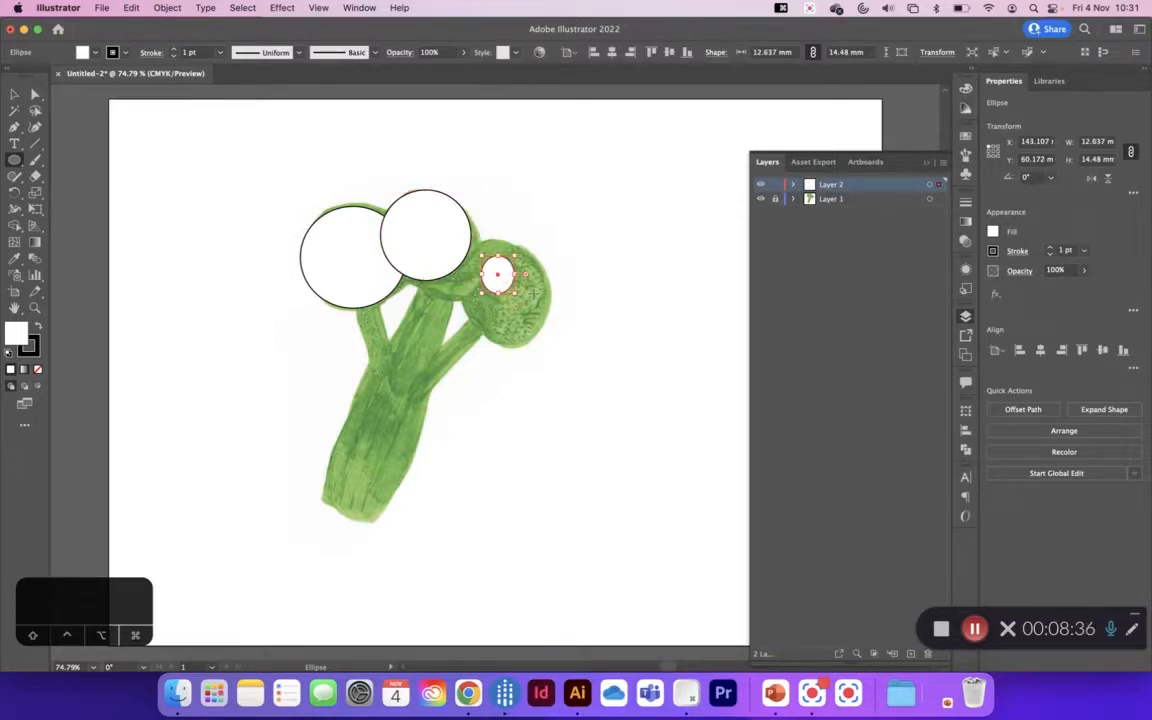
key("super+z")
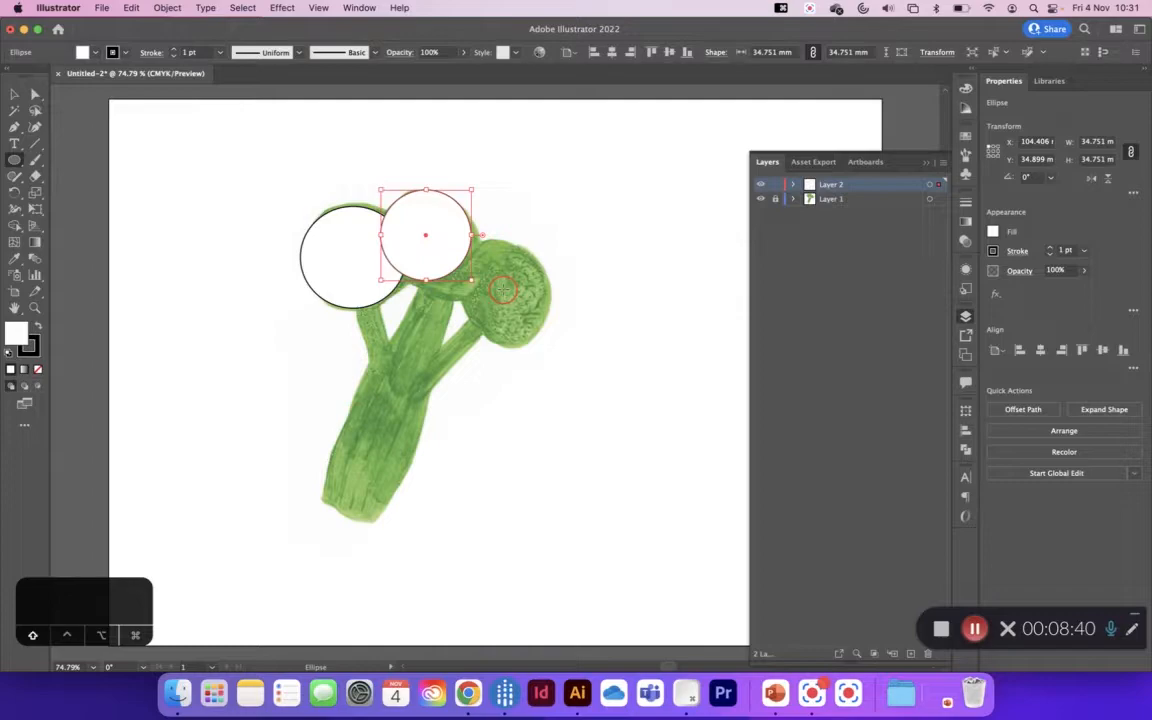
left_click_drag(503, 290, 547, 327)
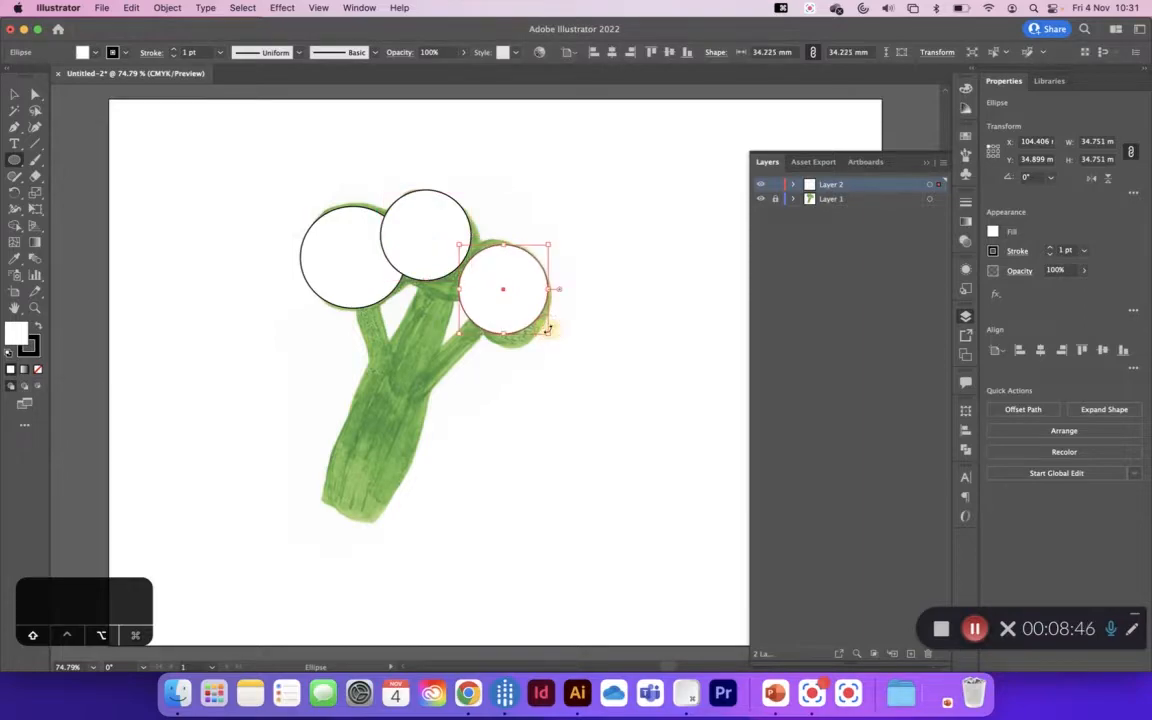
Step: Enlarge the middle circle slightly so it covers more of its floret, and deselect it
left_click(14, 93)
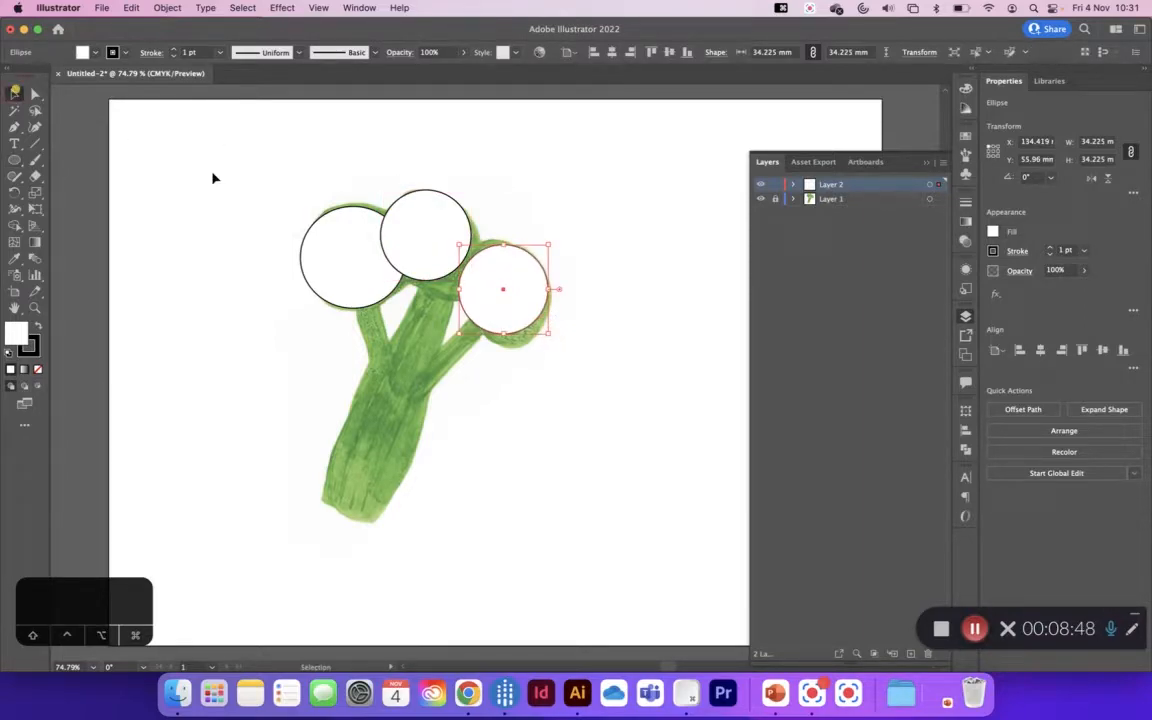
left_click(417, 239)
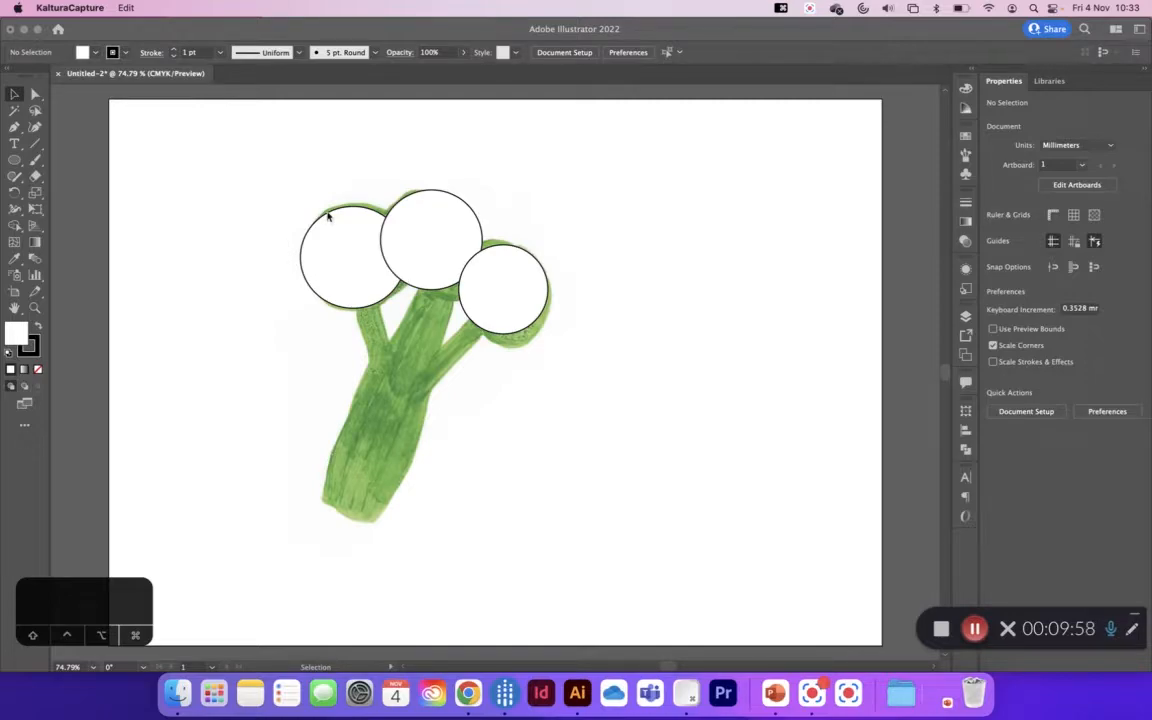
left_click(307, 171)
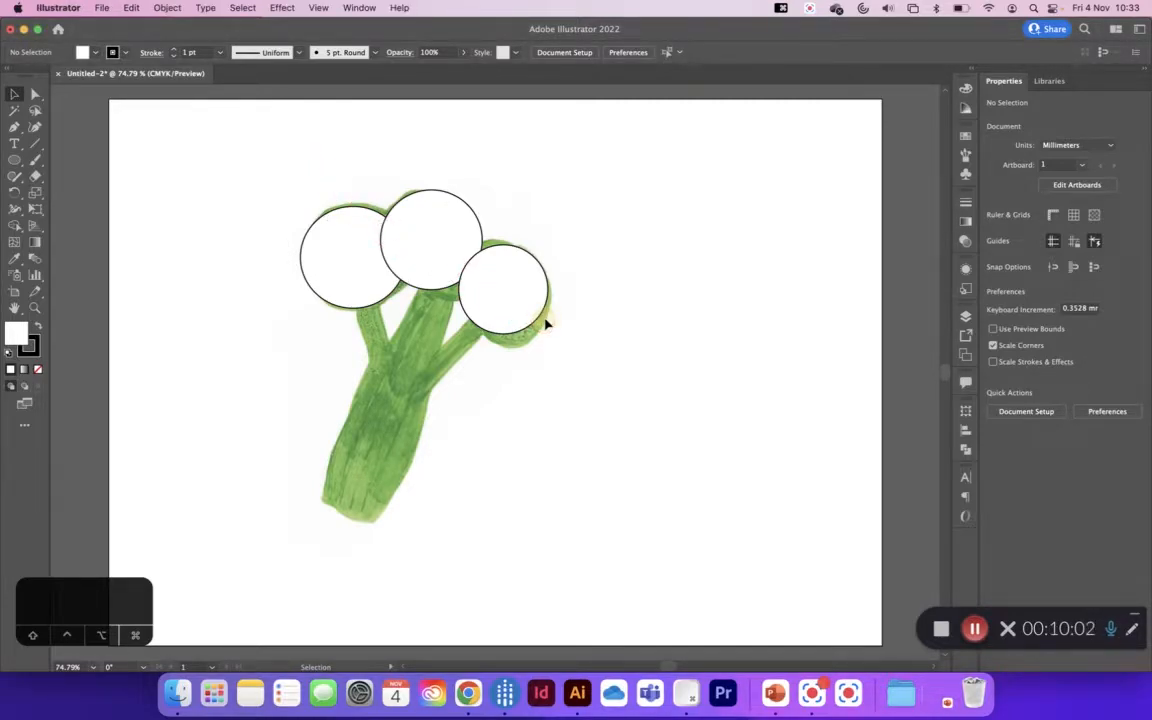
Step: Reduce the opacity of all three floret circles to 56%, and deselect them
left_click_drag(304, 162, 574, 331)
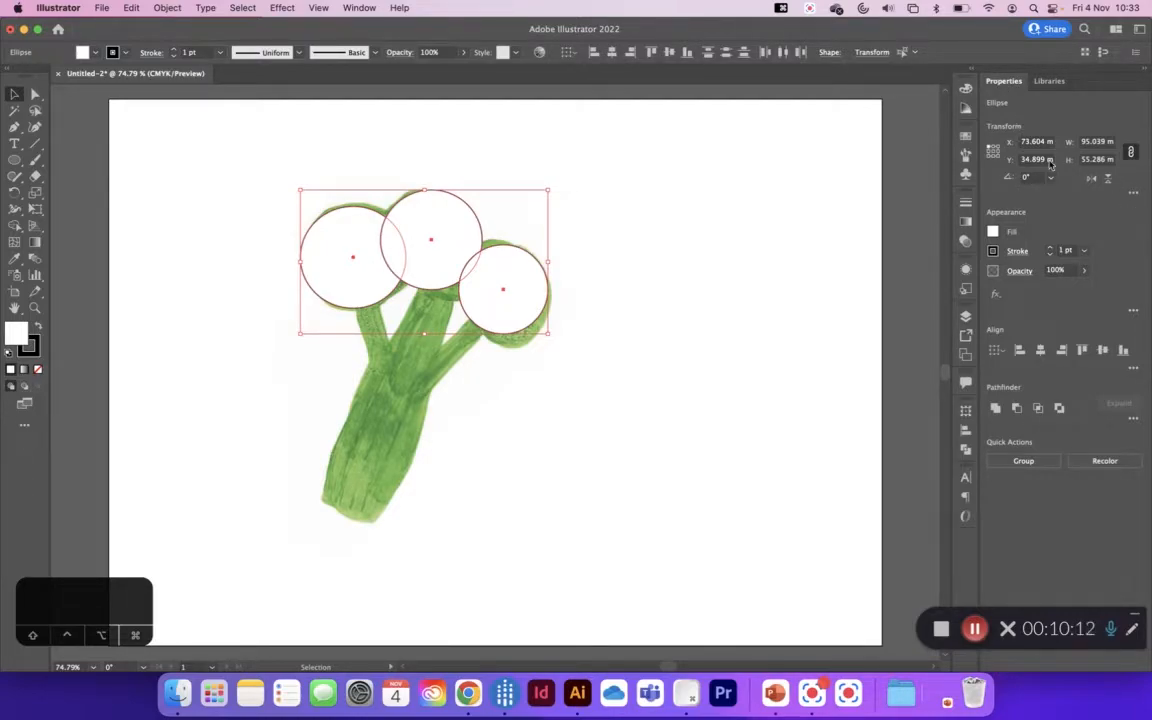
left_click(360, 8)
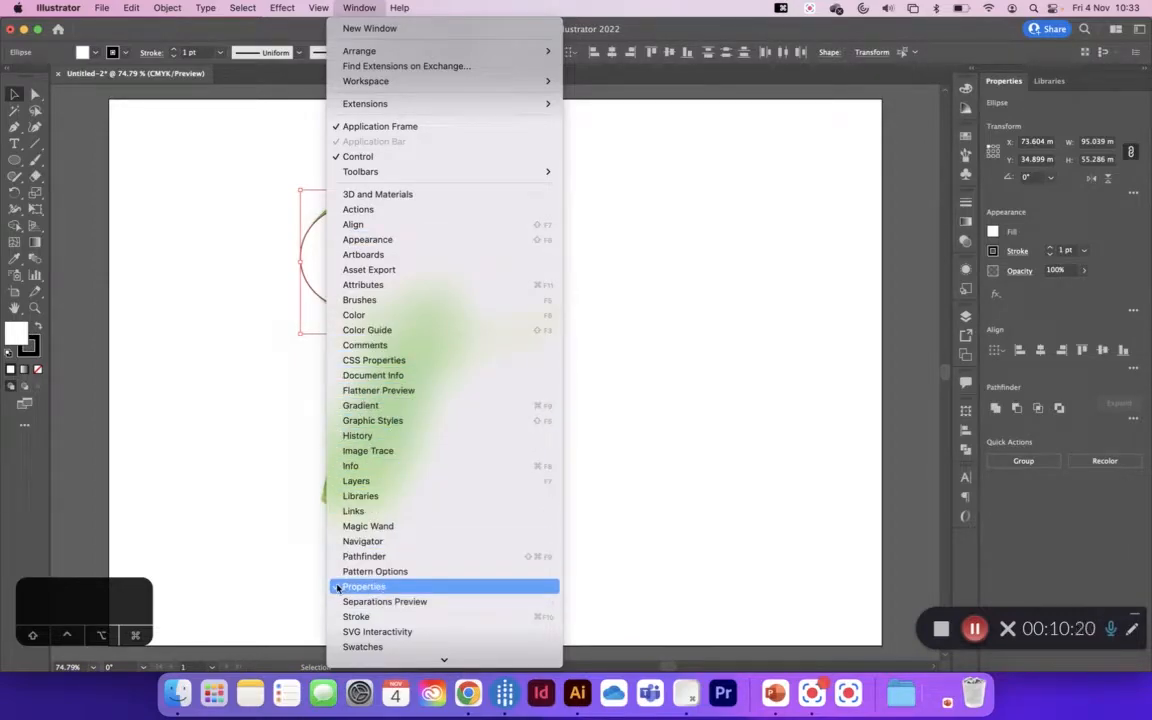
left_click(366, 8)
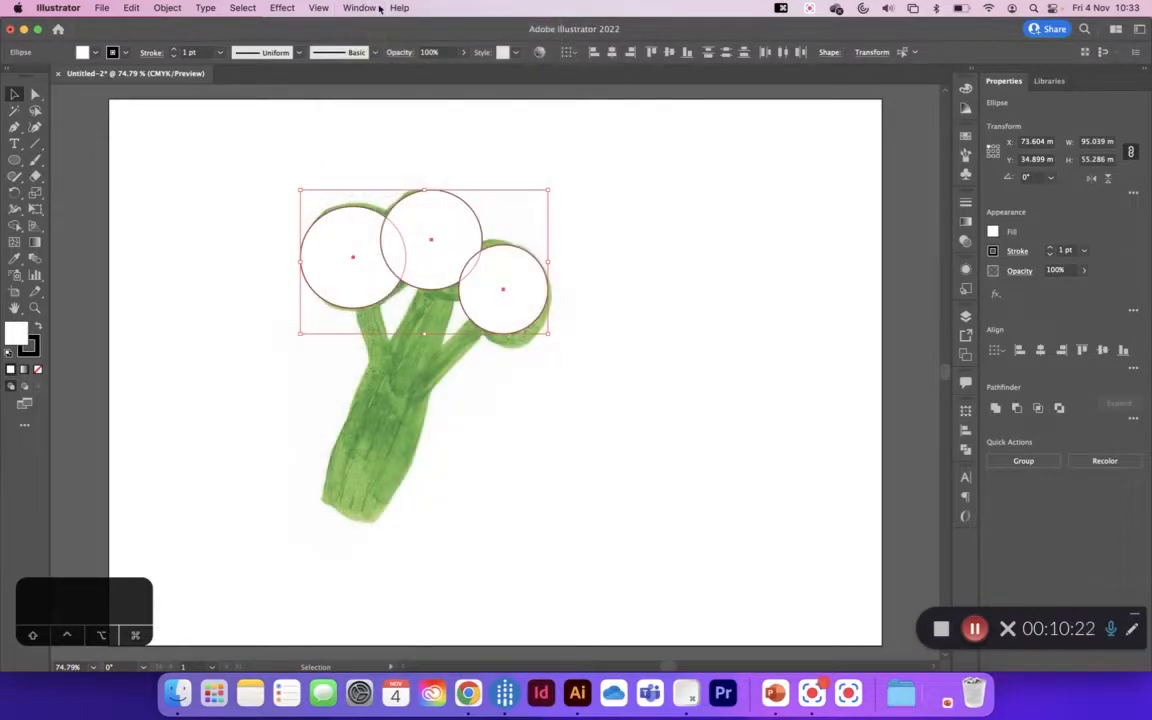
left_click(1084, 272)
left_click(1061, 290)
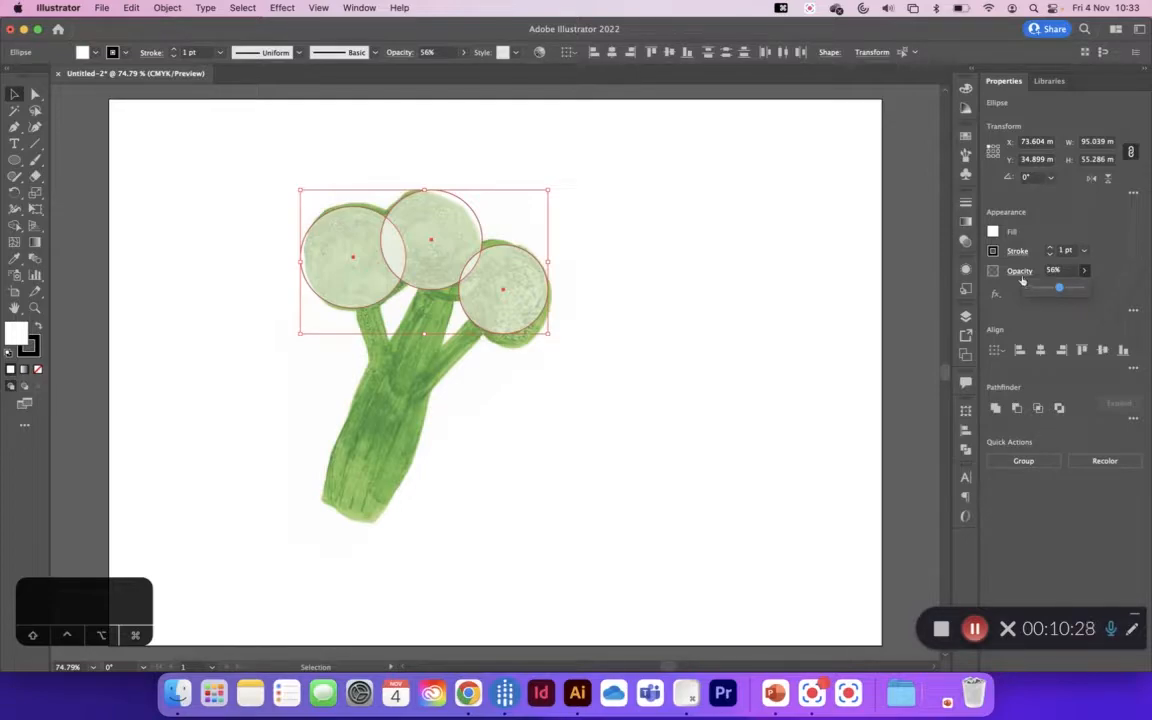
left_click(164, 166)
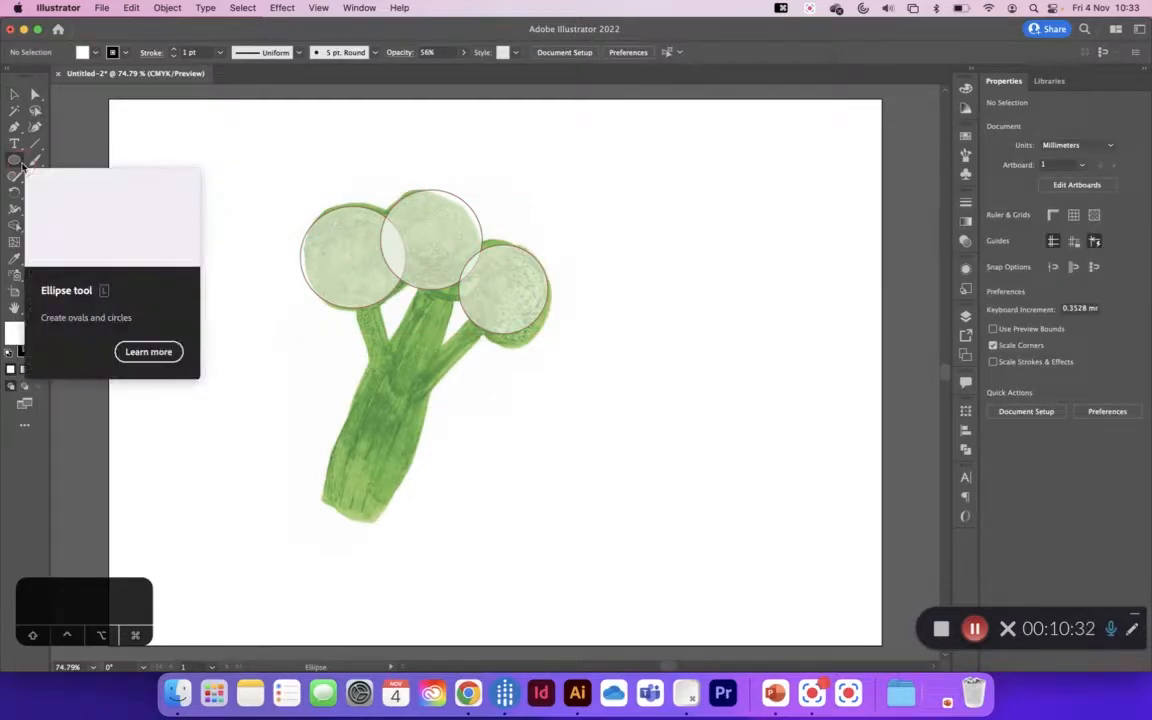
Step: Draw a rectangle of about 17.6 × 26.6 mm over the left branch and set its opacity to 56%
left_click(15, 160)
left_click(43, 162)
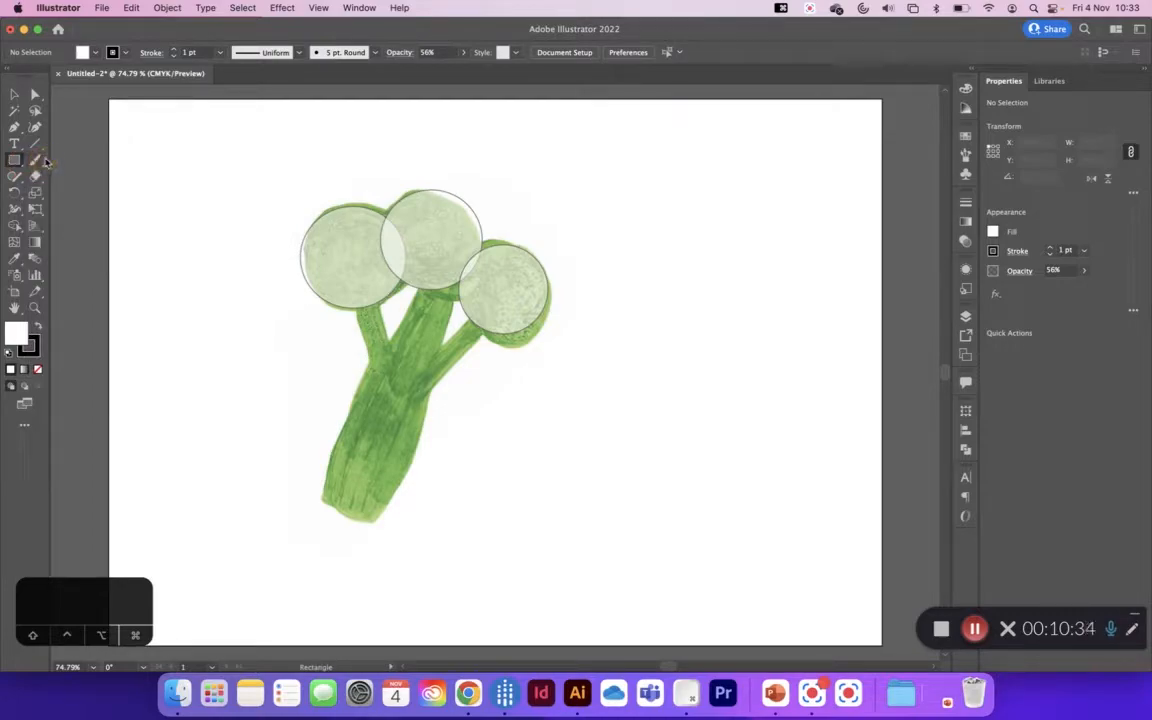
left_click_drag(352, 305, 398, 373)
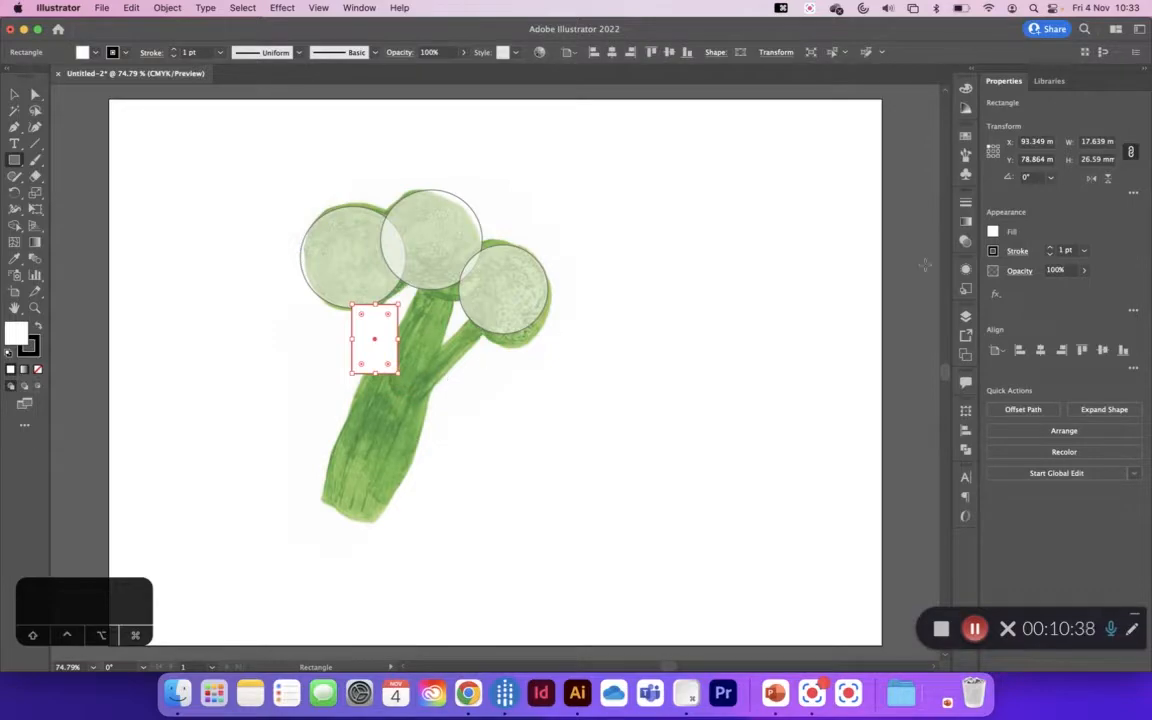
left_click(1084, 270)
left_click(1060, 289)
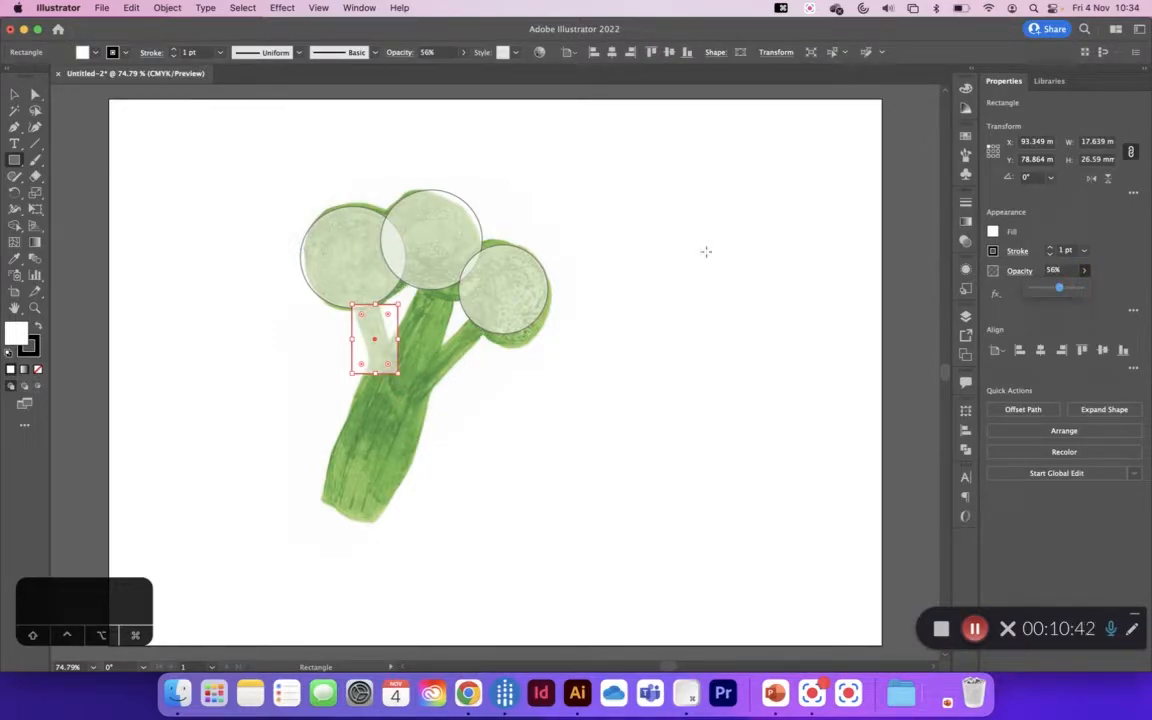
Step: Move the rectangle onto the middle branch, rotate it to about 336.8°, and lengthen it to reach the main stem
left_click(14, 93)
left_click_drag(373, 334, 405, 334)
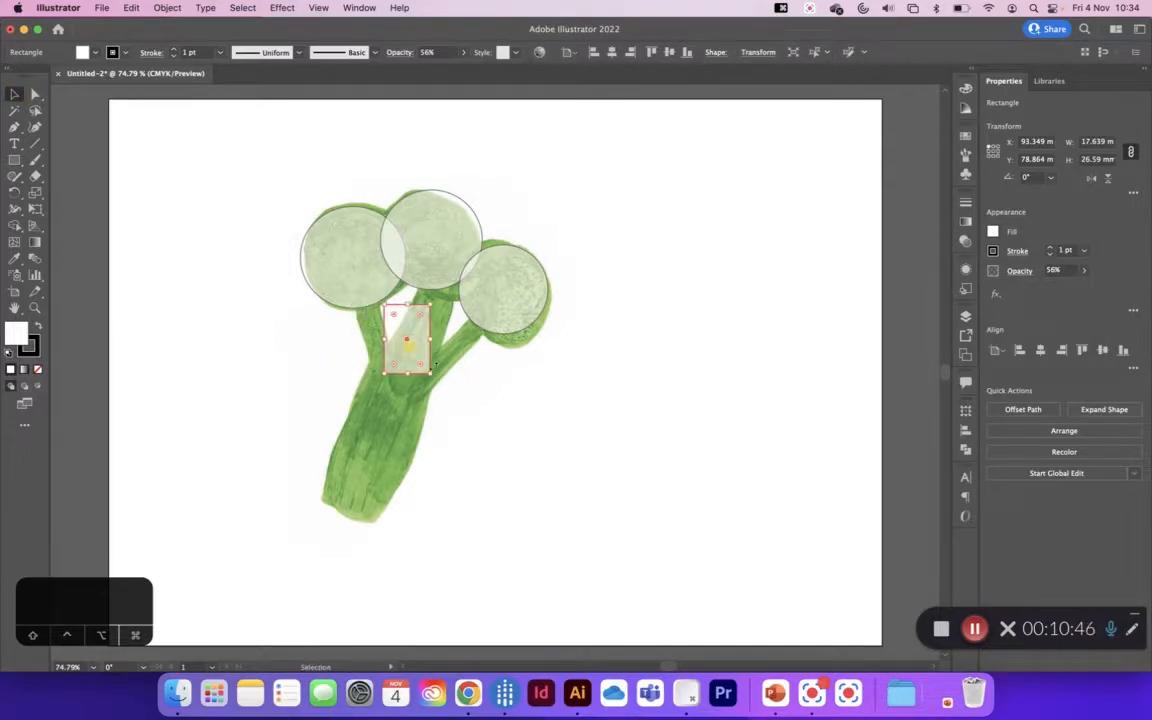
left_click_drag(436, 376, 468, 270)
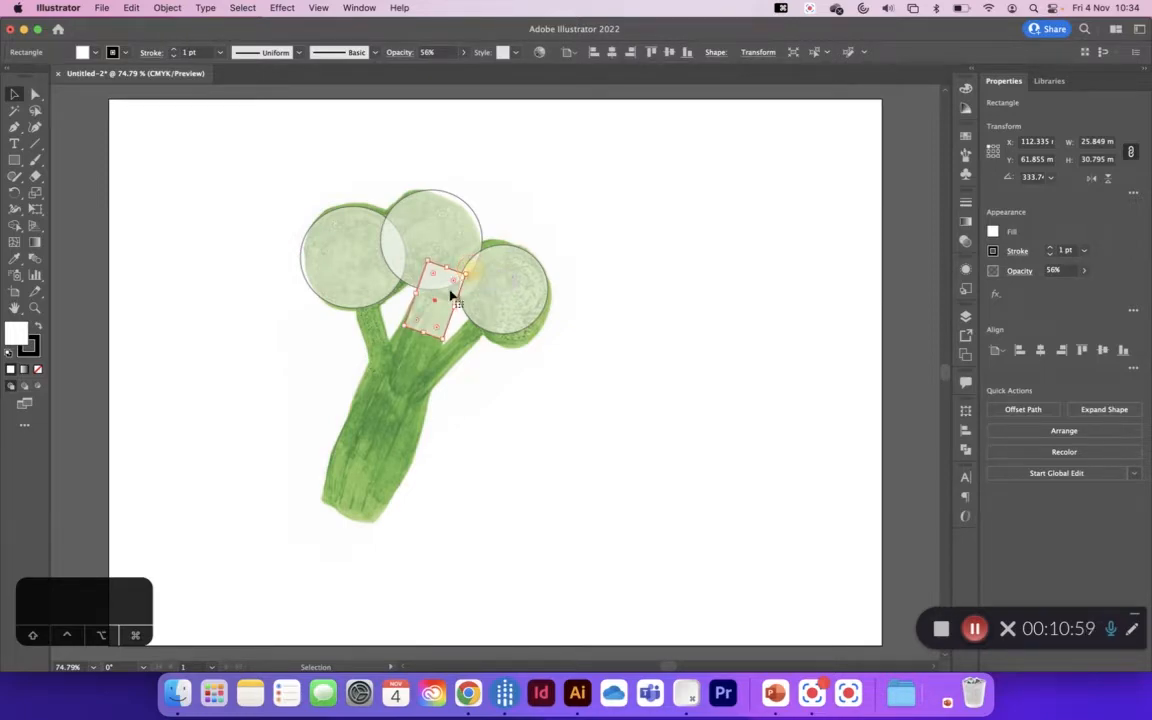
left_click_drag(425, 333, 410, 372)
left_click(414, 355)
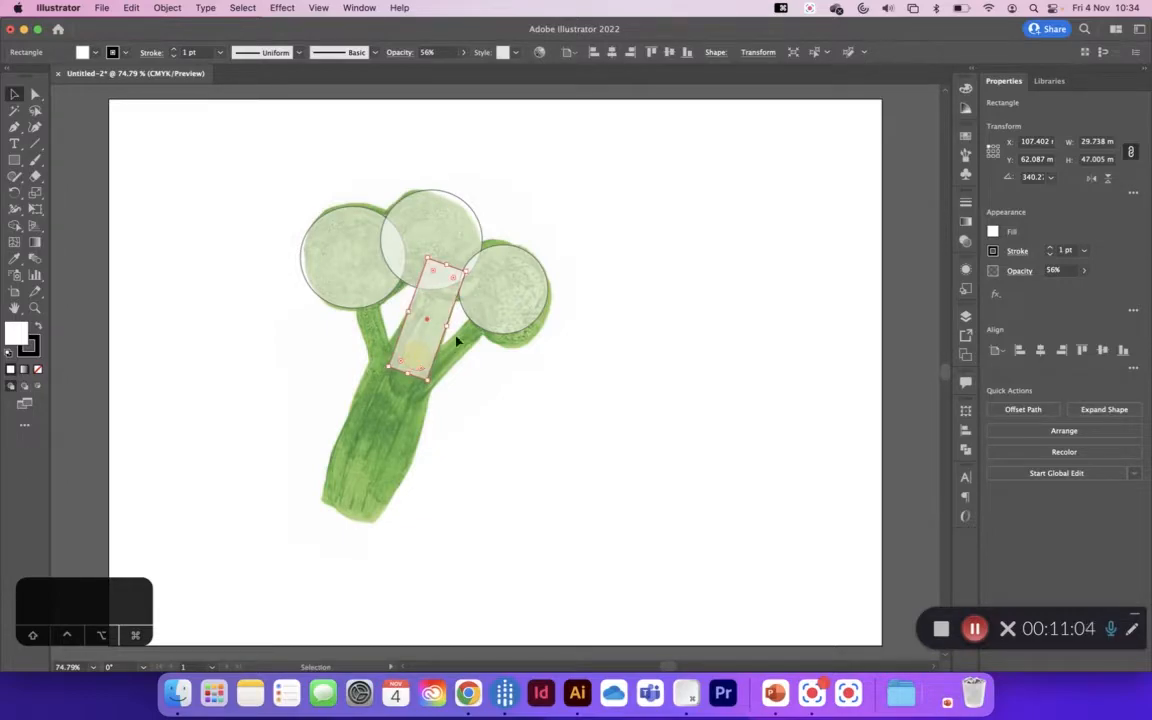
left_click_drag(470, 269, 471, 274)
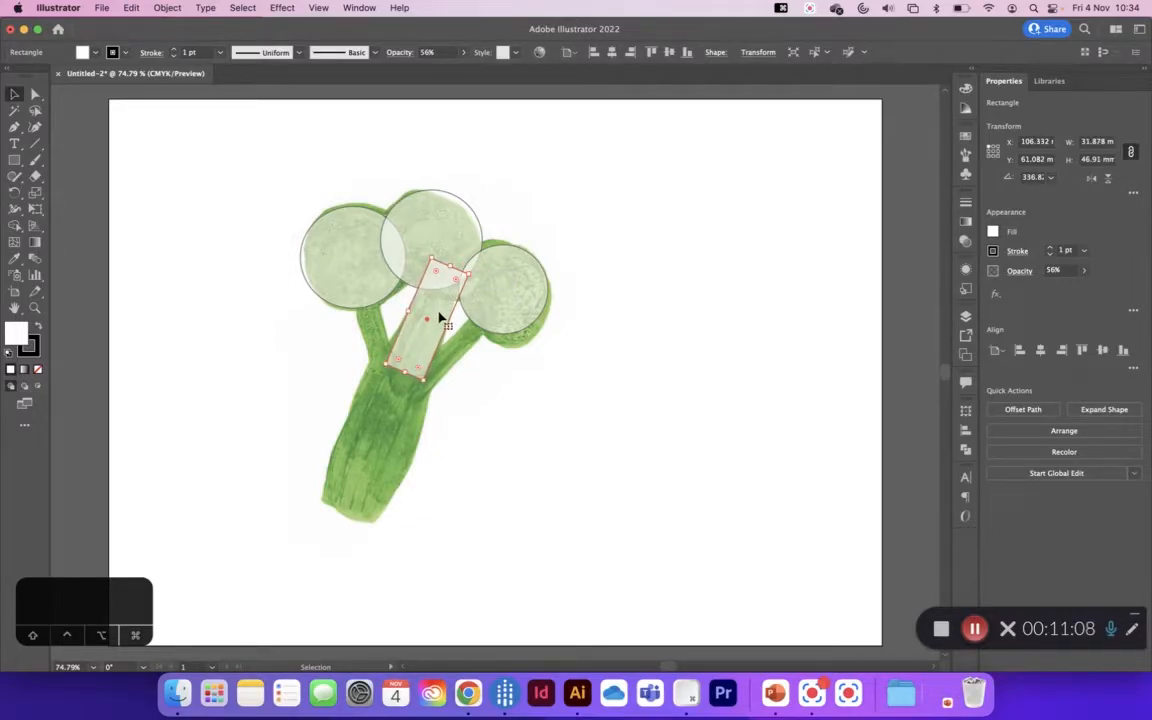
left_click_drag(436, 322, 440, 317)
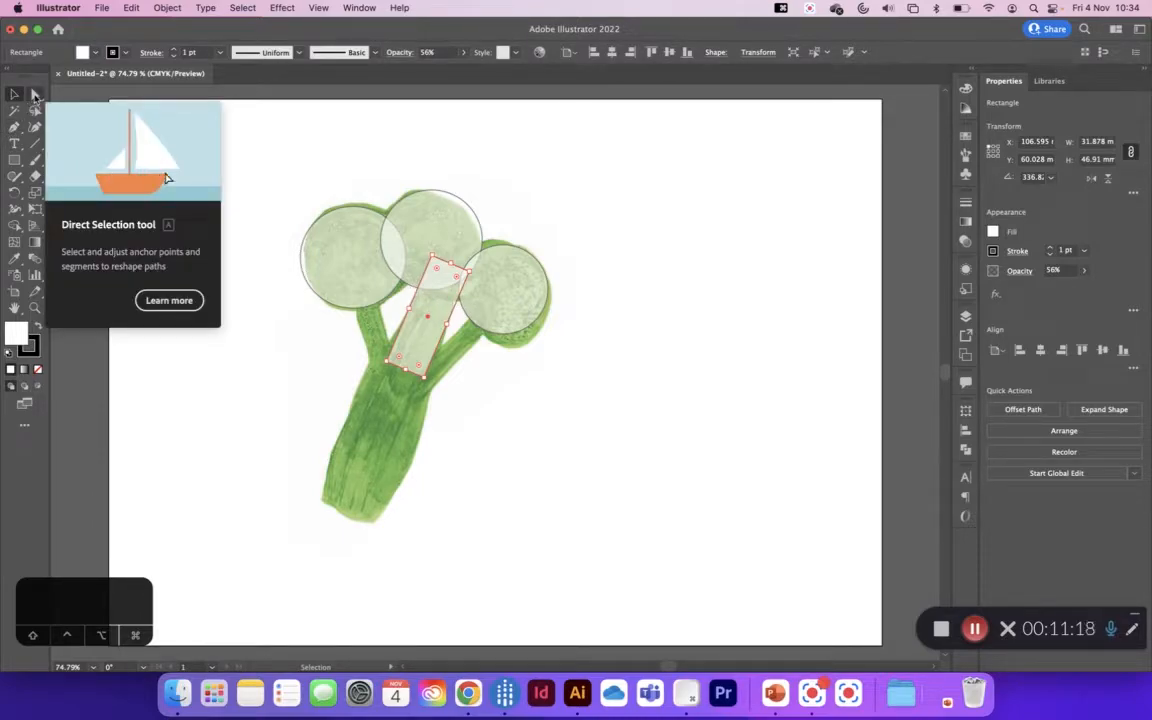
Step: Reshape the middle branch rectangle by moving its four corner points so it widens towards the stem and narrows at the floret
left_click(34, 95)
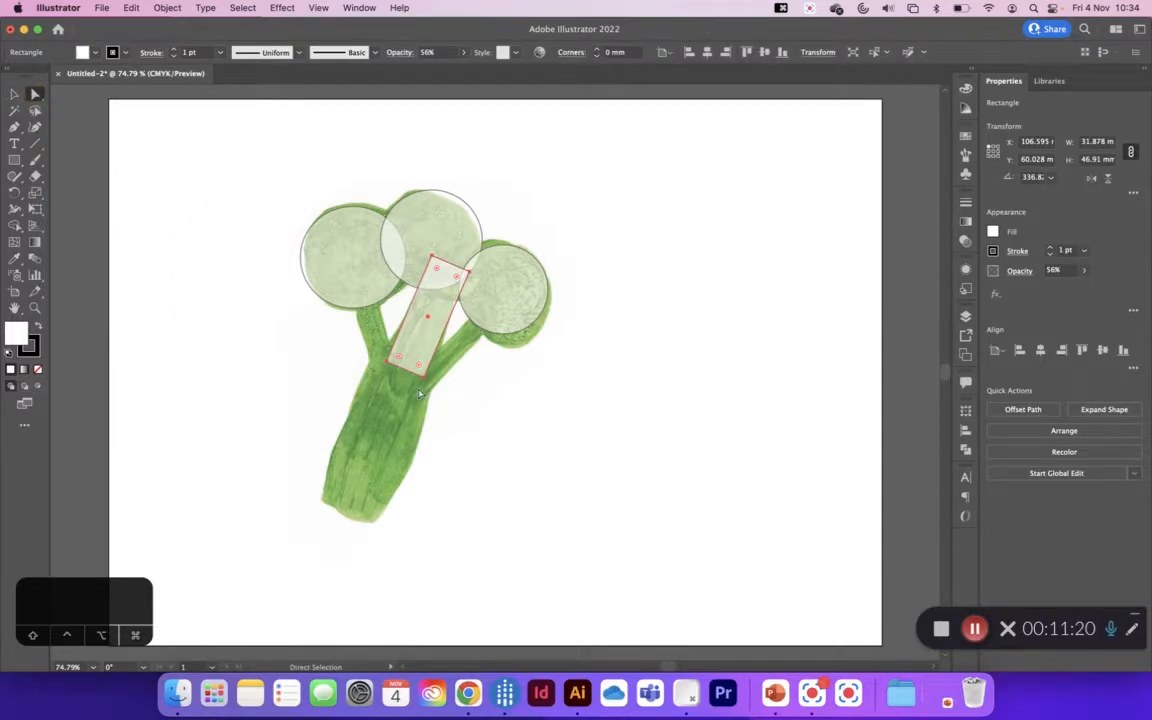
left_click(387, 364)
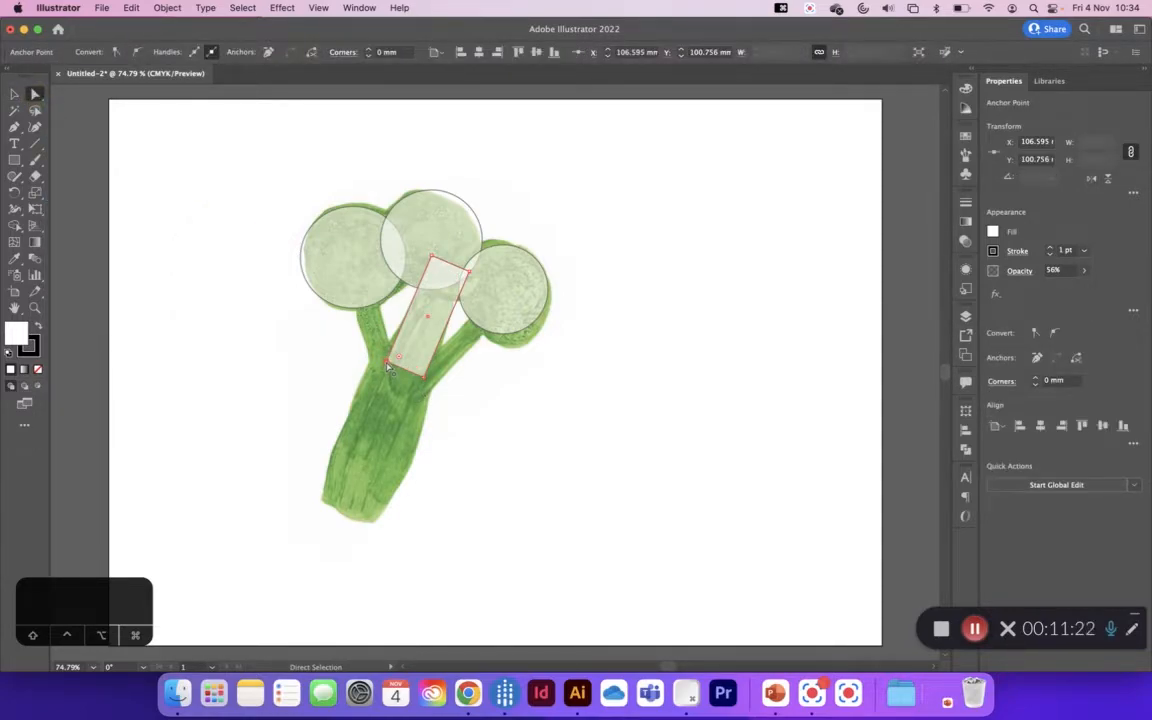
left_click_drag(387, 368, 382, 364)
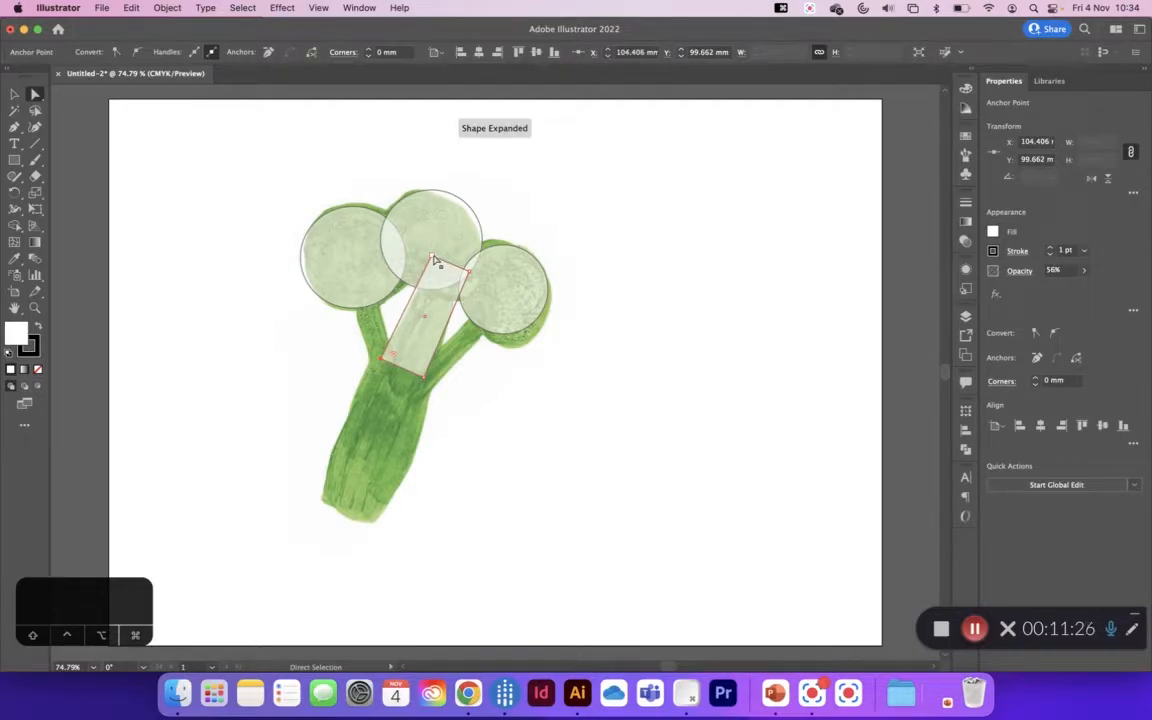
left_click(436, 259)
left_click_drag(436, 259, 441, 260)
left_click_drag(425, 378, 431, 378)
left_click_drag(474, 279, 467, 266)
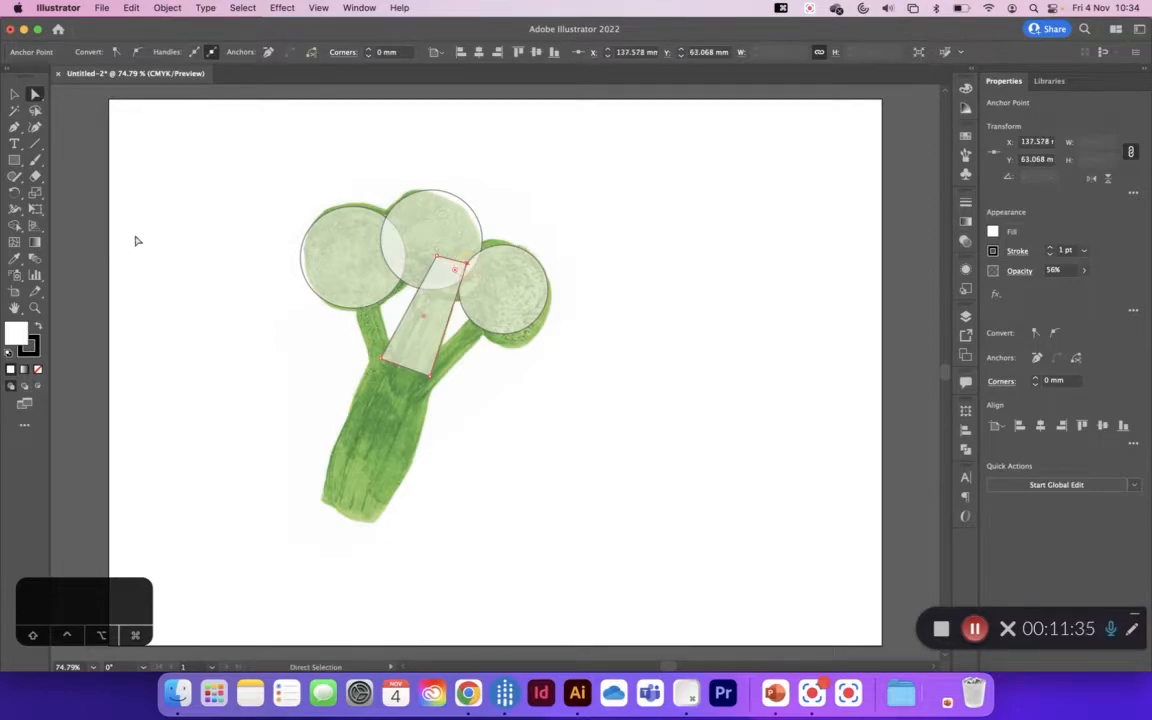
Step: Draw a rectangle of about 32.1 × 65.6 mm over the main stem and rotate it to about 337.3°
left_click(16, 161)
left_click_drag(321, 497, 405, 326)
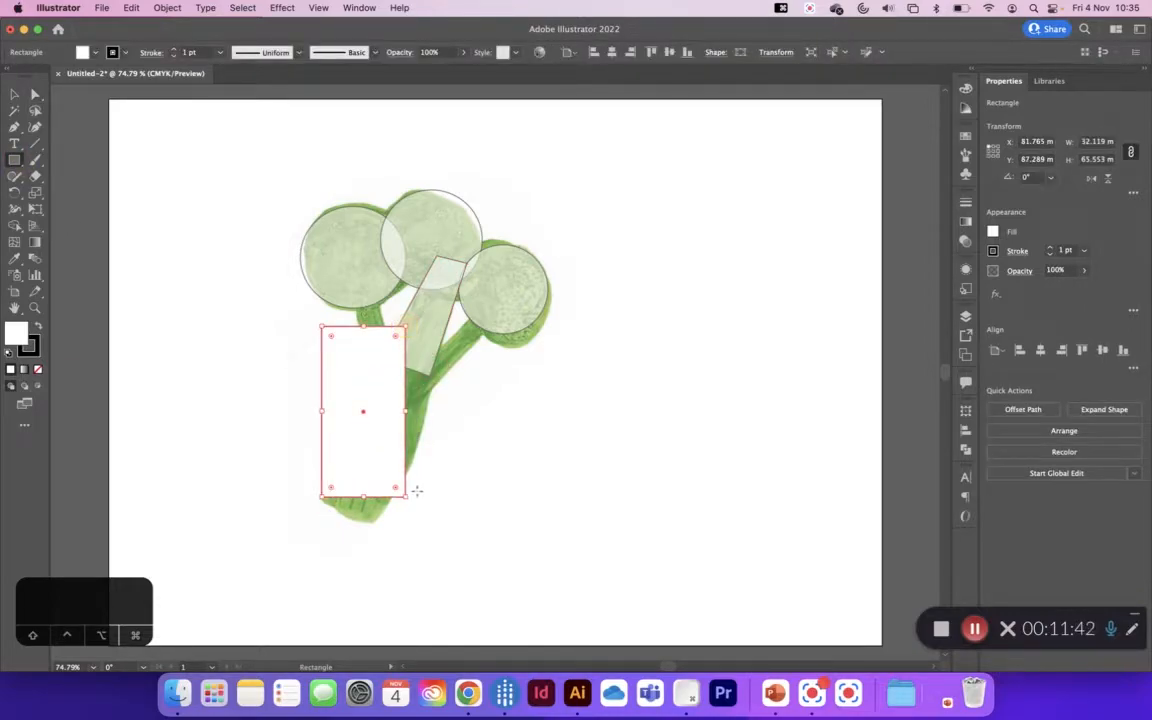
left_click_drag(407, 497, 366, 501)
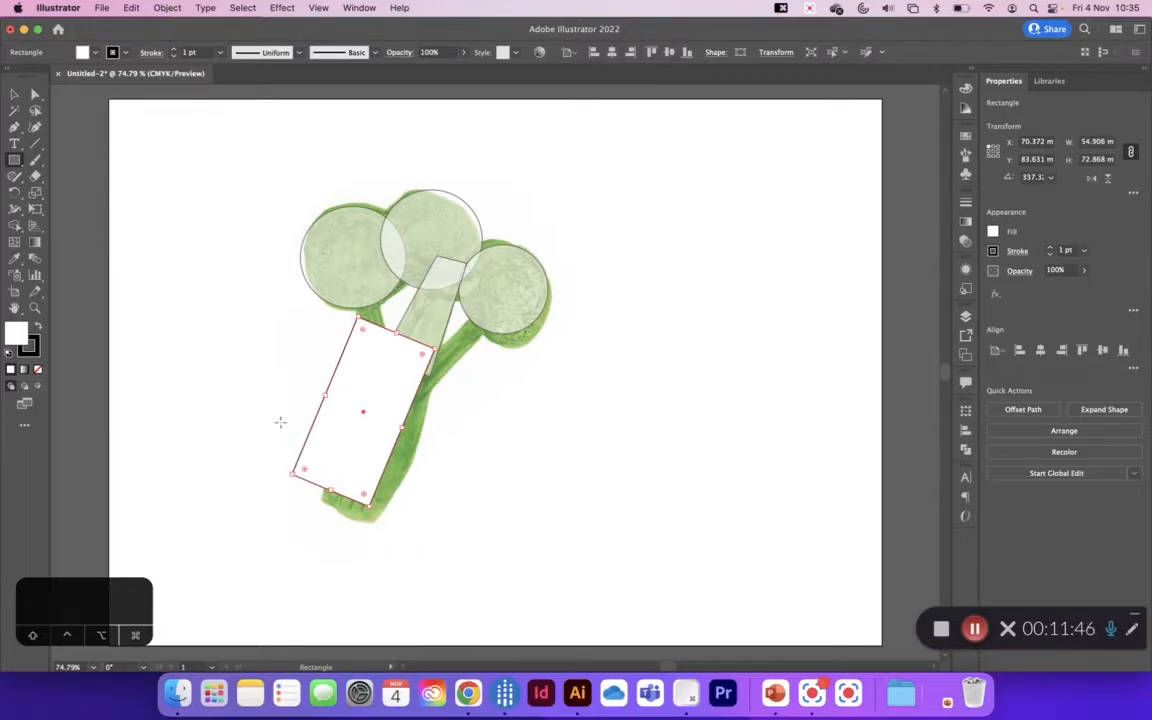
Step: Shift the rotated rectangle down onto the main stem and set its opacity to 64%
left_click(14, 93)
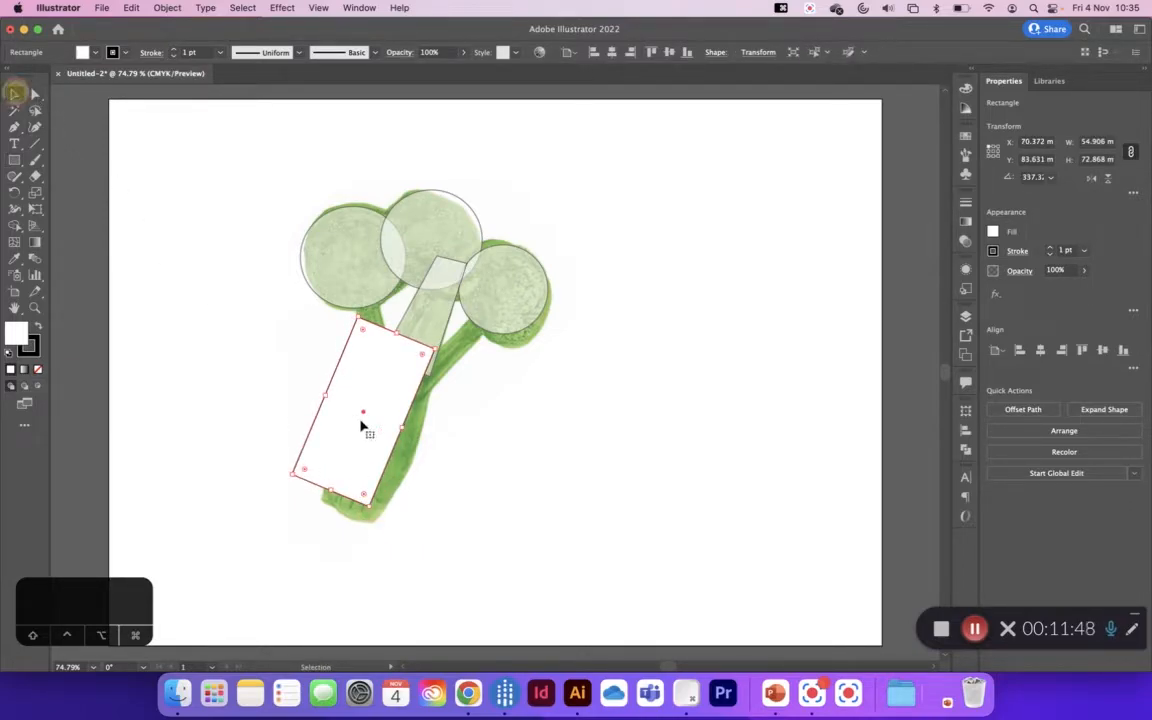
left_click_drag(362, 436, 374, 450)
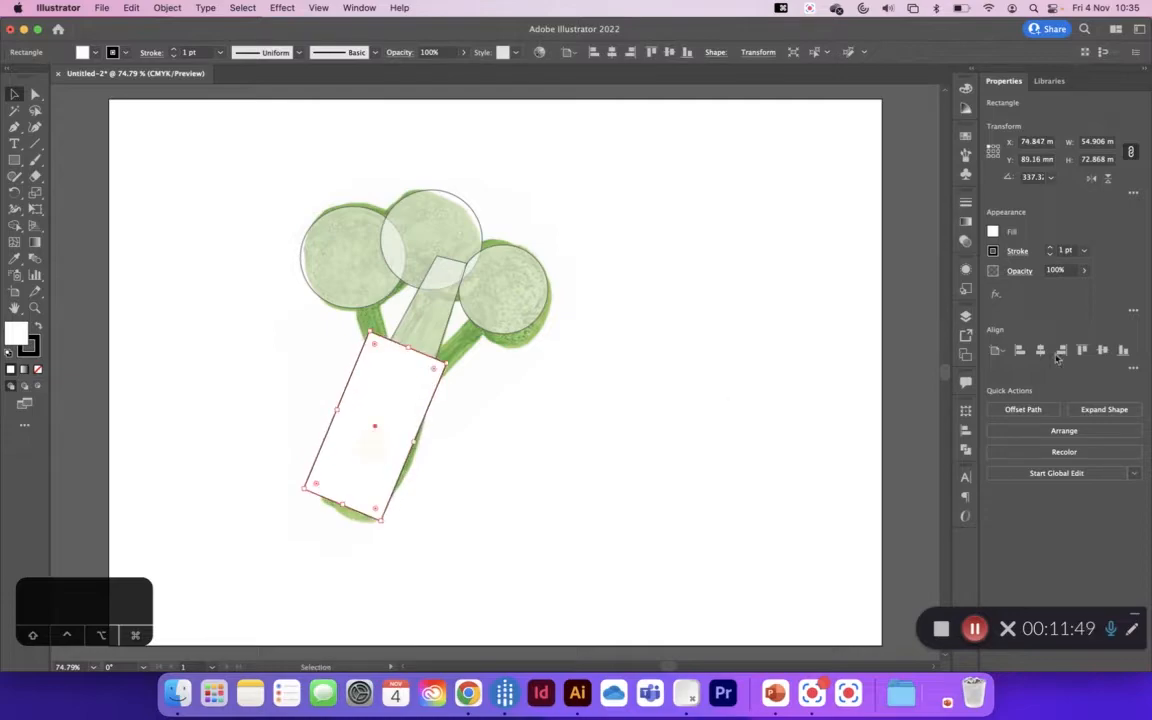
left_click(1086, 270)
left_click_drag(1083, 288, 1063, 288)
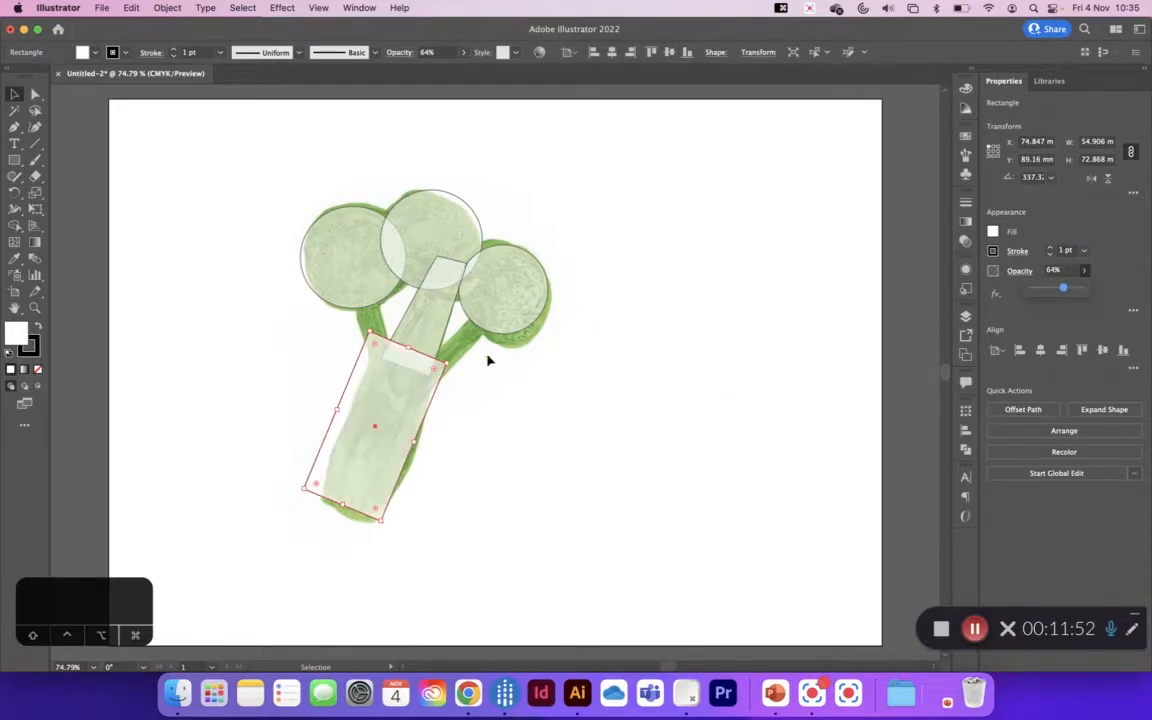
Step: Nudge the stem rectangle upward and move its two lower corner points to fit the base of the stem
left_click(36, 93)
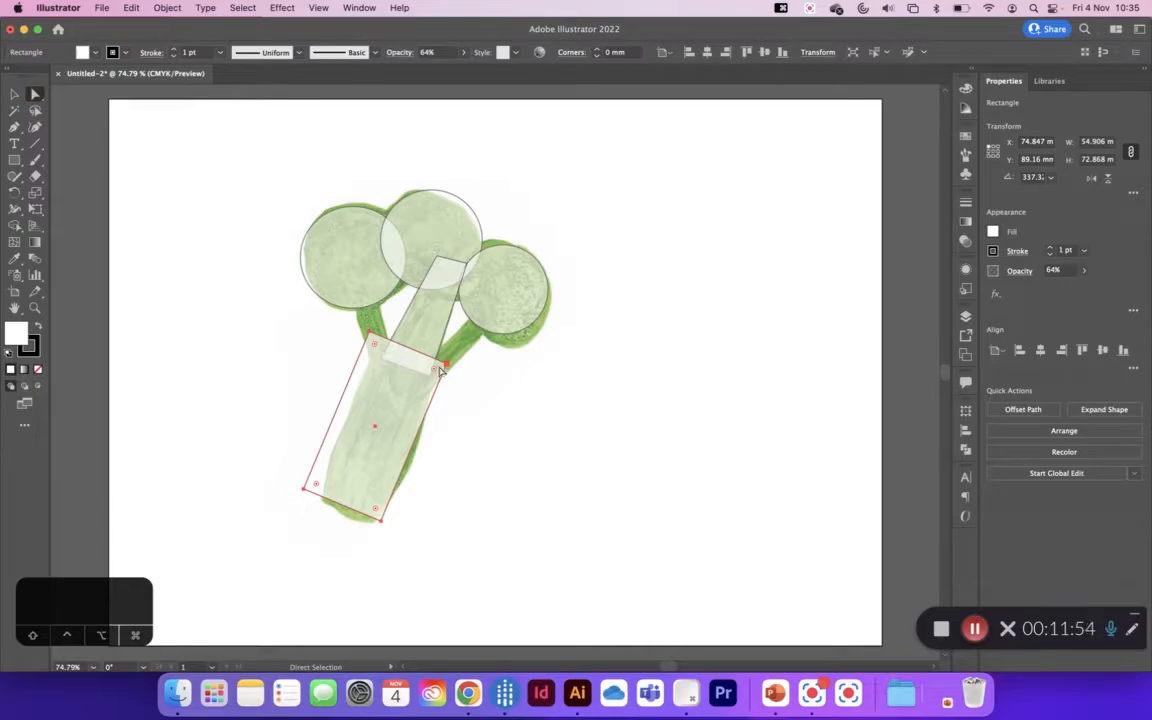
left_click_drag(445, 368, 444, 360)
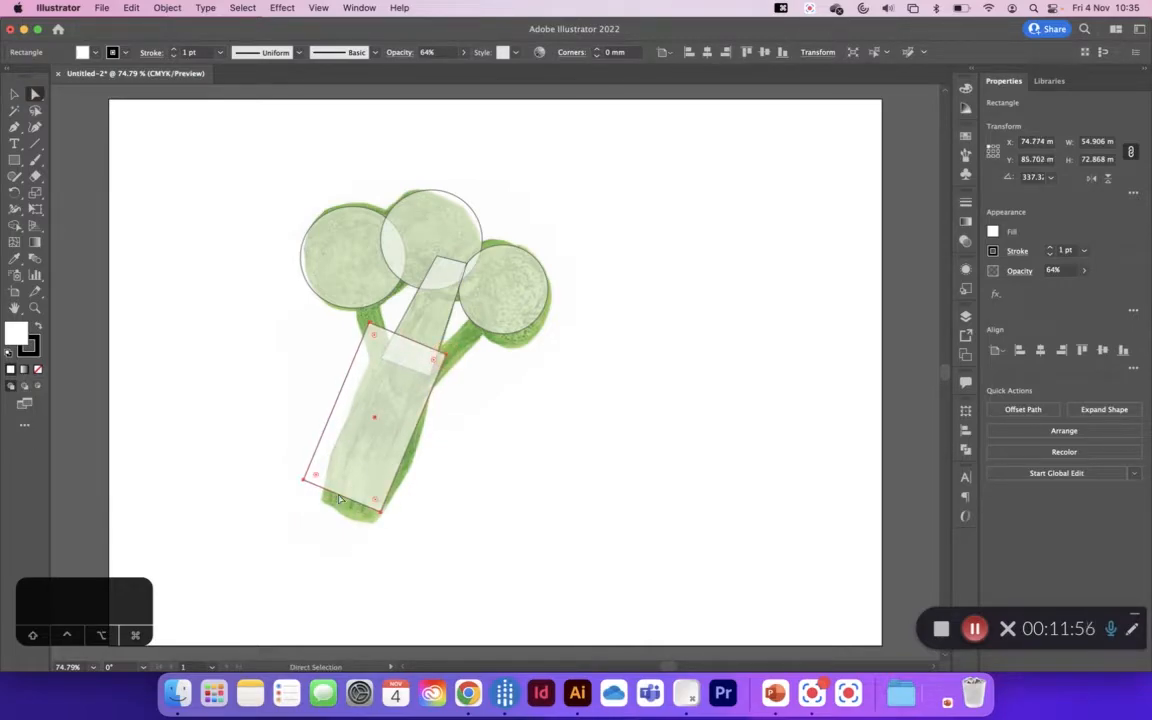
left_click_drag(304, 482, 322, 503)
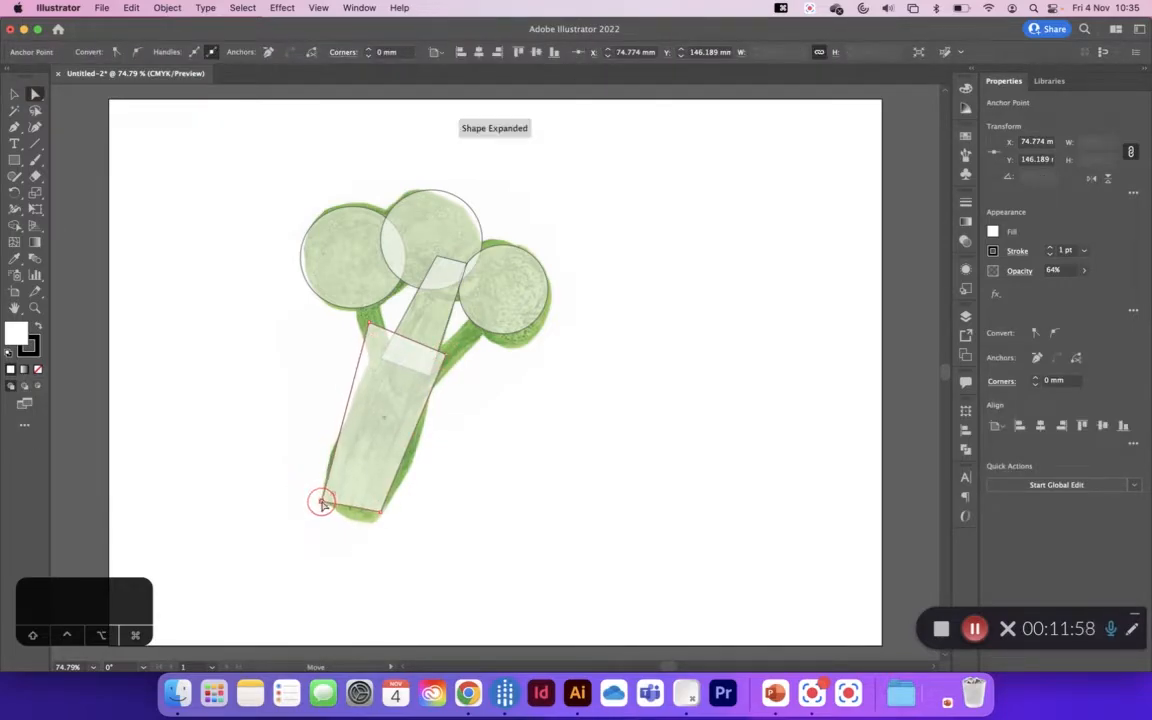
left_click(381, 515)
mouse_move(381, 515)
left_mouse_down()
mouse_move(368, 532)
mouse_move(374, 522)
left_mouse_up()
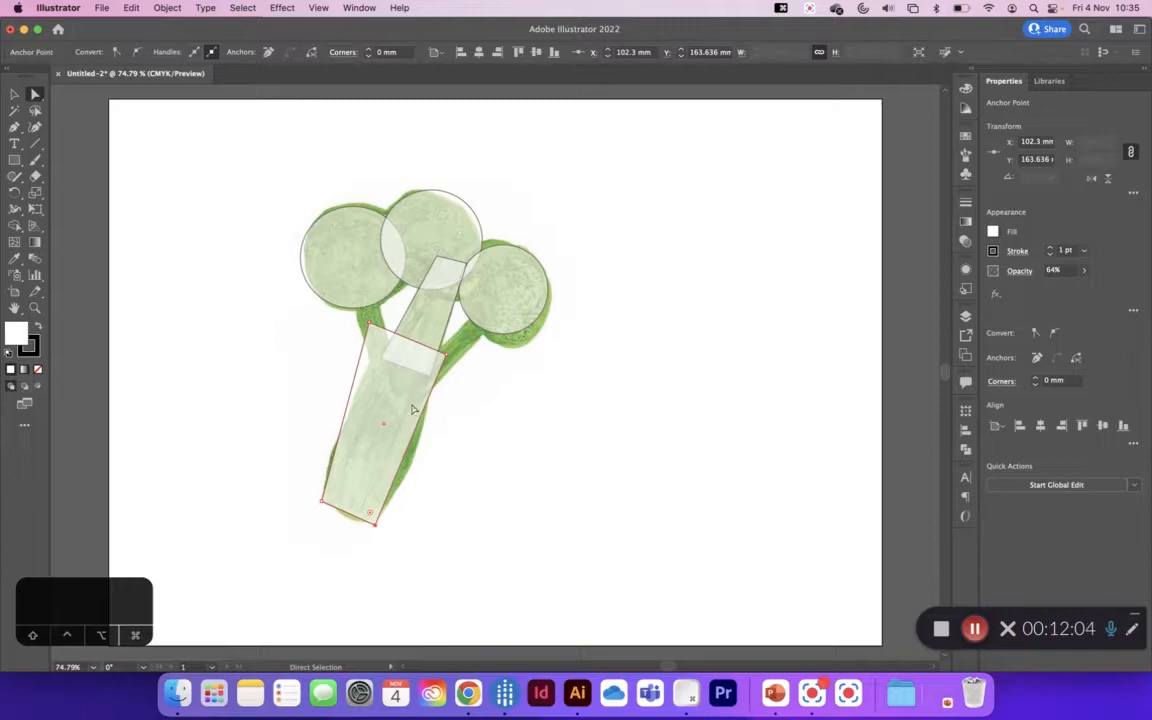
Step: Add one anchor point on each long side of the stem shape, near the stem's widest part
left_click_drag(14, 127, 55, 143)
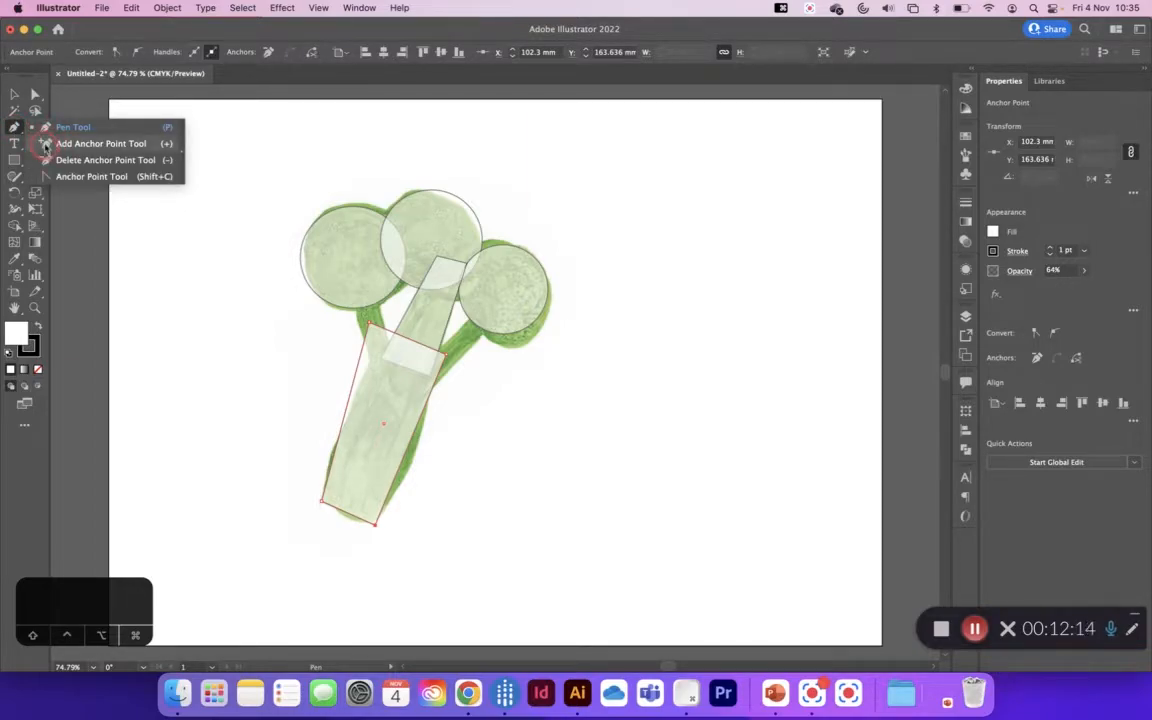
left_click_drag(44, 143, 45, 143)
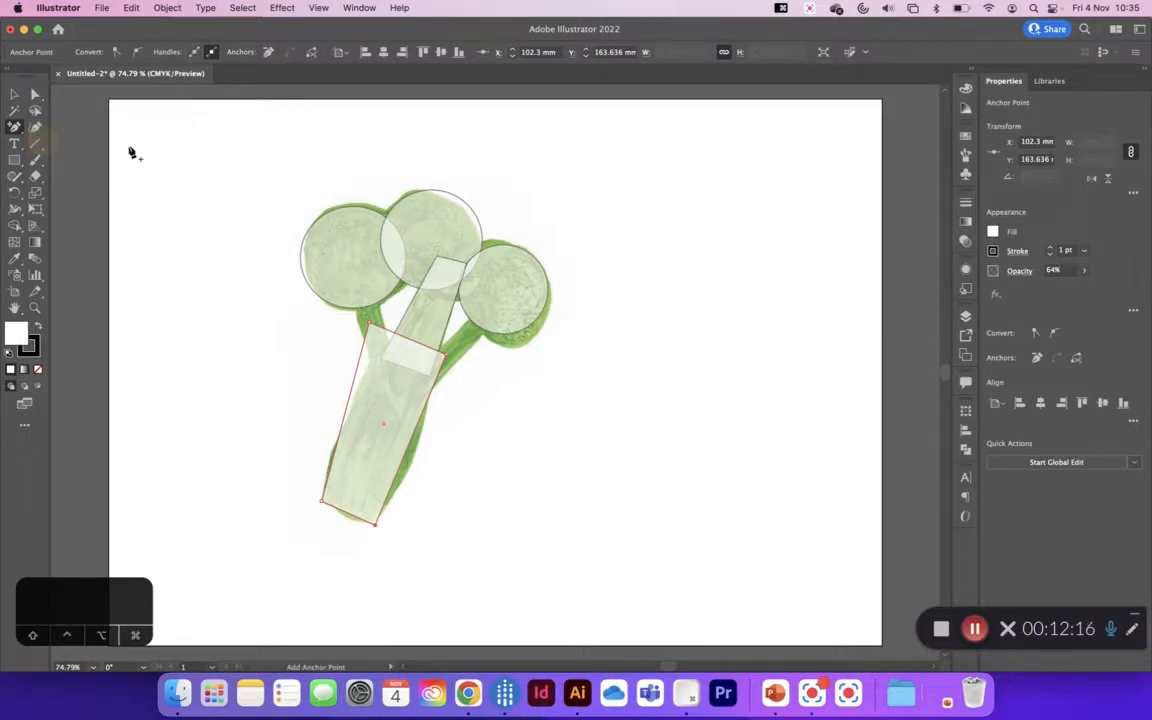
left_click(404, 455)
left_click(337, 442)
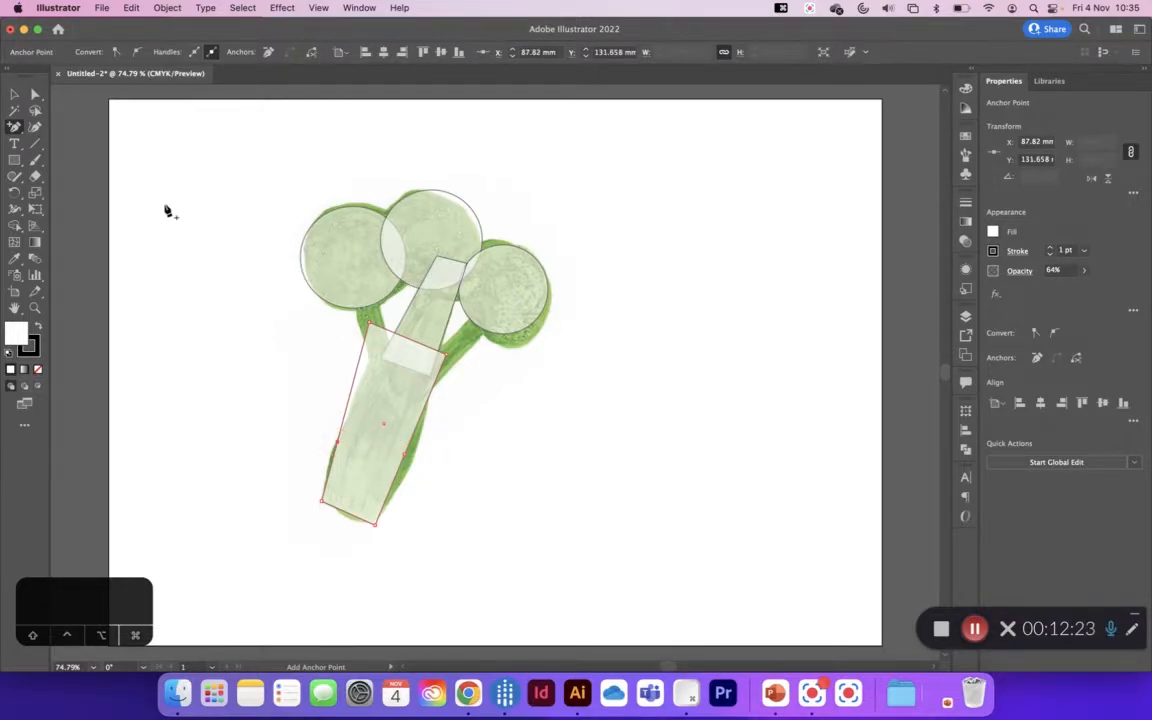
Step: Move the two added side points outward to the stem's edges and pull the upper-left corner down to meet the left branch
left_click(14, 94)
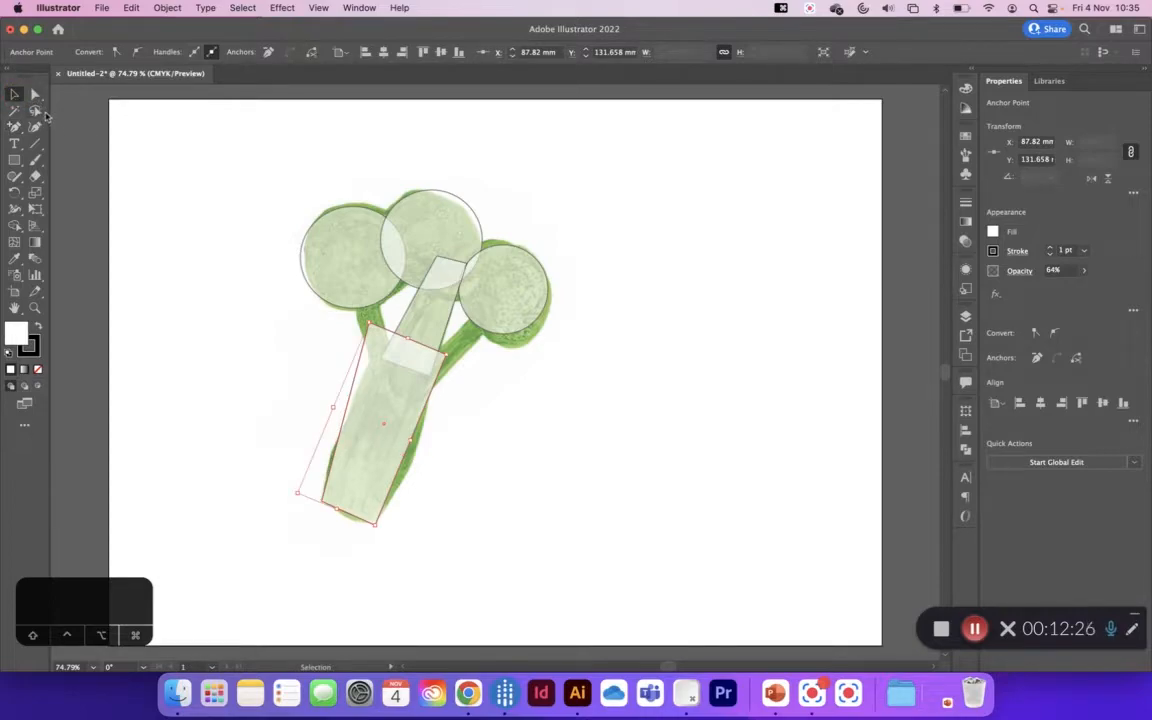
left_click(34, 94)
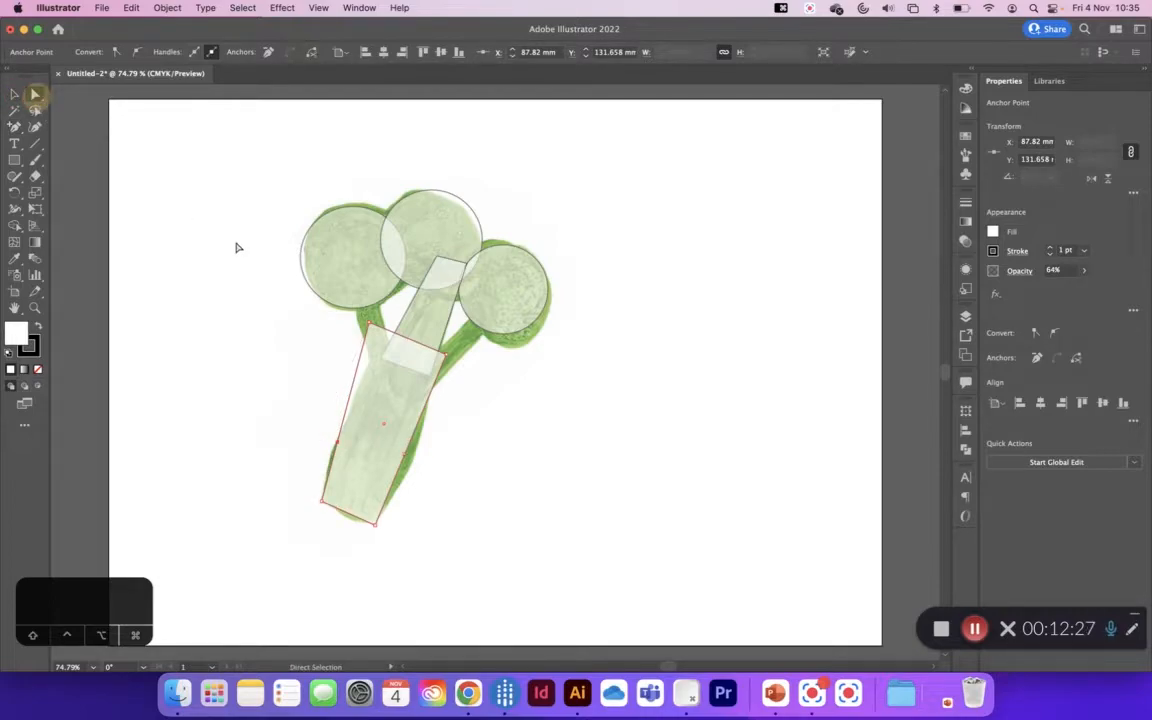
left_click(333, 456)
left_click(335, 459)
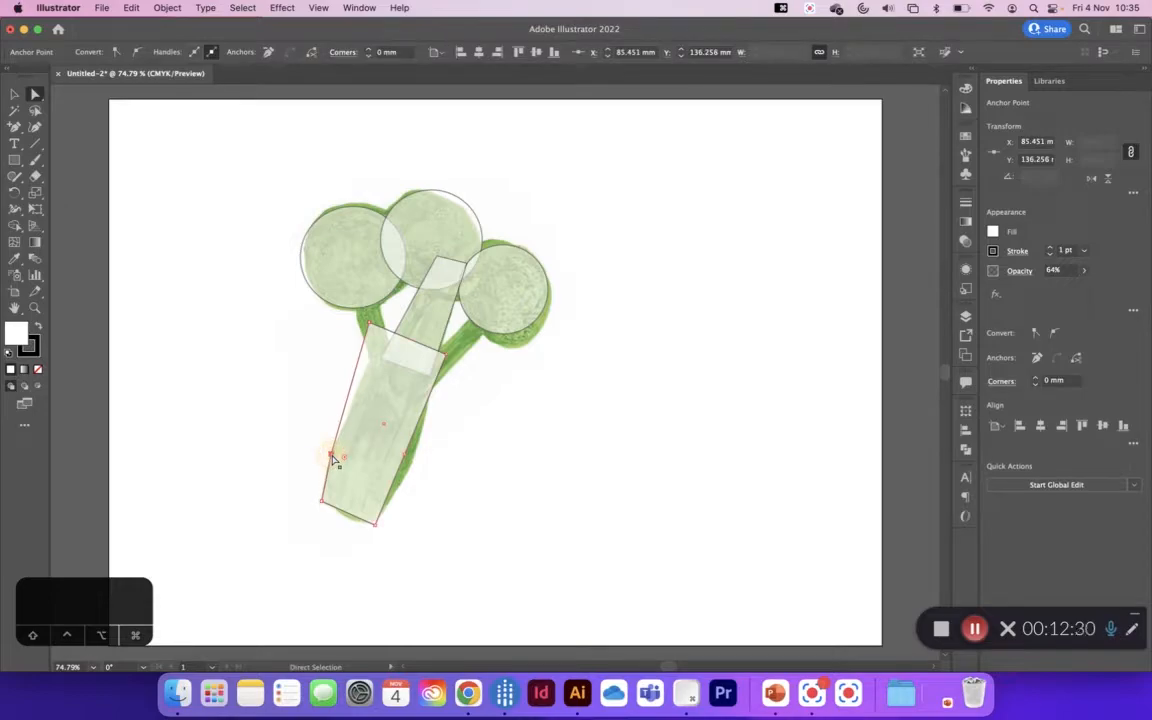
left_click_drag(405, 458, 412, 464)
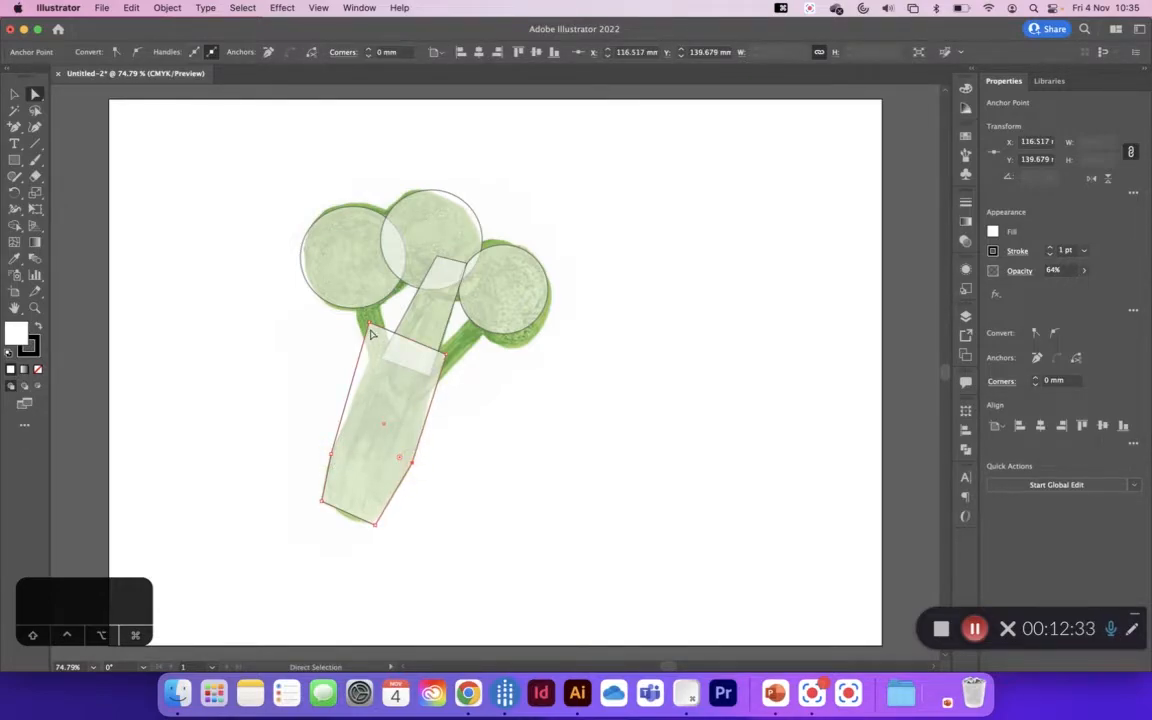
mouse_move(368, 327)
left_mouse_down()
mouse_move(386, 339)
mouse_move(377, 350)
left_mouse_up()
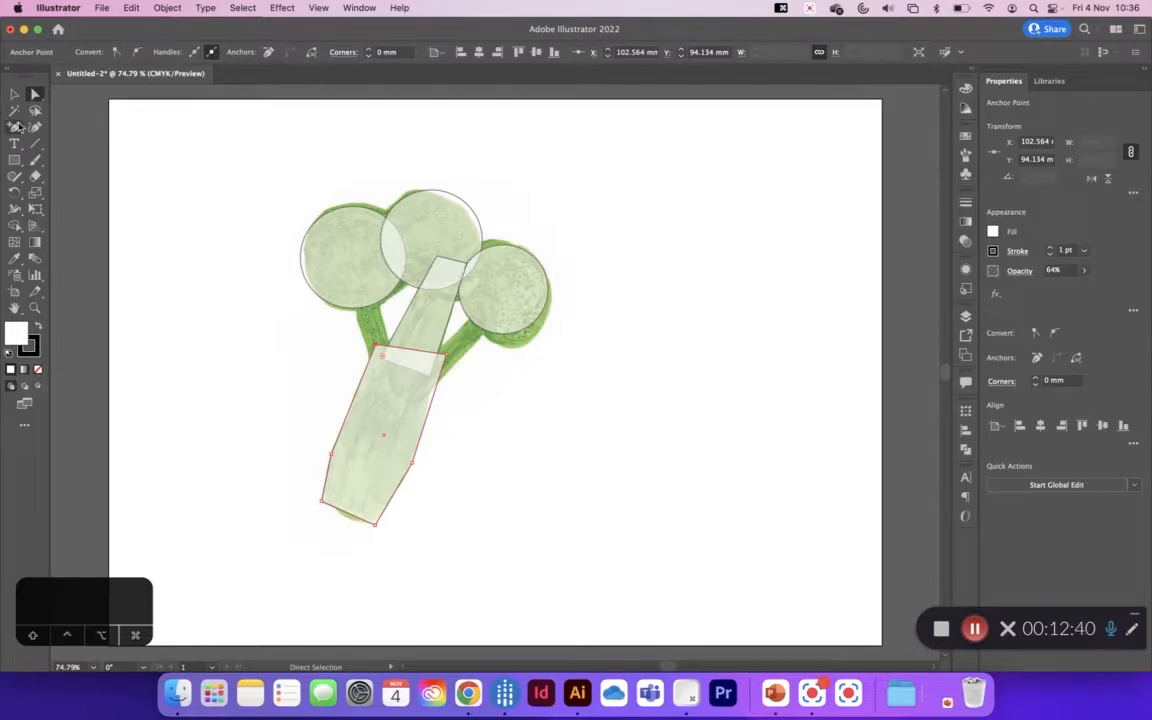
Step: Curve the stem's two side points with the Anchor Point tool and move its upper-right corner inward to the middle branch
left_click(17, 126)
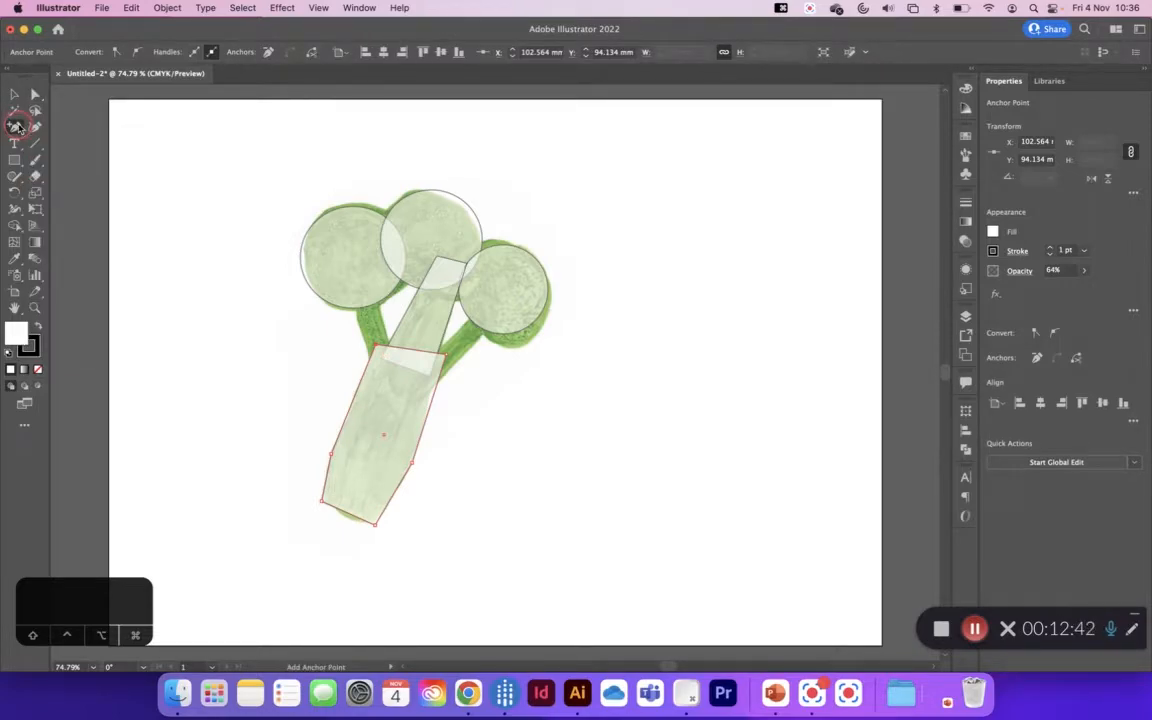
left_click(15, 127)
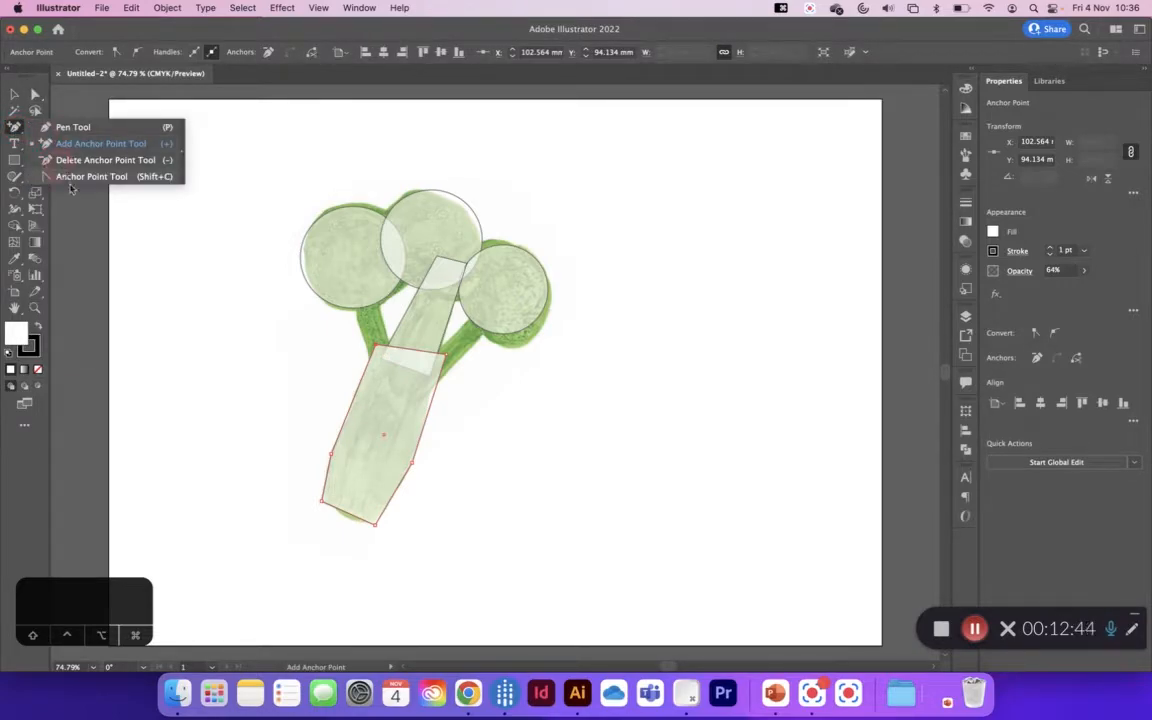
left_click(70, 177)
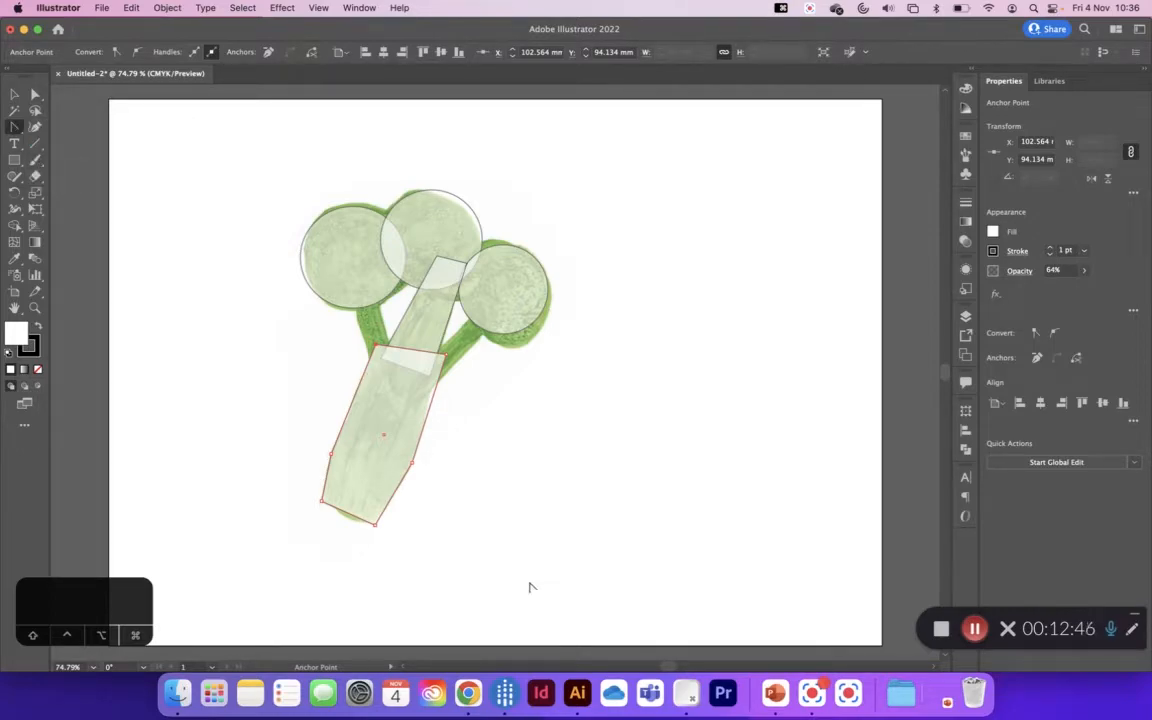
mouse_move(332, 455)
left_mouse_down()
mouse_move(327, 437)
mouse_move(325, 471)
left_mouse_up()
left_click_drag(414, 468, 424, 437)
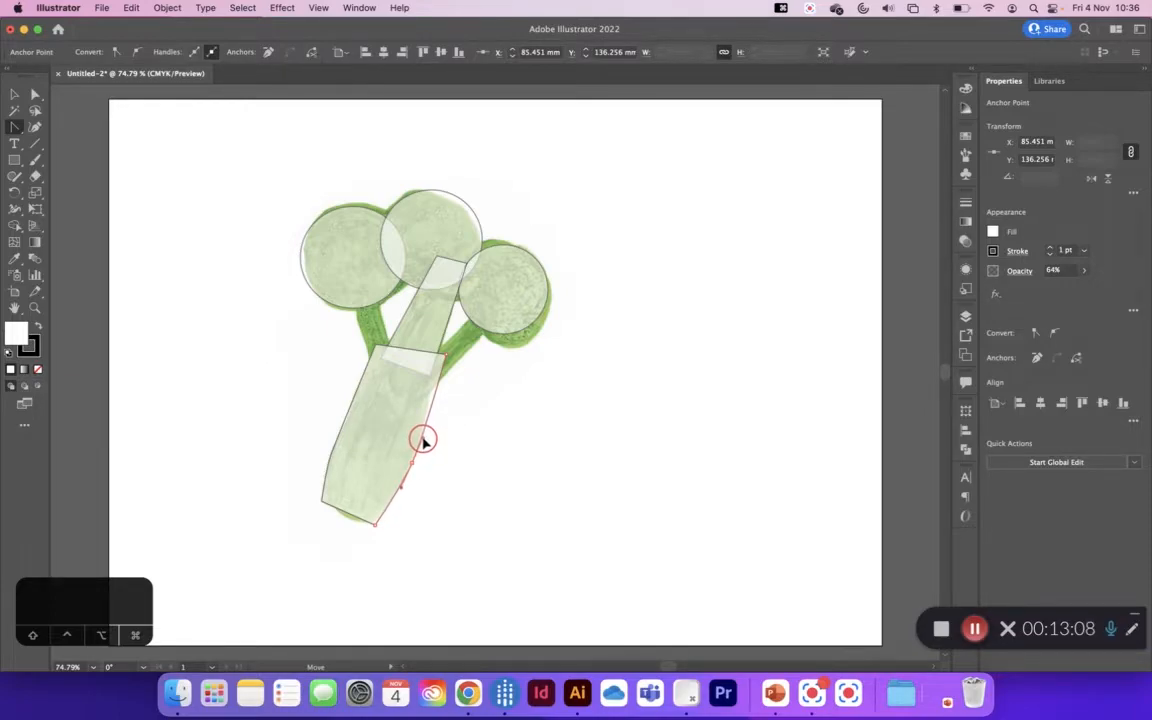
mouse_move(422, 441)
left_mouse_down()
mouse_move(428, 418)
mouse_move(423, 448)
mouse_move(424, 437)
left_mouse_up()
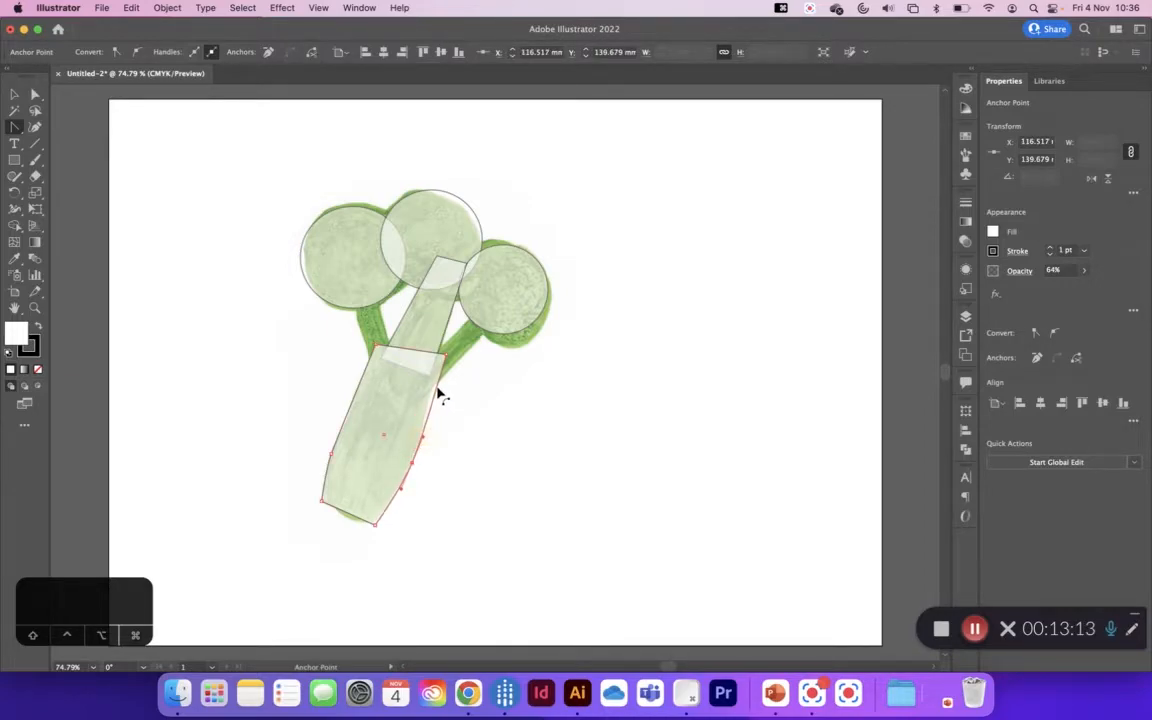
left_click(36, 93)
left_click_drag(451, 363, 431, 366)
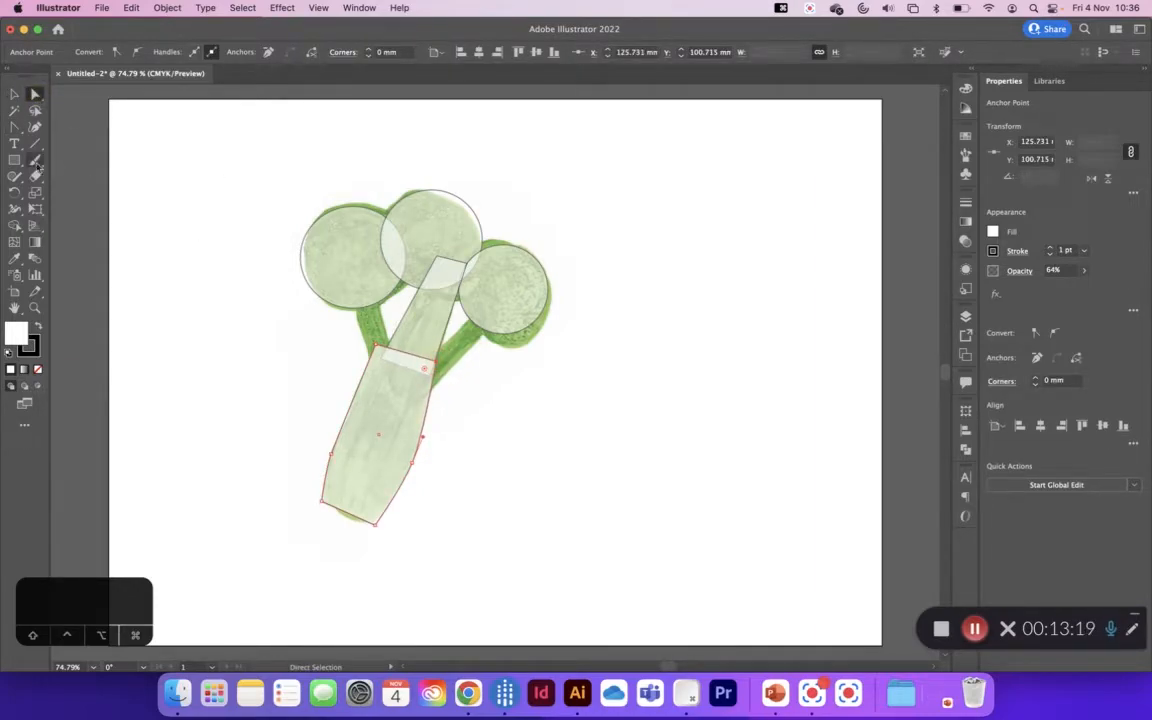
Step: Draw a rectangle of about 29 × 10.5 mm beside the left branch and set its opacity to 67%
left_click(14, 159)
left_click_drag(224, 347, 302, 375)
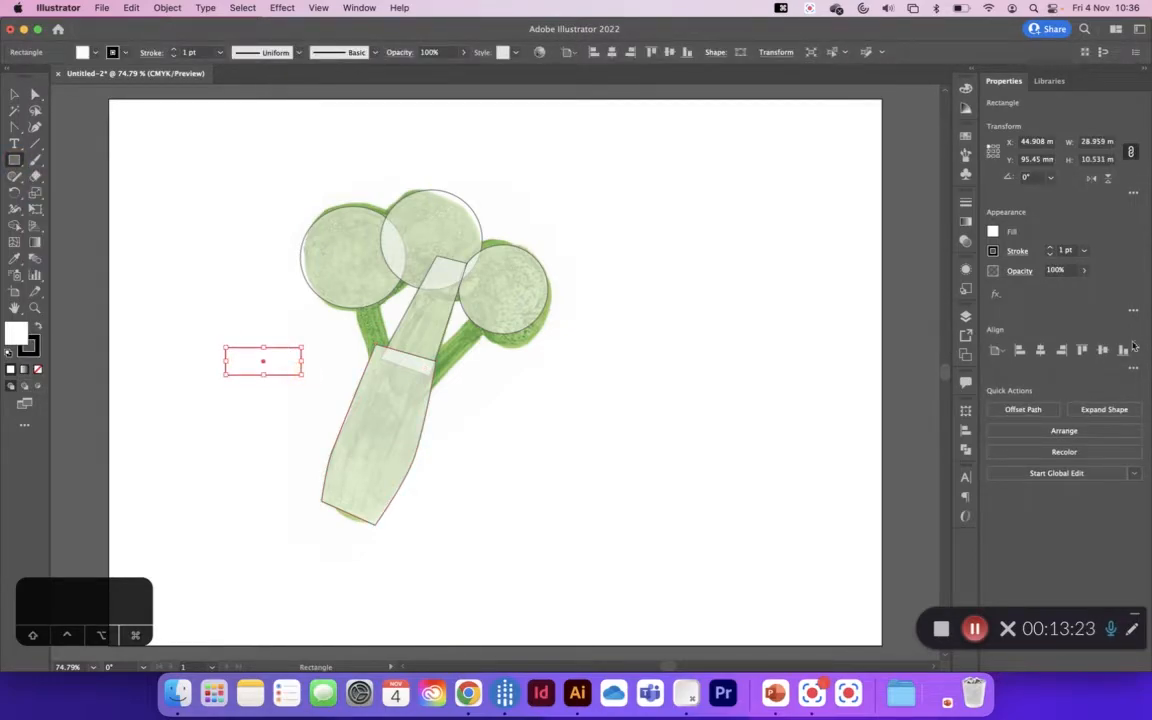
left_click(1085, 271)
left_click_drag(1072, 287, 994, 287)
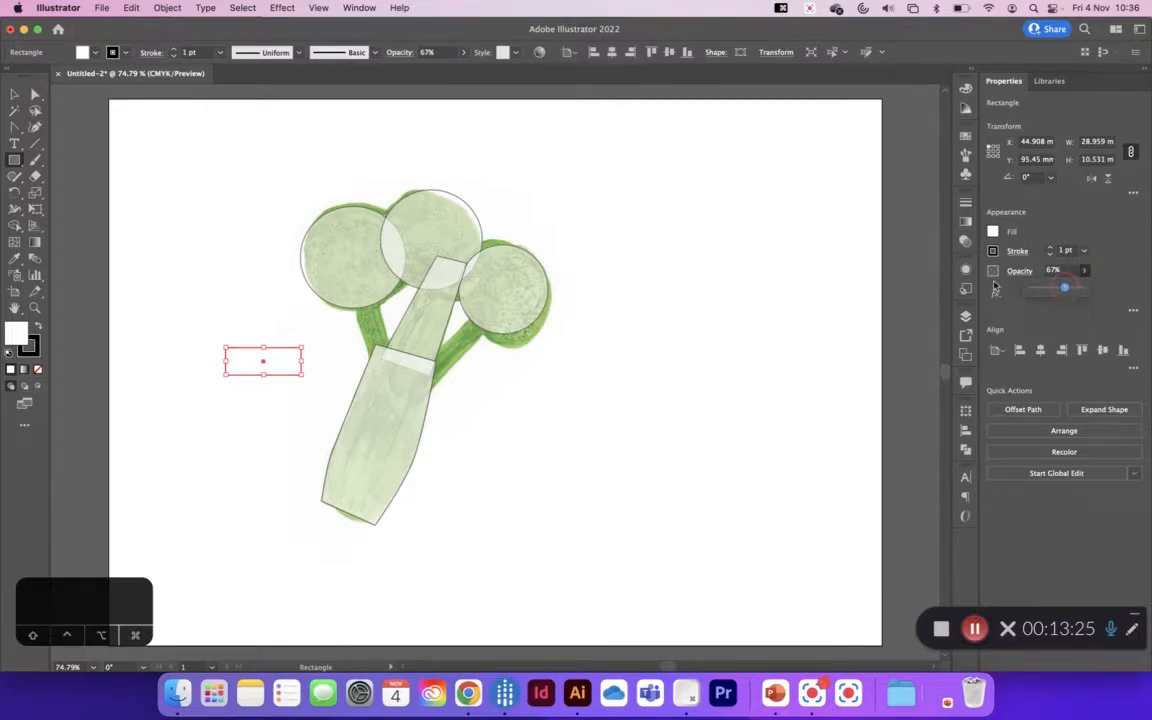
Step: Place the small rectangle on the left branch rotated to about 287°, and put a copy on the right branch rotated to 225°
left_click(15, 94)
left_click_drag(290, 358, 375, 323)
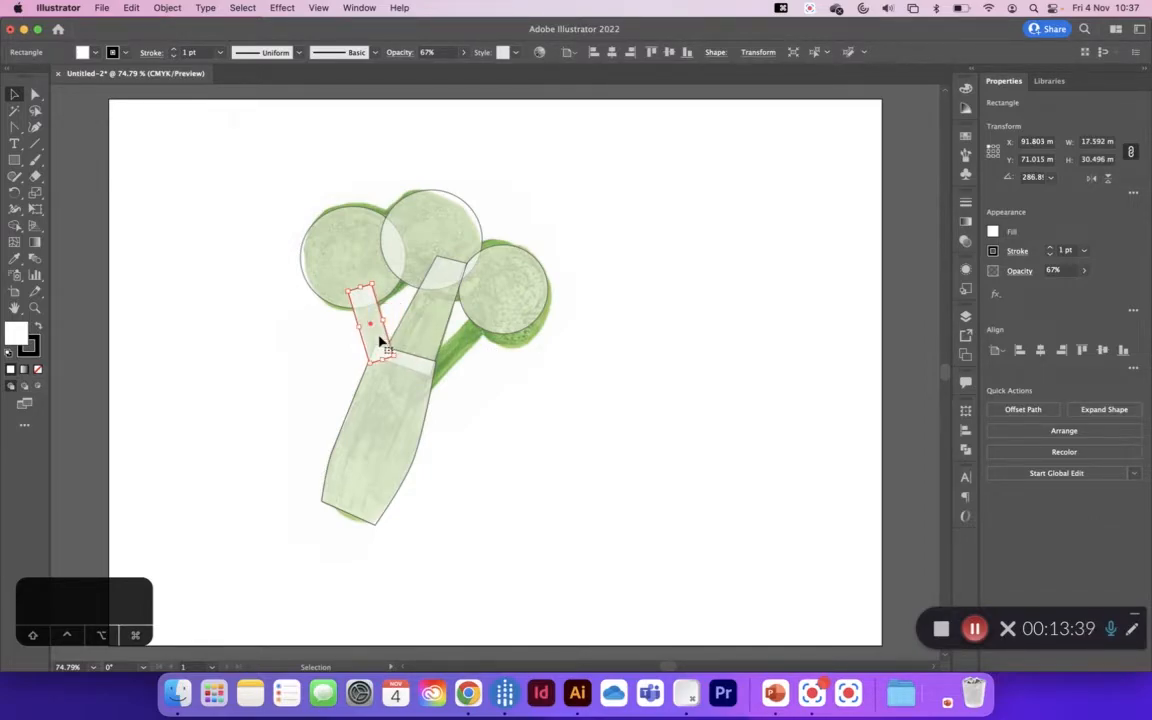
left_click_drag(378, 332, 407, 395)
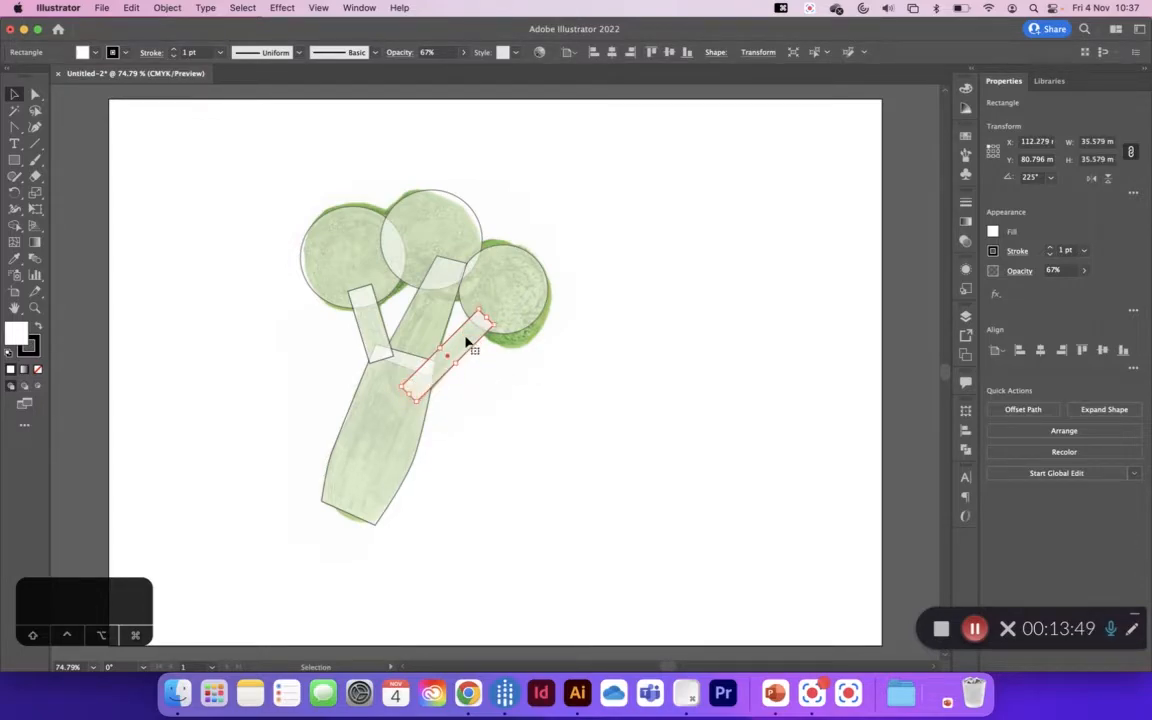
Step: Adjust the right floret circle to sit lower over its floret, and stretch the middle circle to about 39.7 mm high
left_click(533, 321)
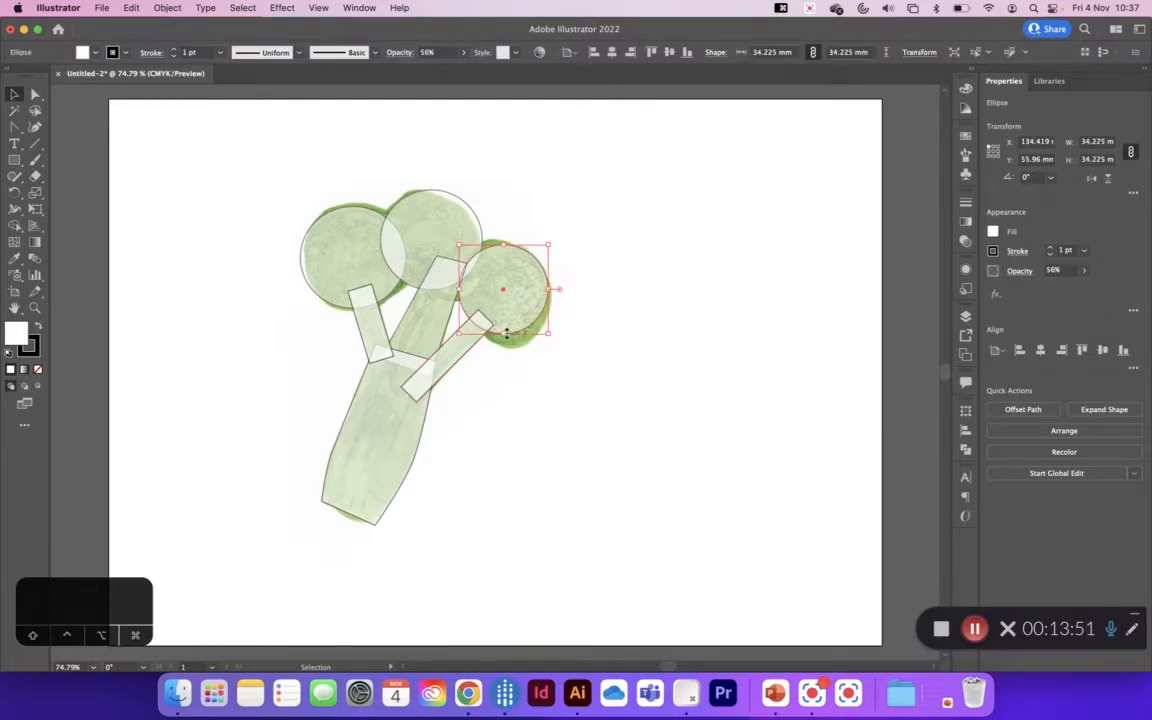
left_click_drag(503, 336, 462, 337)
left_click(445, 226)
left_click_drag(481, 288, 483, 293)
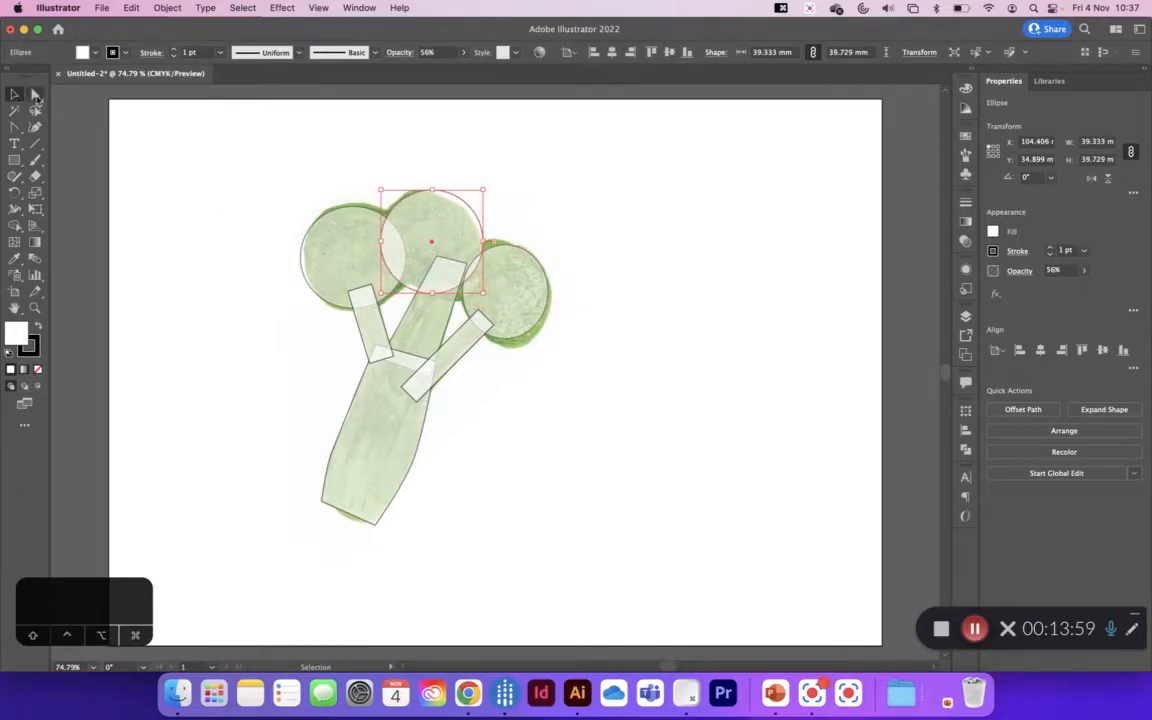
Step: Reshape the middle floret circle by moving its left, right and bottom anchor points and adjusting the bottom curve to follow the reference
left_click(36, 96)
left_click_drag(382, 245, 372, 243)
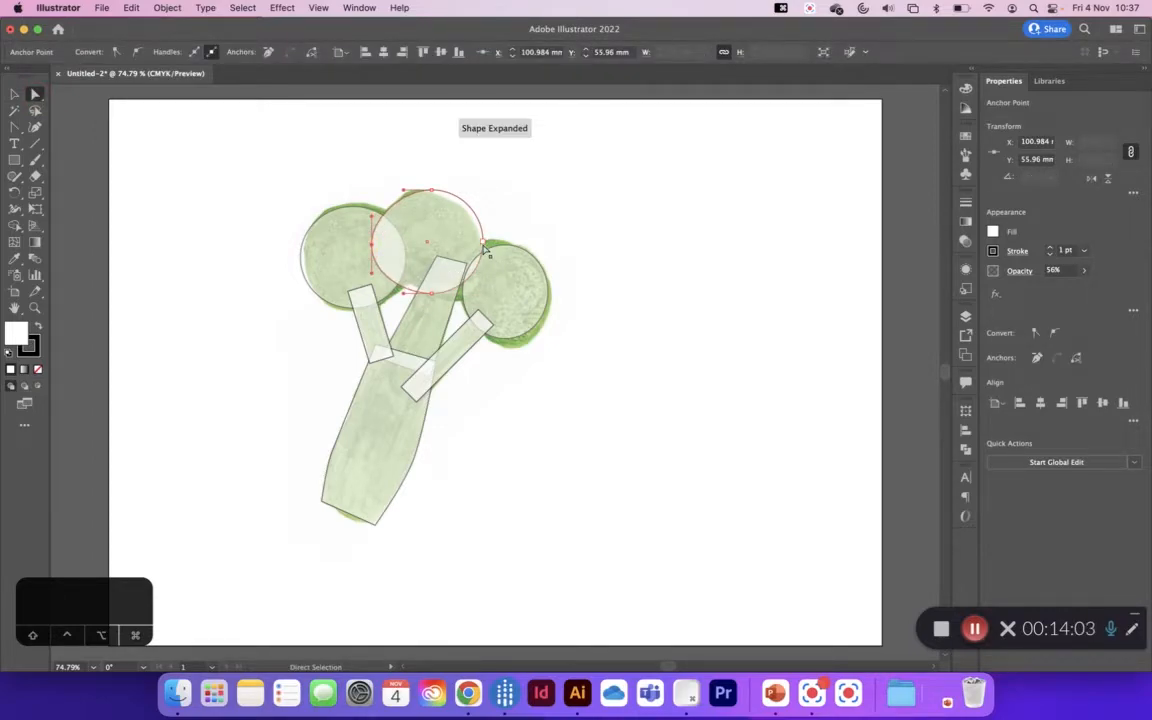
left_click(482, 251)
left_click(436, 293)
left_click_drag(434, 300, 459, 303)
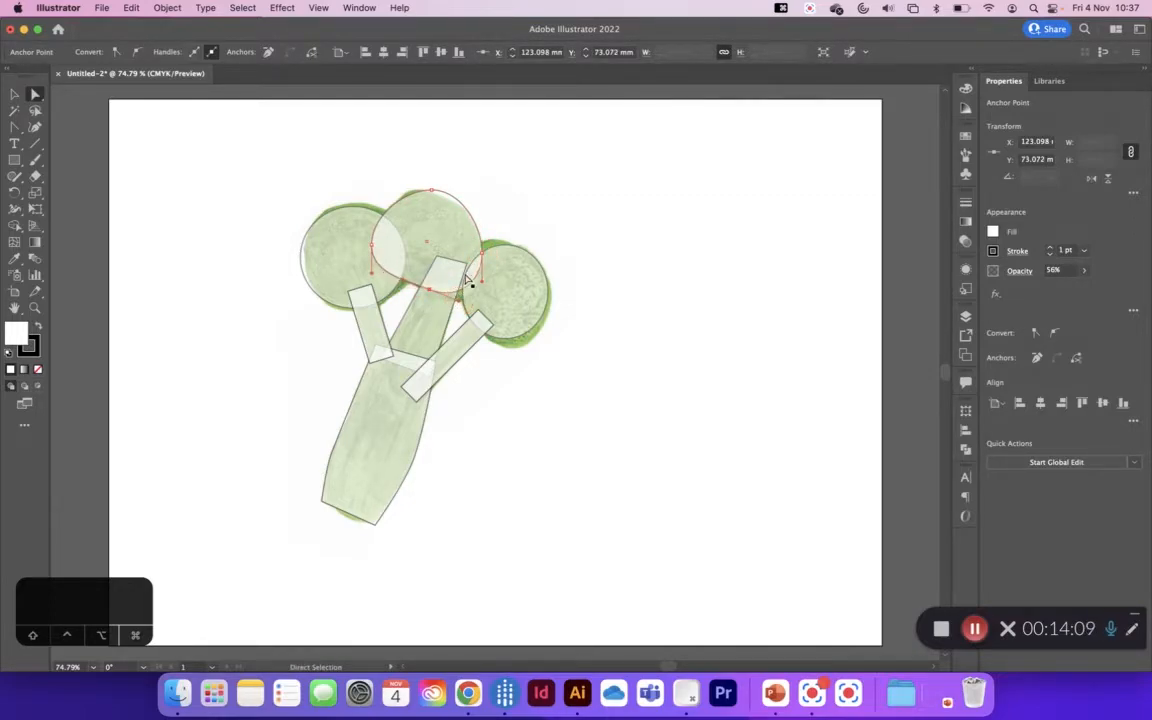
Step: Reshape the right floret circle by moving its left, bottom, right and top anchor points outward to match the reference floret
left_click(503, 288)
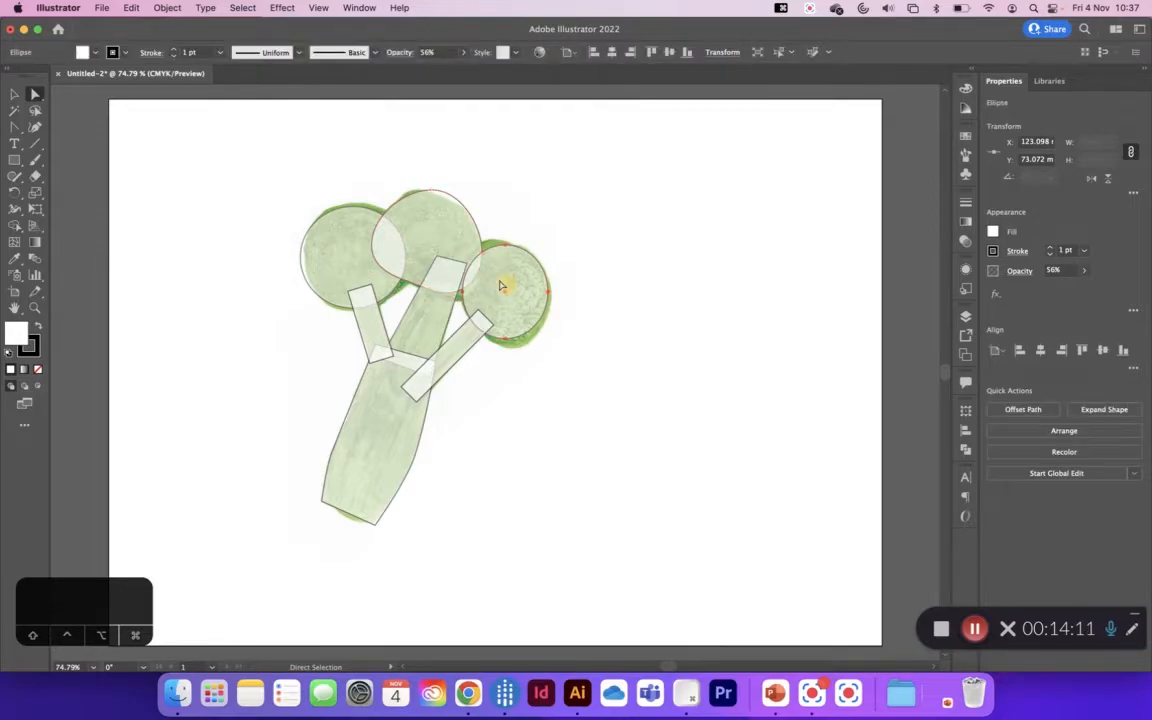
left_click_drag(463, 294, 461, 289)
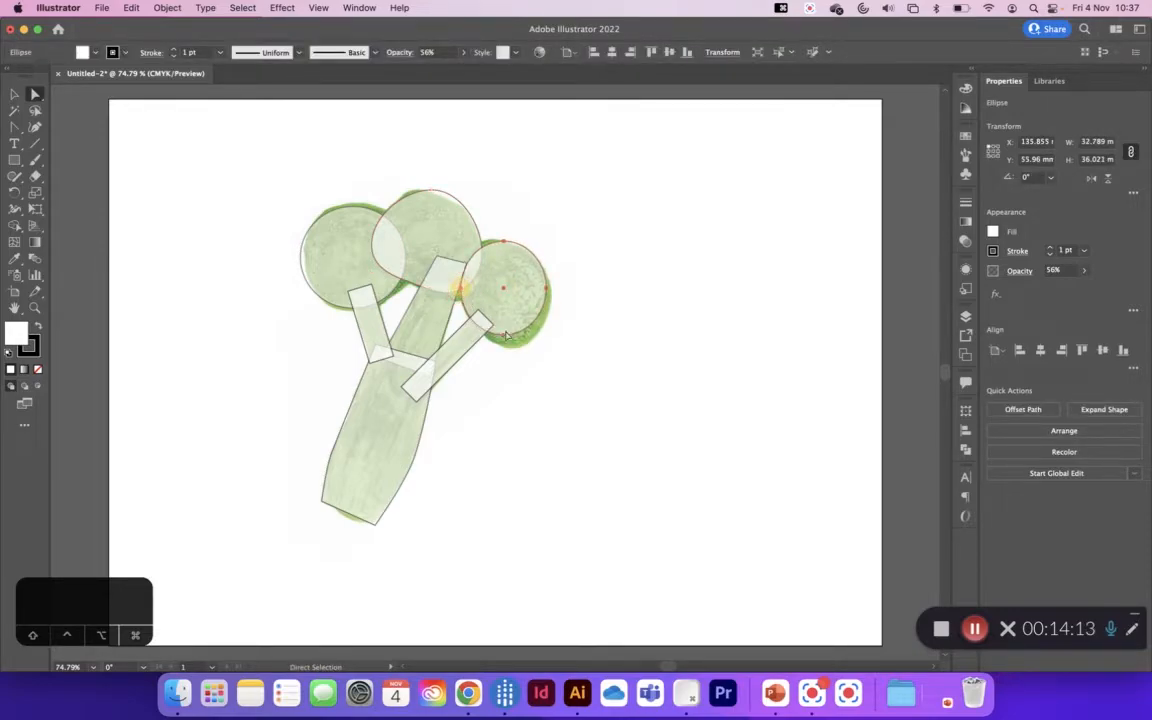
left_click(510, 341)
left_click_drag(509, 341, 511, 346)
left_click(547, 291)
left_click_drag(547, 291, 551, 297)
left_click_drag(505, 247, 497, 243)
left_click(14, 93)
left_click(779, 321)
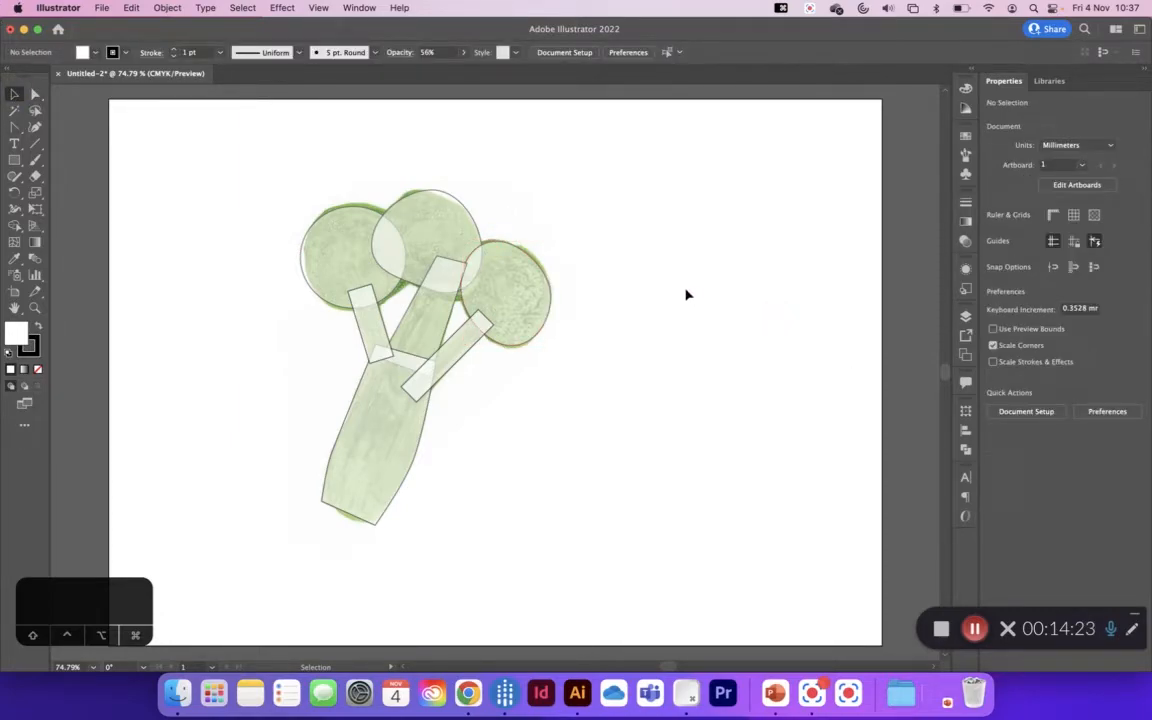
Step: Duplicate Layer 2 above the original, and lock and hide the duplicate layer
left_click(964, 318)
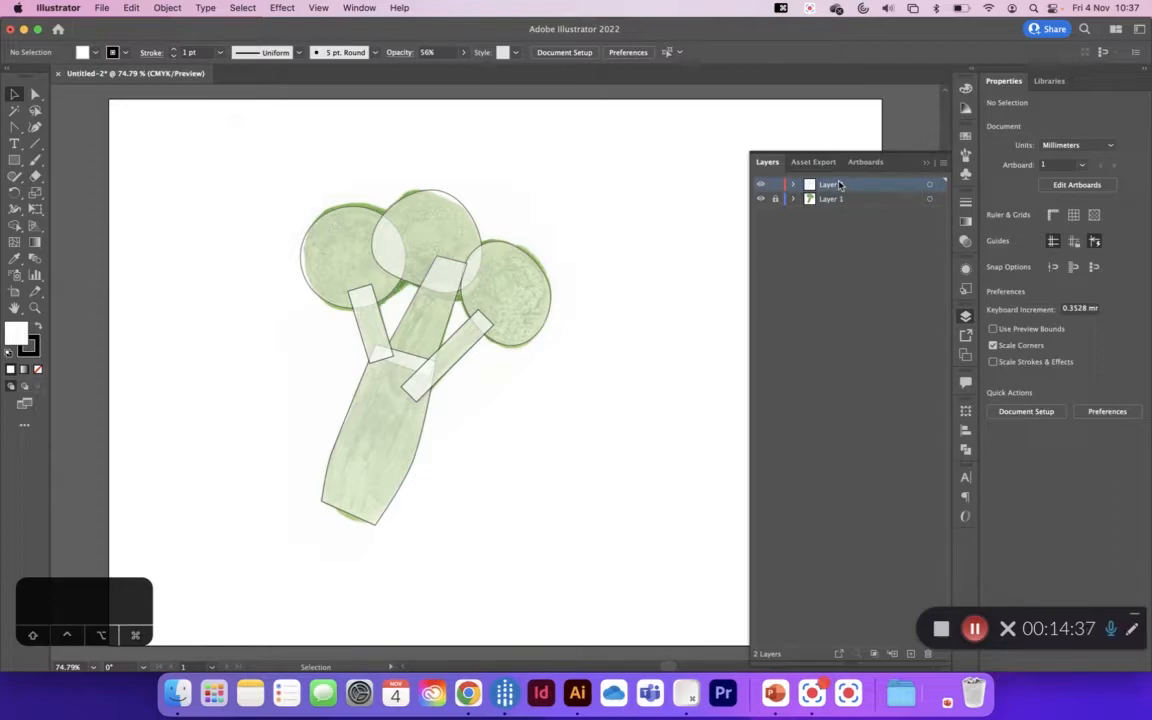
left_click_drag(838, 188, 837, 182)
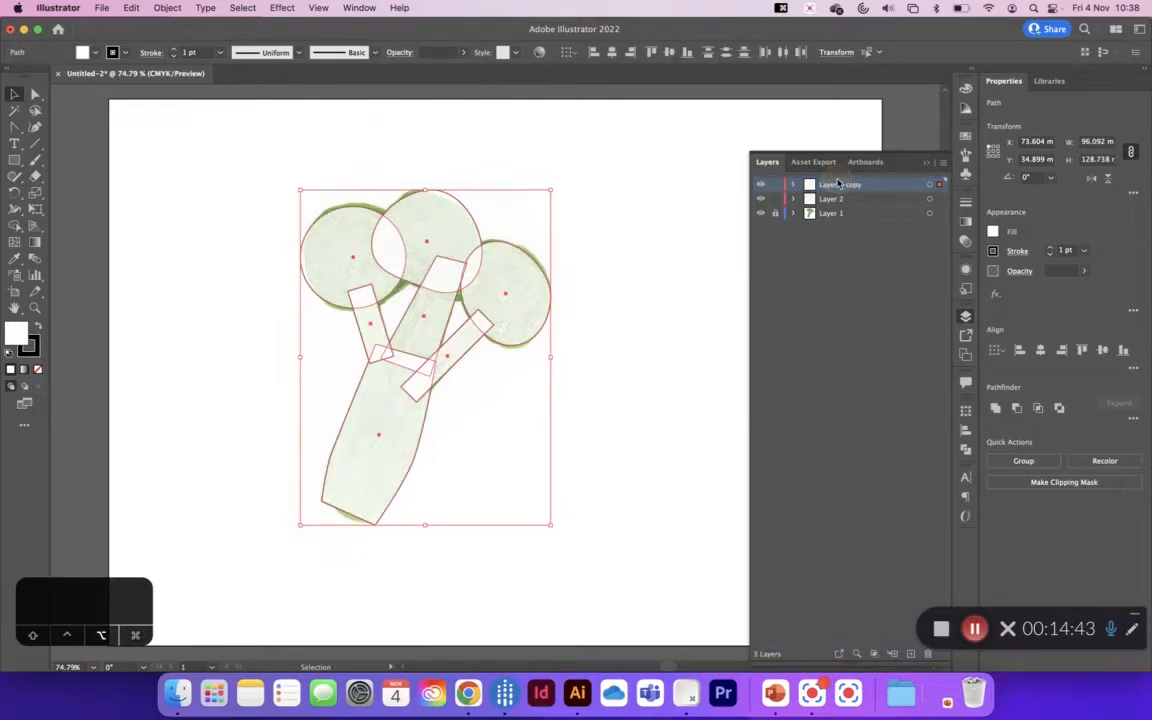
left_click(760, 184)
left_click(760, 185)
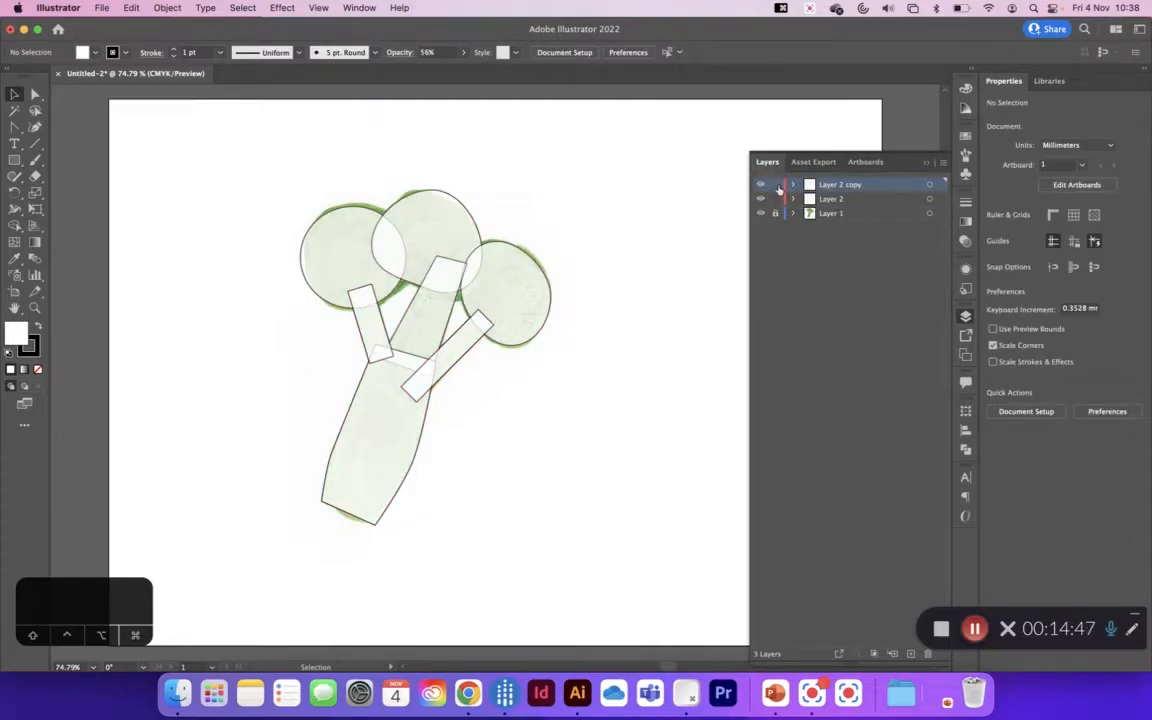
left_click(760, 185)
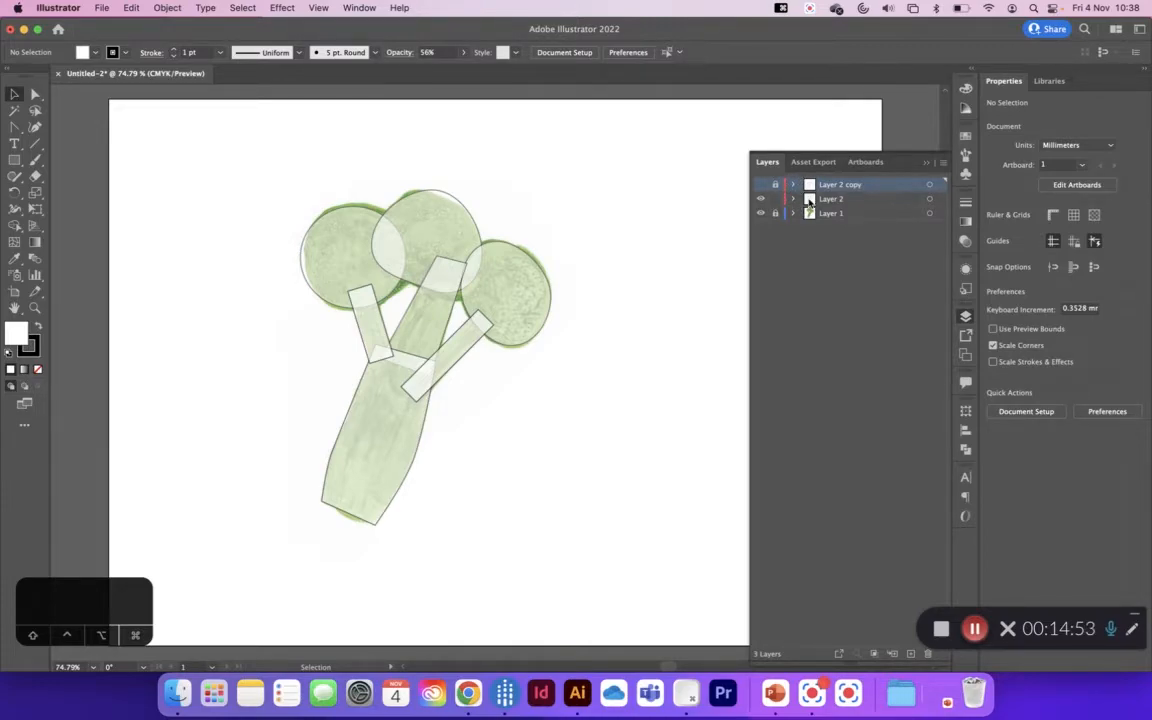
Step: Rename the duplicated layer as Shapes Copy
left_click(836, 200)
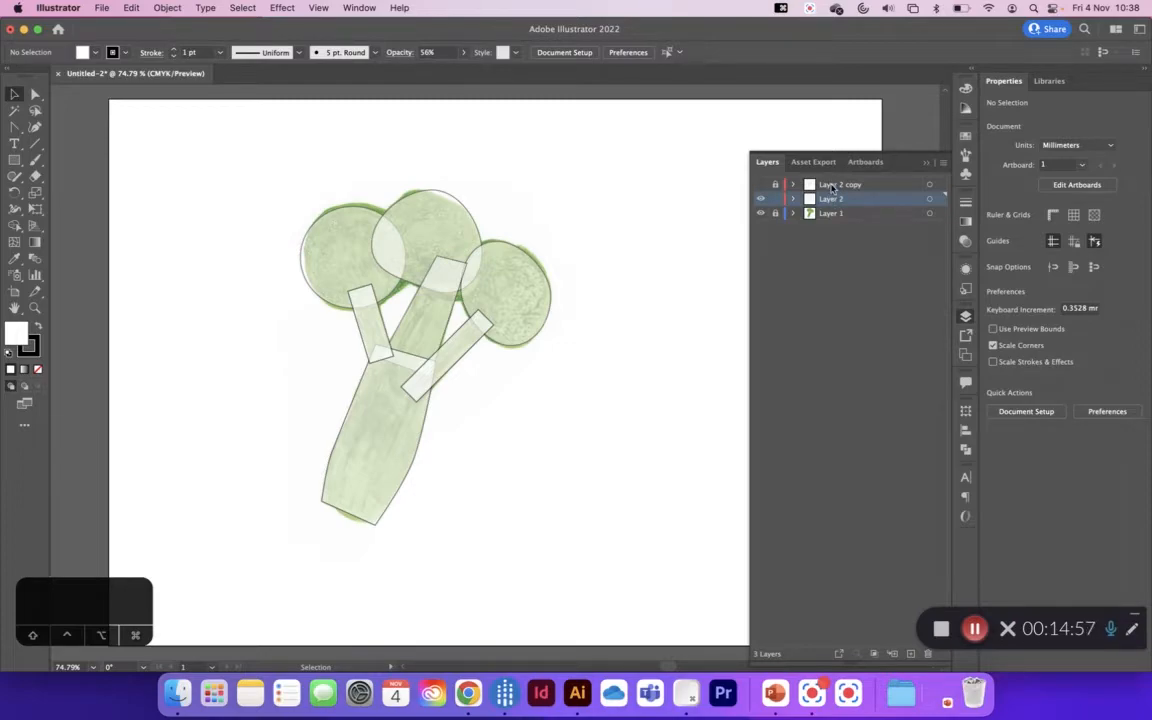
double_click(831, 186)
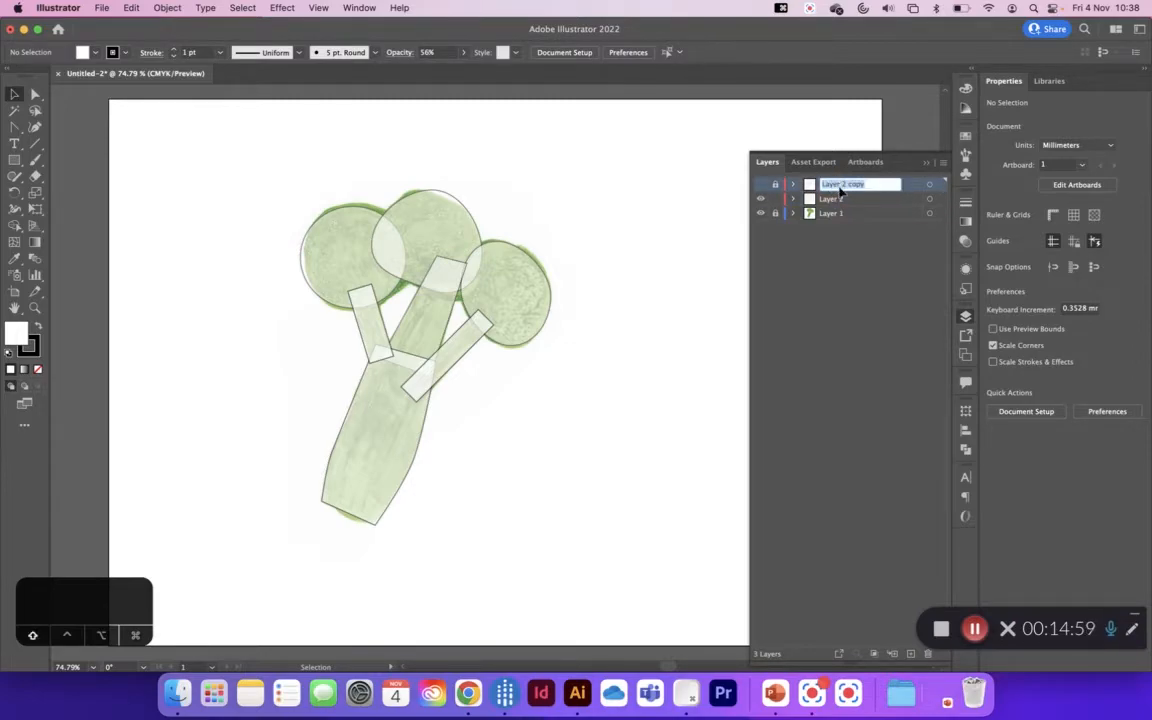
type("Shap")
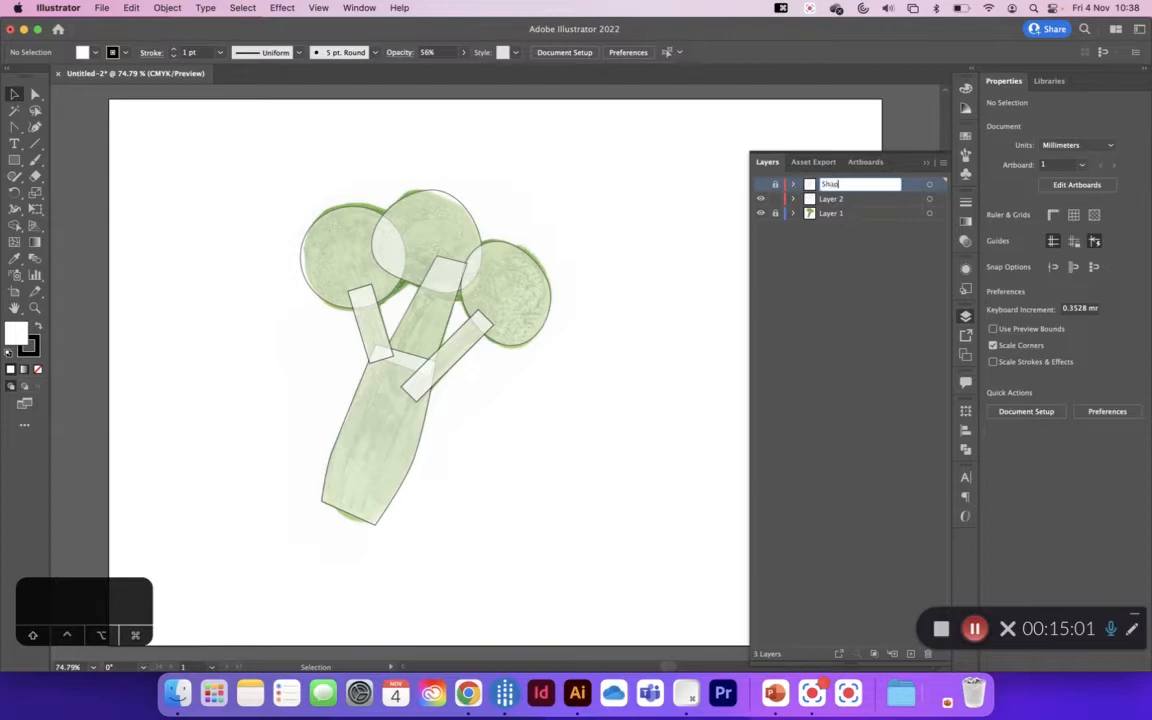
type("es Copy")
left_click(855, 199)
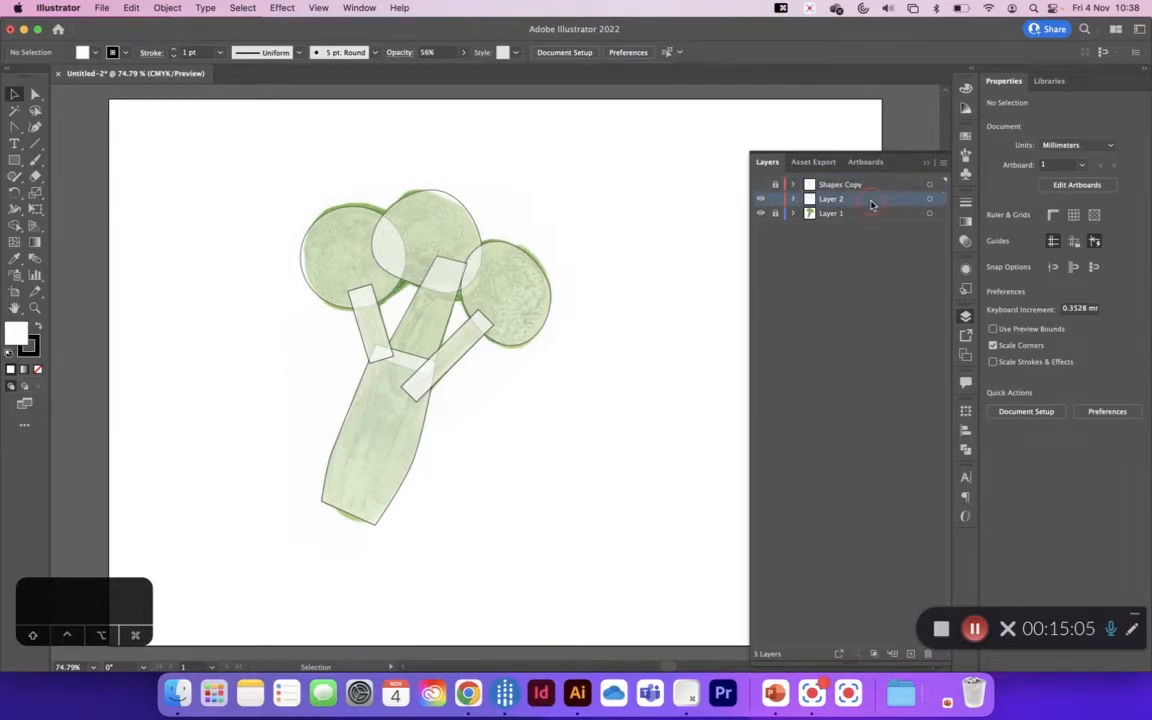
Step: Rename Layer 2 as Shapes and Layer 1 as Sketch
double_click(841, 199)
type("Shape")
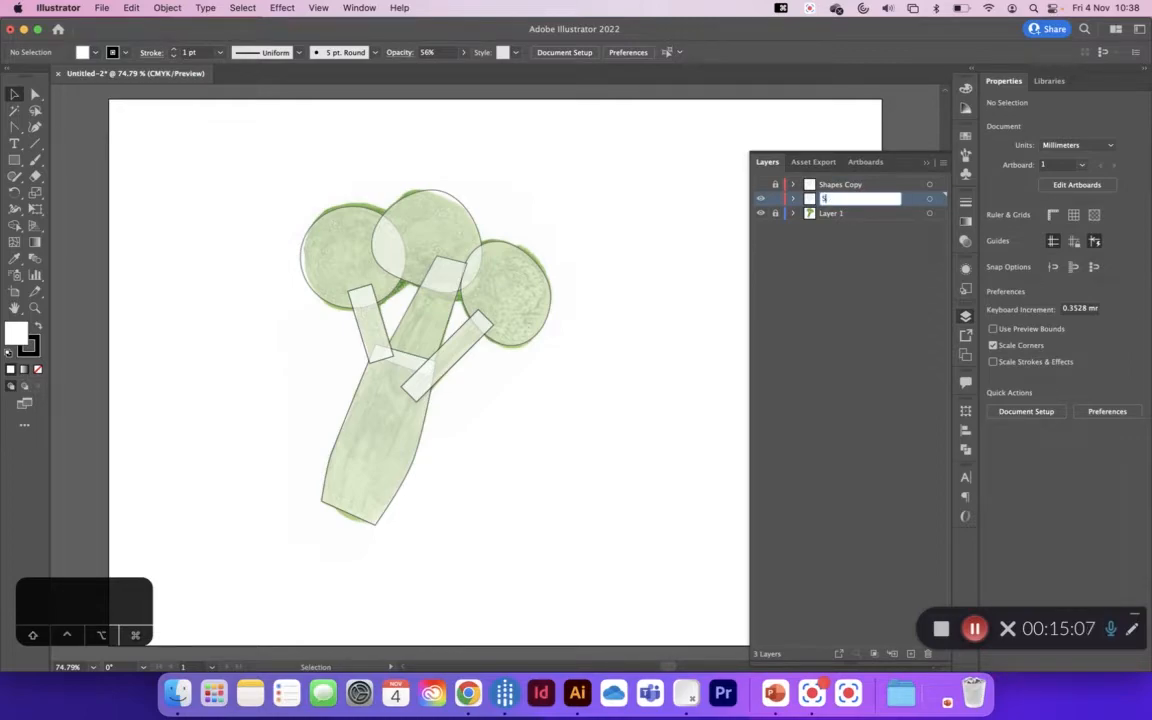
left_click(839, 215)
double_click(839, 215)
type("Sketch")
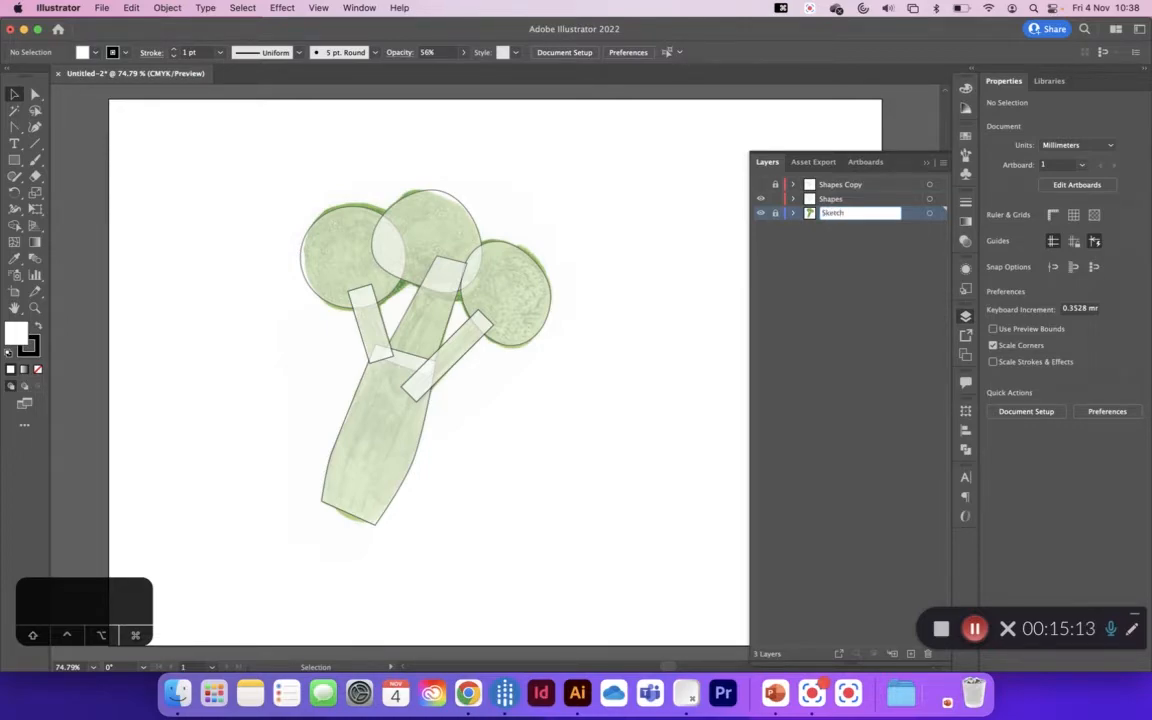
key("Return")
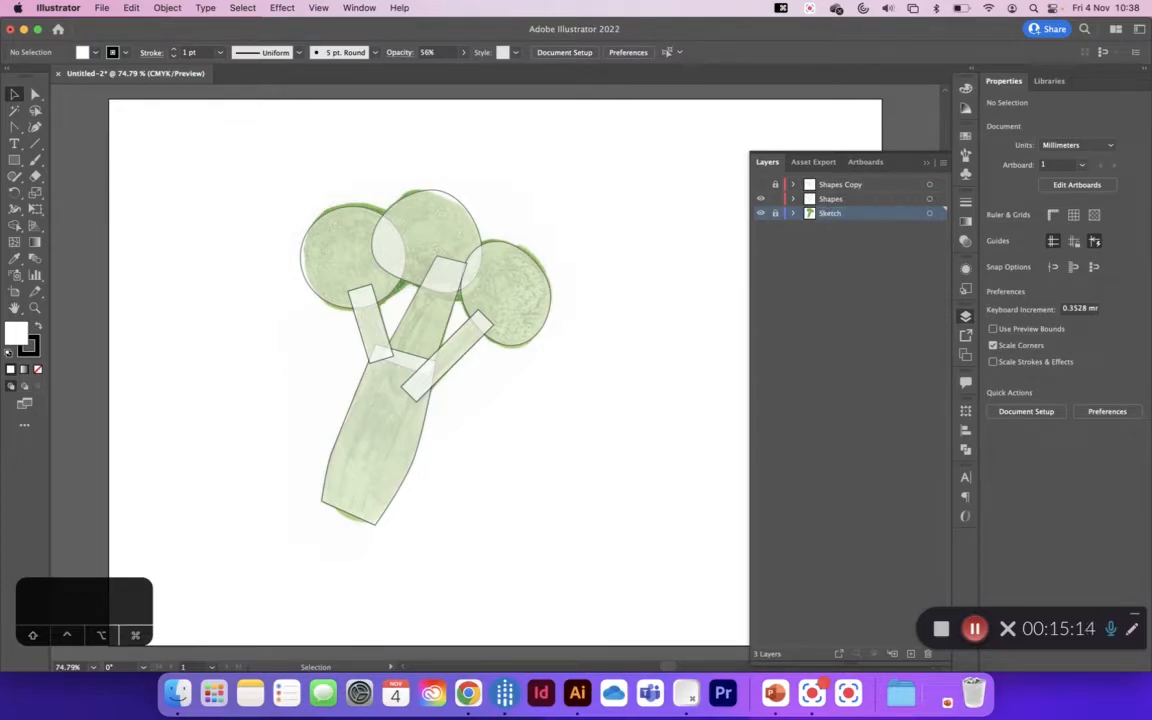
double_click(831, 199)
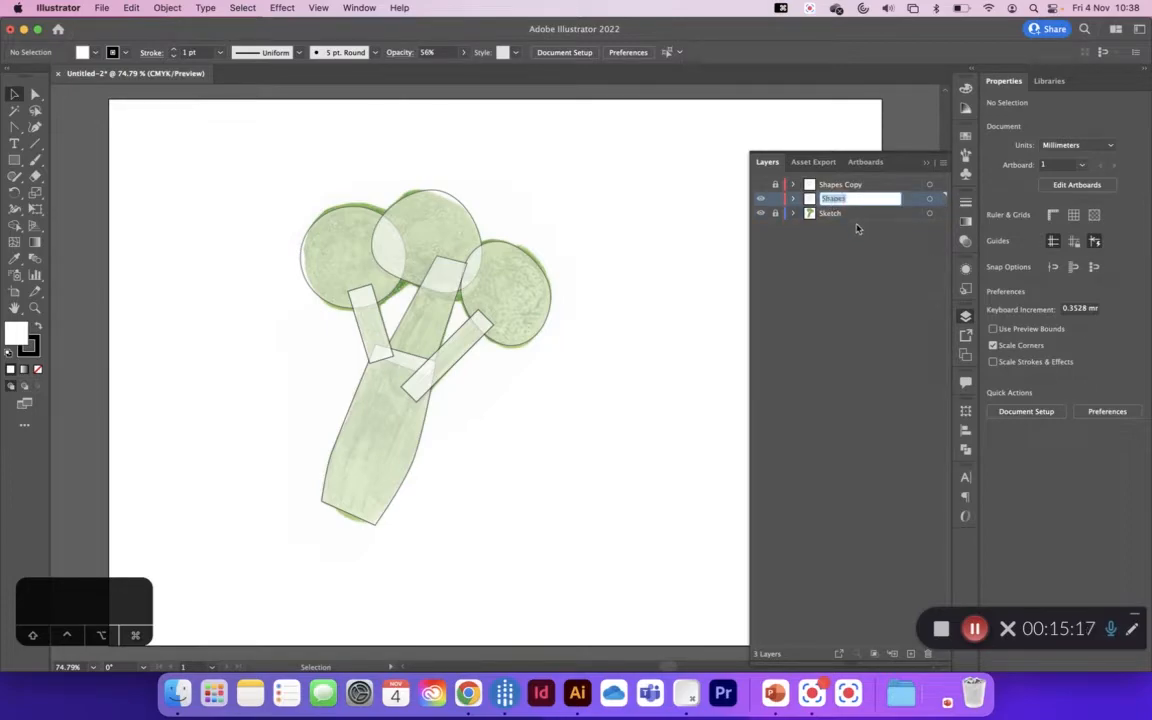
left_click(856, 229)
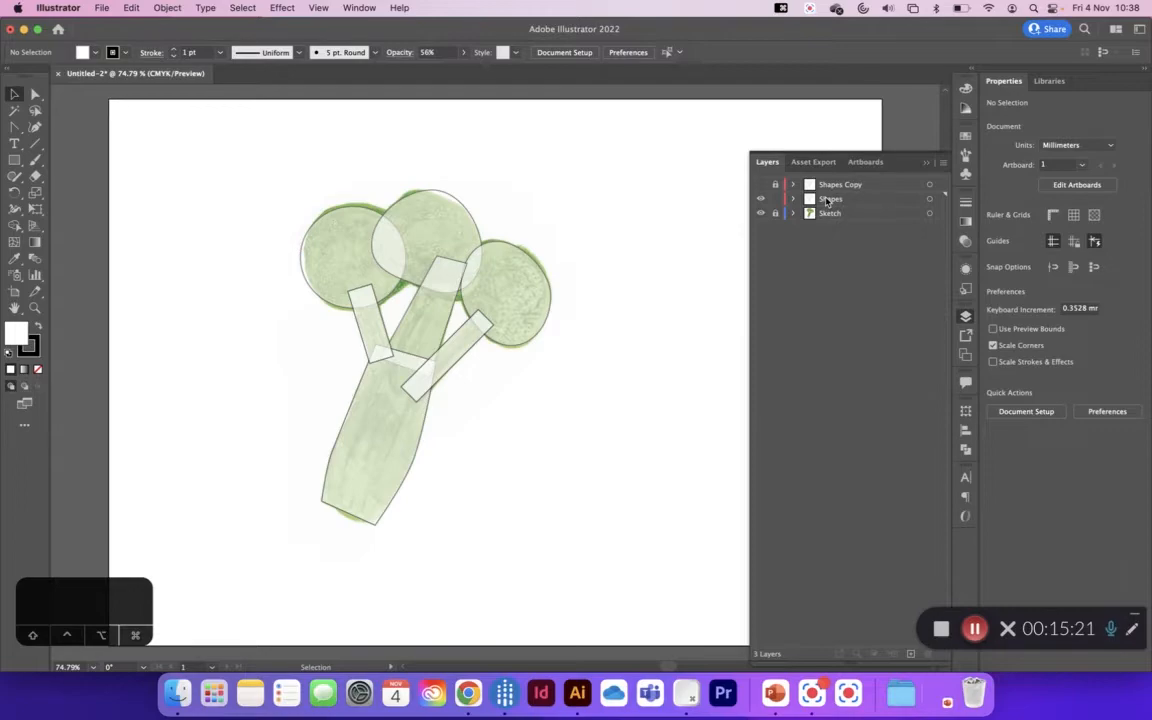
Step: Merge all the overlapping florets, branches and stem on the Shapes layer into one broccoli outline with the Shape Builder tool
left_click(826, 201)
left_click(760, 199)
left_click(761, 200)
left_click(761, 200)
left_click(761, 200)
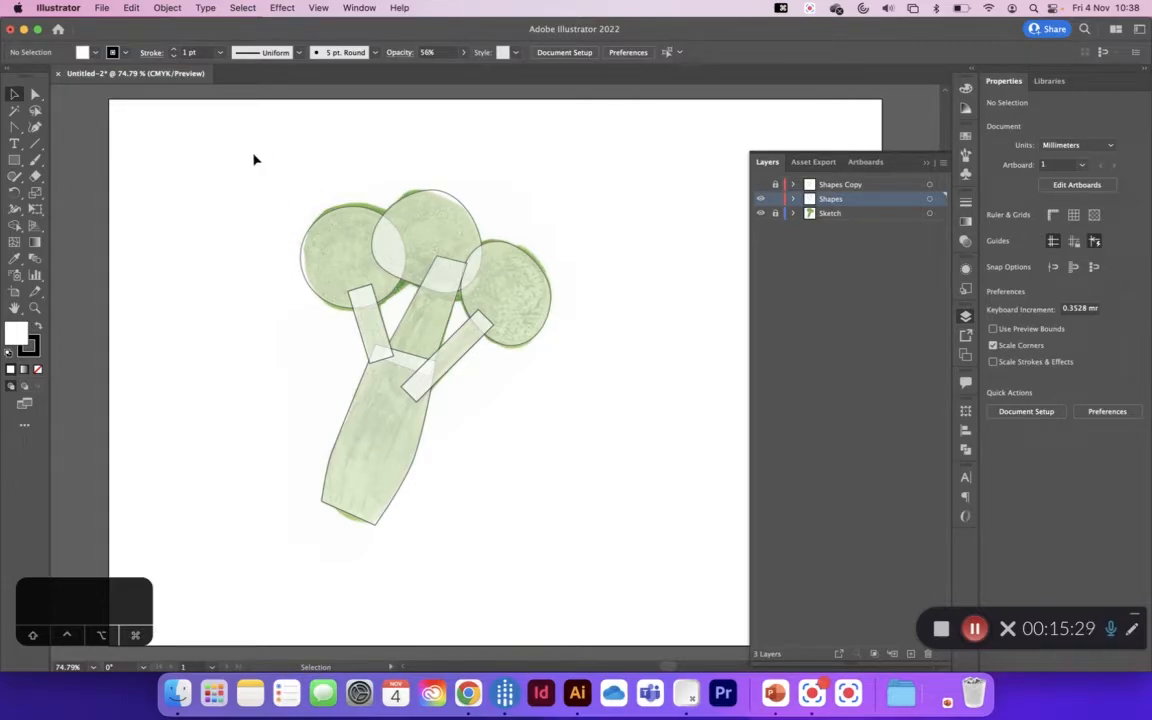
left_click_drag(253, 160, 602, 559)
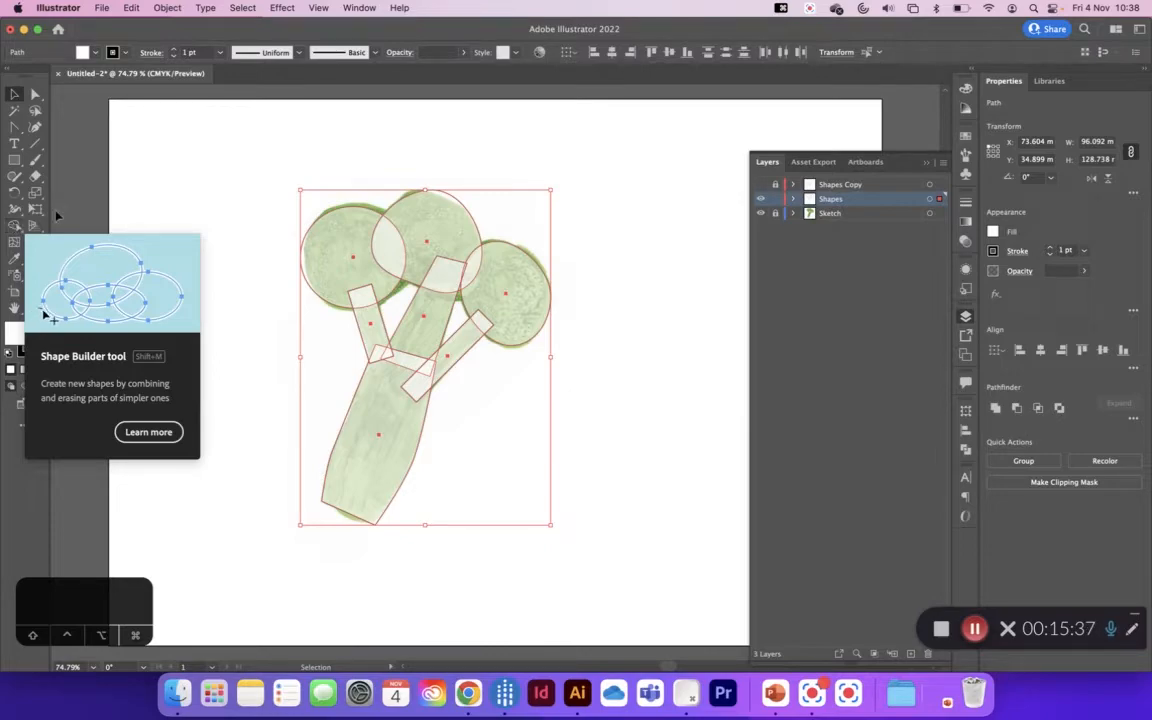
left_click(16, 227)
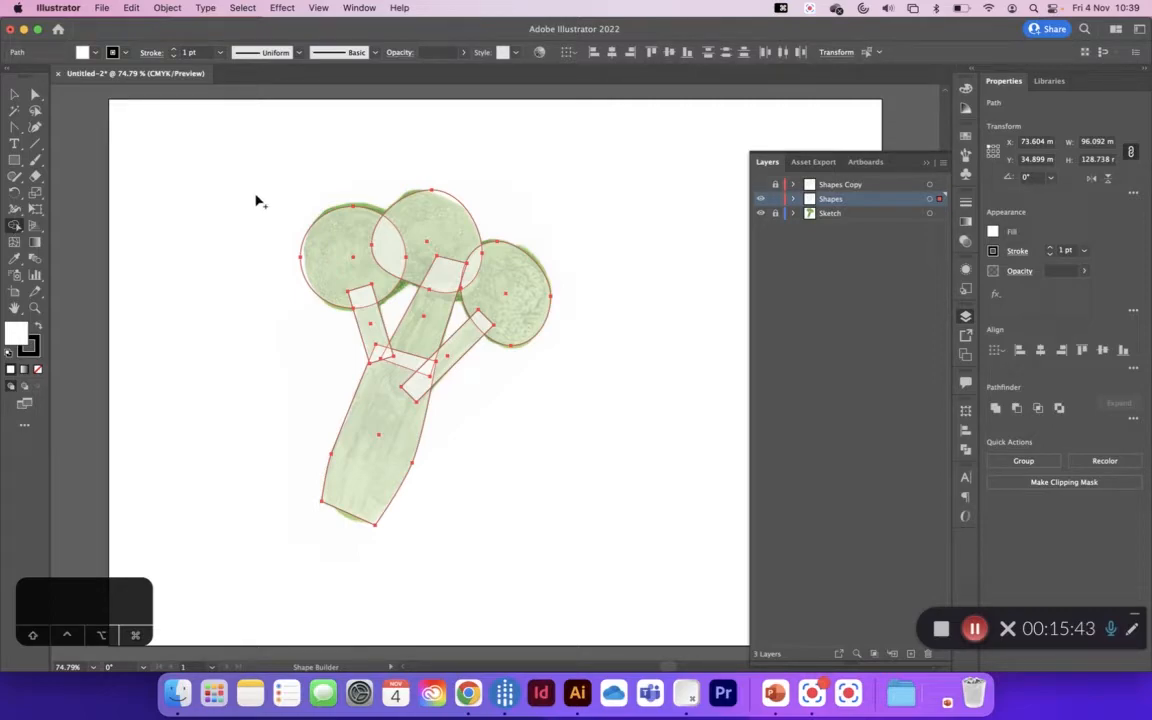
mouse_move(249, 207)
left_mouse_down()
mouse_move(281, 233)
mouse_move(399, 231)
mouse_move(486, 275)
mouse_move(491, 309)
mouse_move(431, 376)
mouse_move(388, 340)
mouse_move(392, 325)
mouse_move(400, 320)
mouse_move(397, 375)
left_mouse_up()
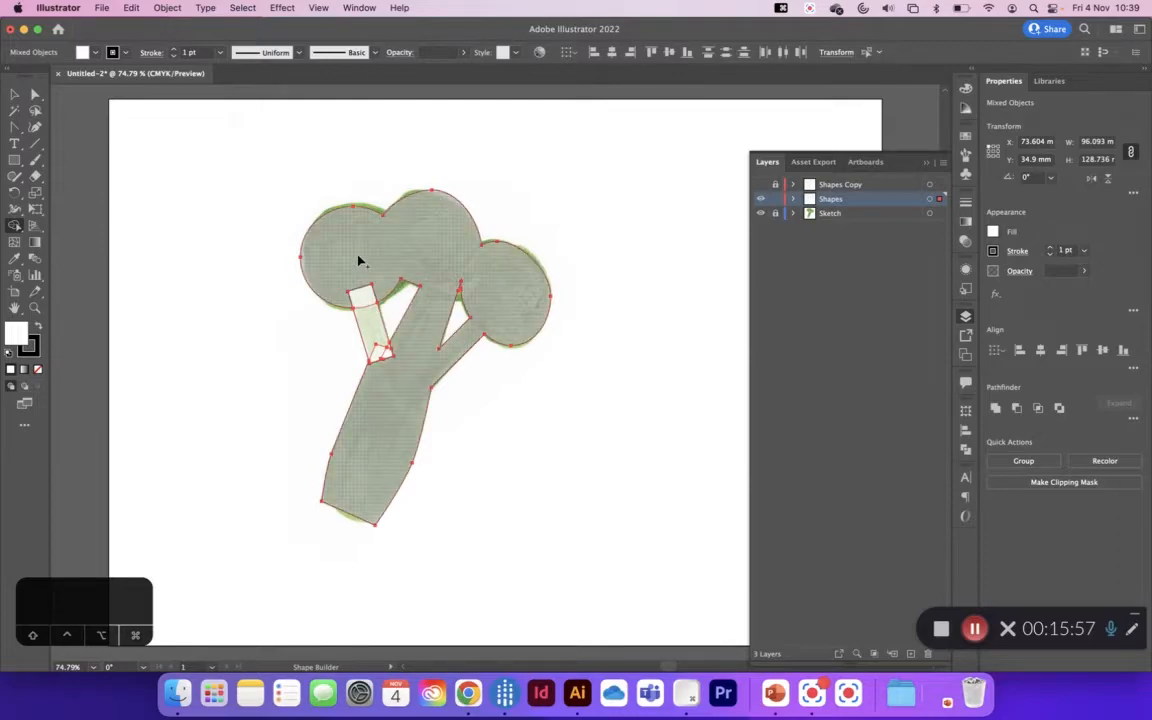
left_click_drag(355, 263, 388, 354)
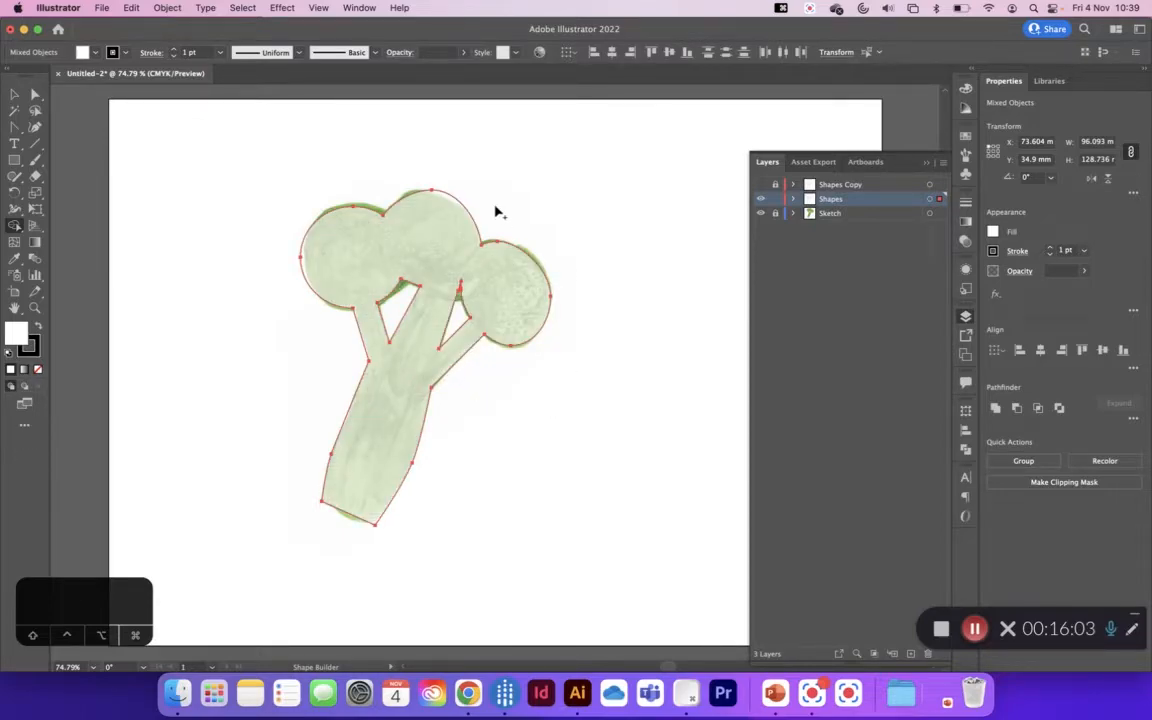
Step: Select the merged broccoli shape and remove its stroke
left_click(15, 95)
left_click(376, 210)
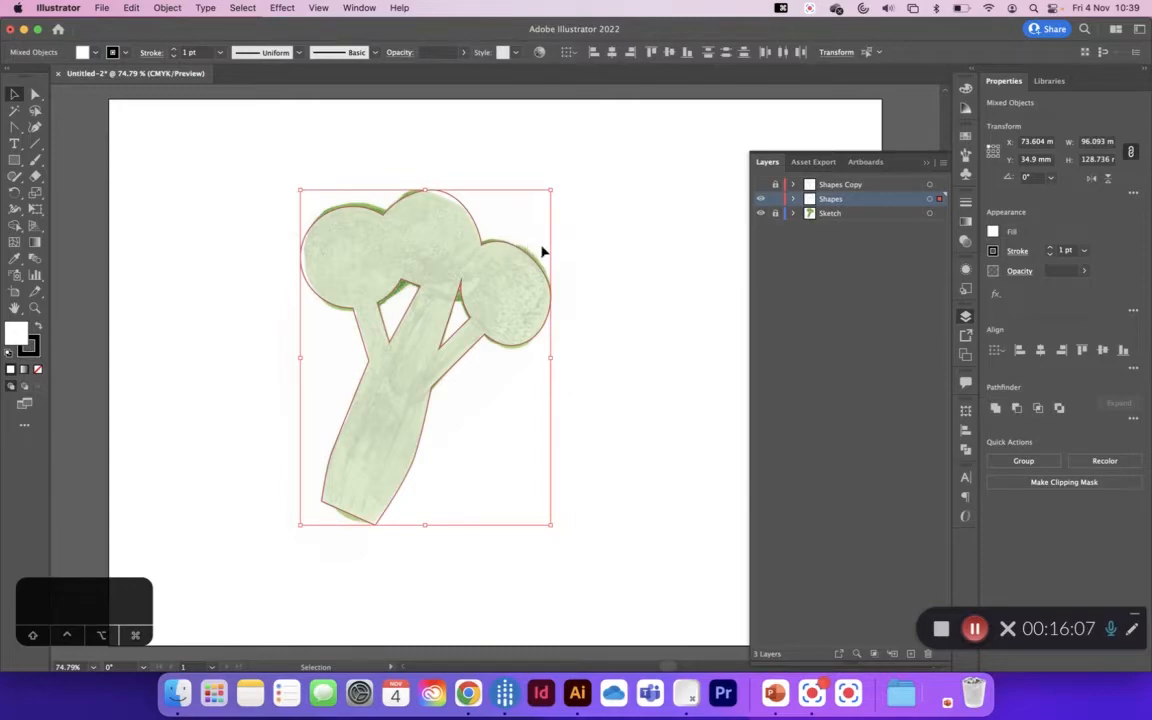
left_click(270, 175)
left_click(349, 242)
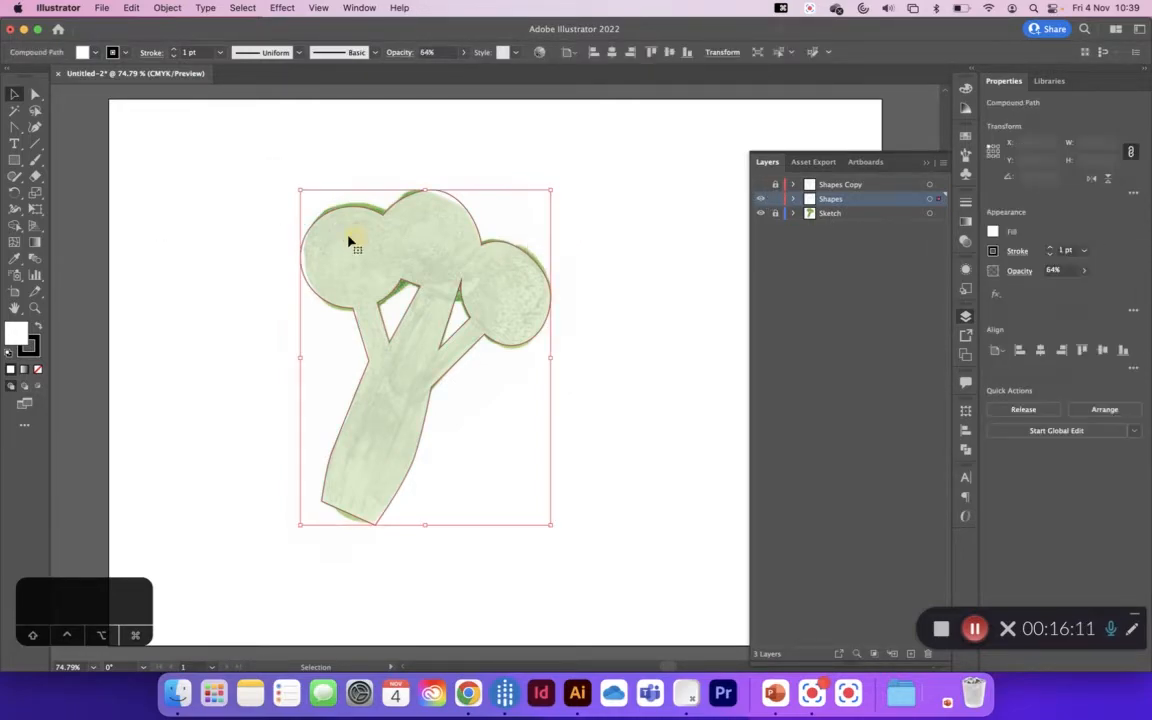
left_click(1050, 254)
left_click(1050, 254)
left_click(1050, 254)
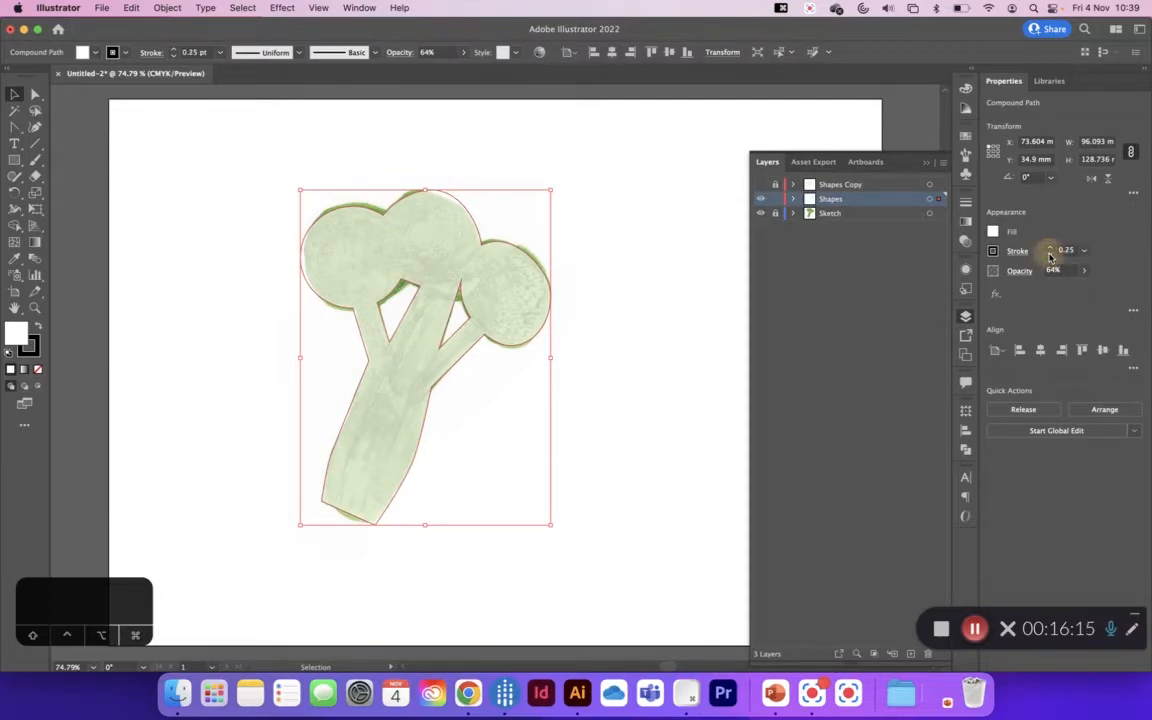
left_click(1050, 254)
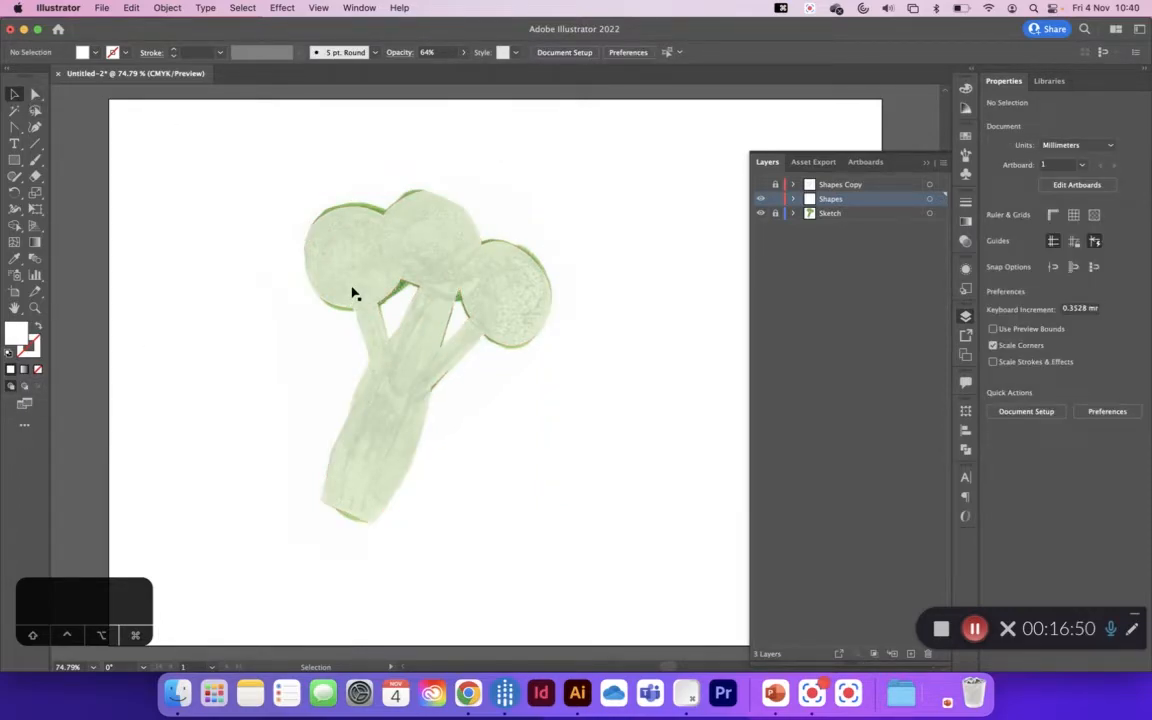
Step: Fill the merged broccoli shape with a medium green and set its opacity to 100%
left_click(423, 264)
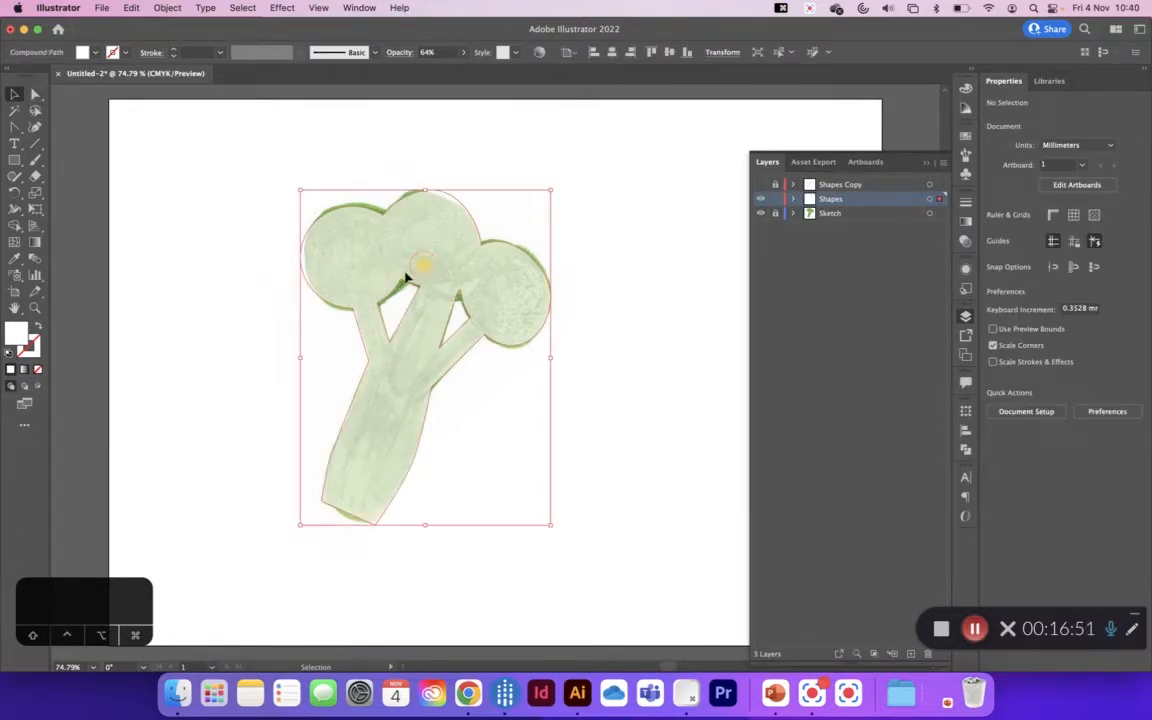
double_click(18, 334)
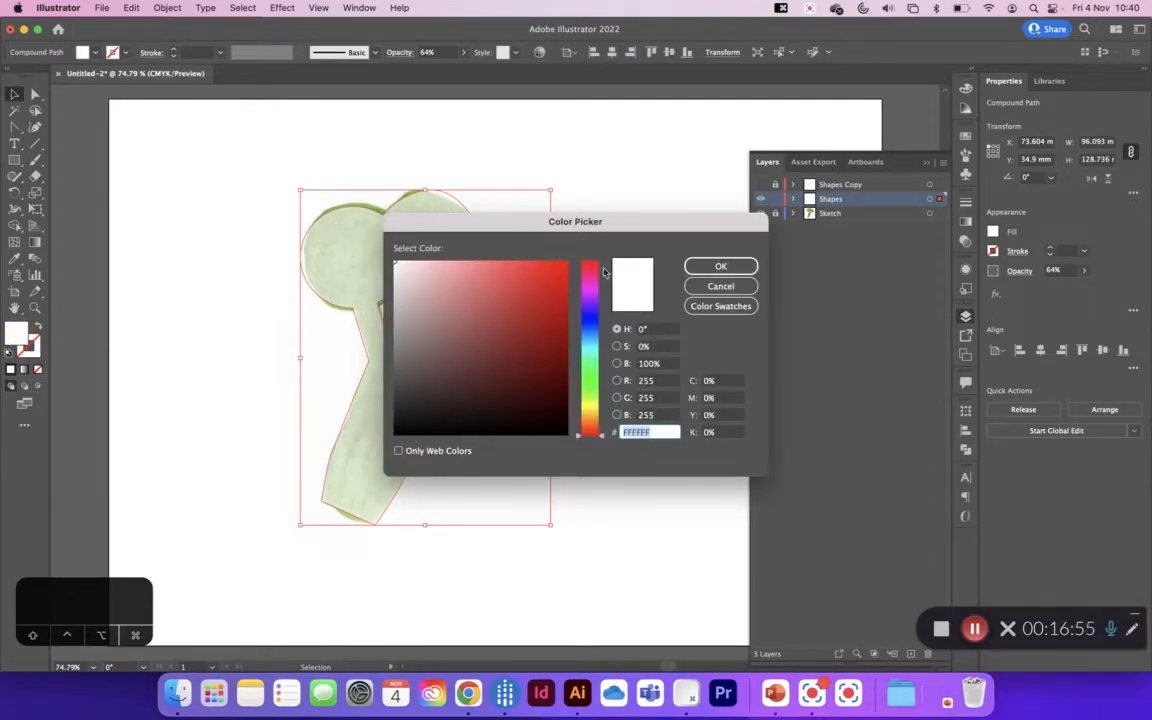
left_click_drag(597, 393, 548, 345)
left_click(722, 266)
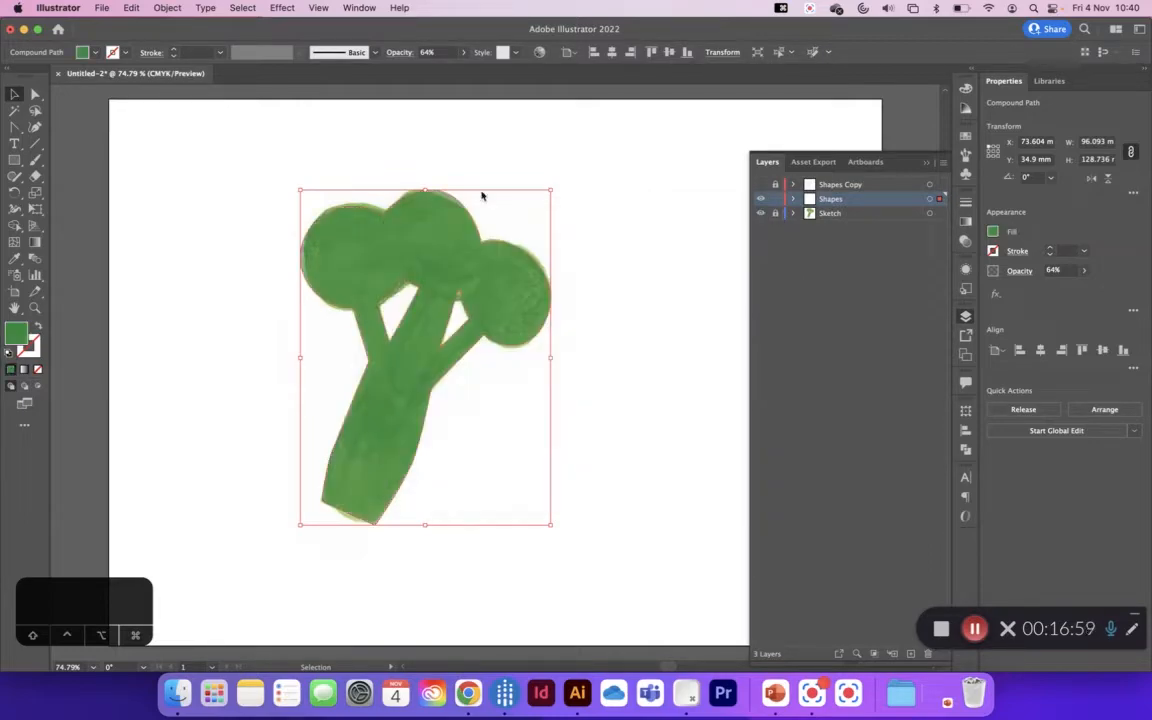
left_click(1083, 270)
left_click_drag(1066, 289, 1100, 292)
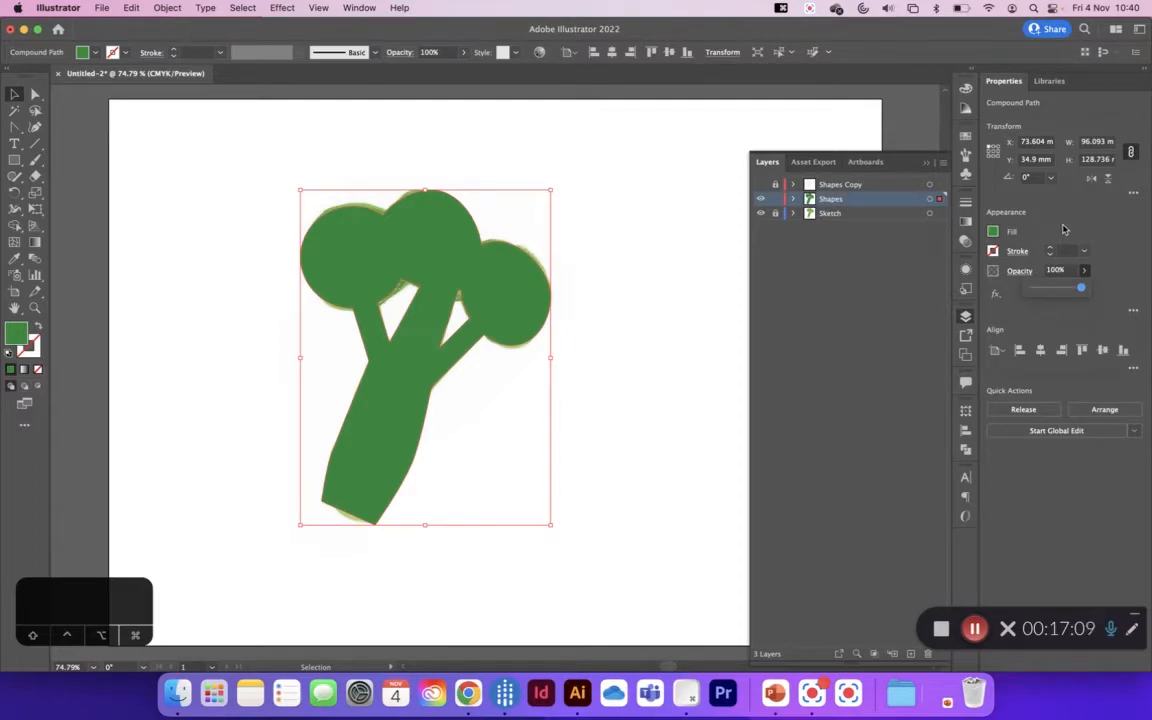
Step: Hide the Sketch layer and deselect the broccoli shape
left_click(830, 213)
left_click(760, 213)
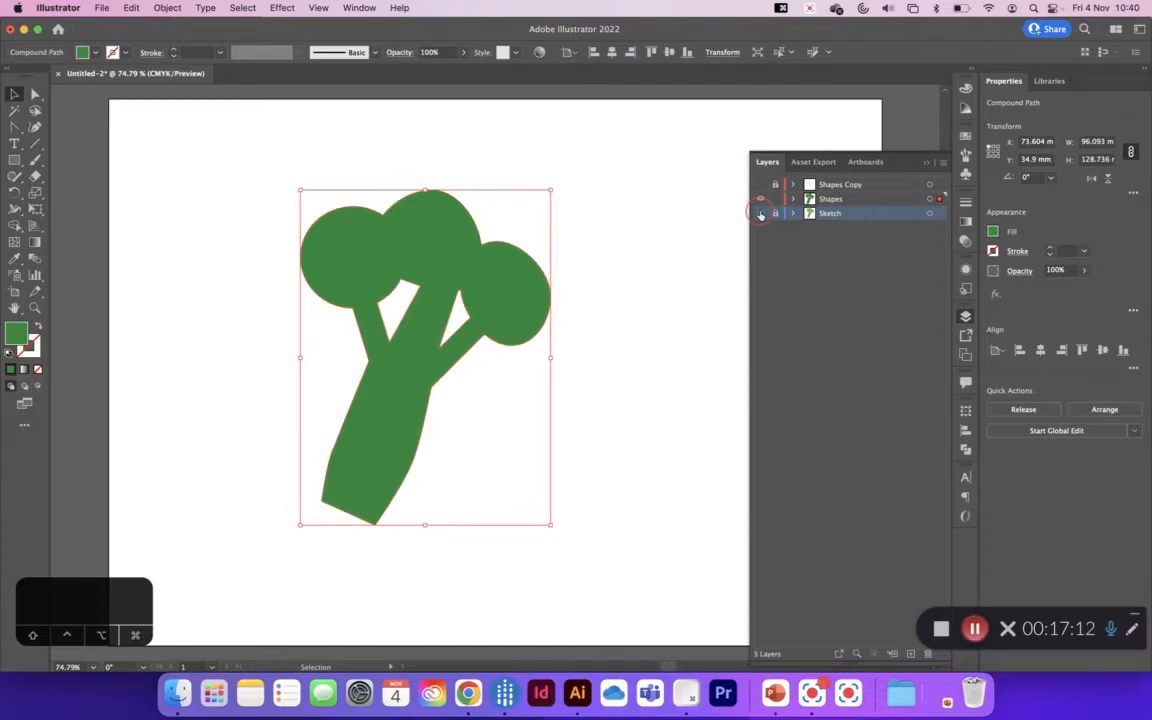
left_click(630, 242)
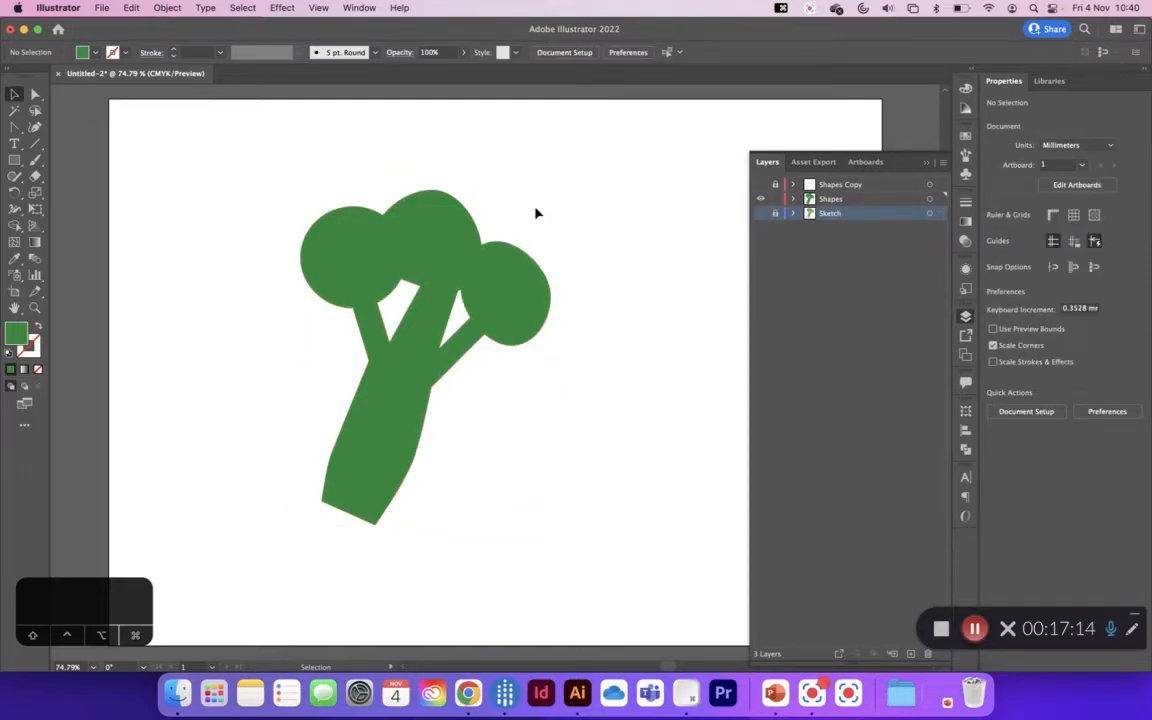
Step: Show and unlock the Shapes Copy layer, and lock the Shapes layer
left_click(760, 186)
left_click(760, 186)
left_click(760, 186)
left_click(776, 187)
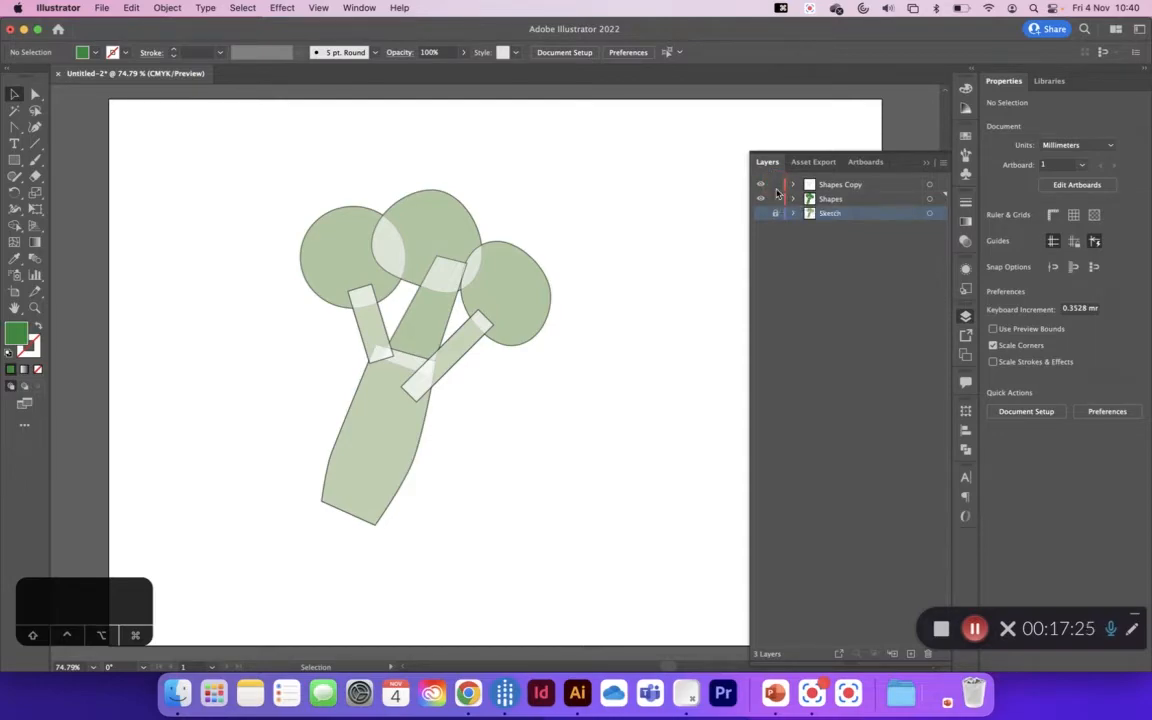
left_click(776, 199)
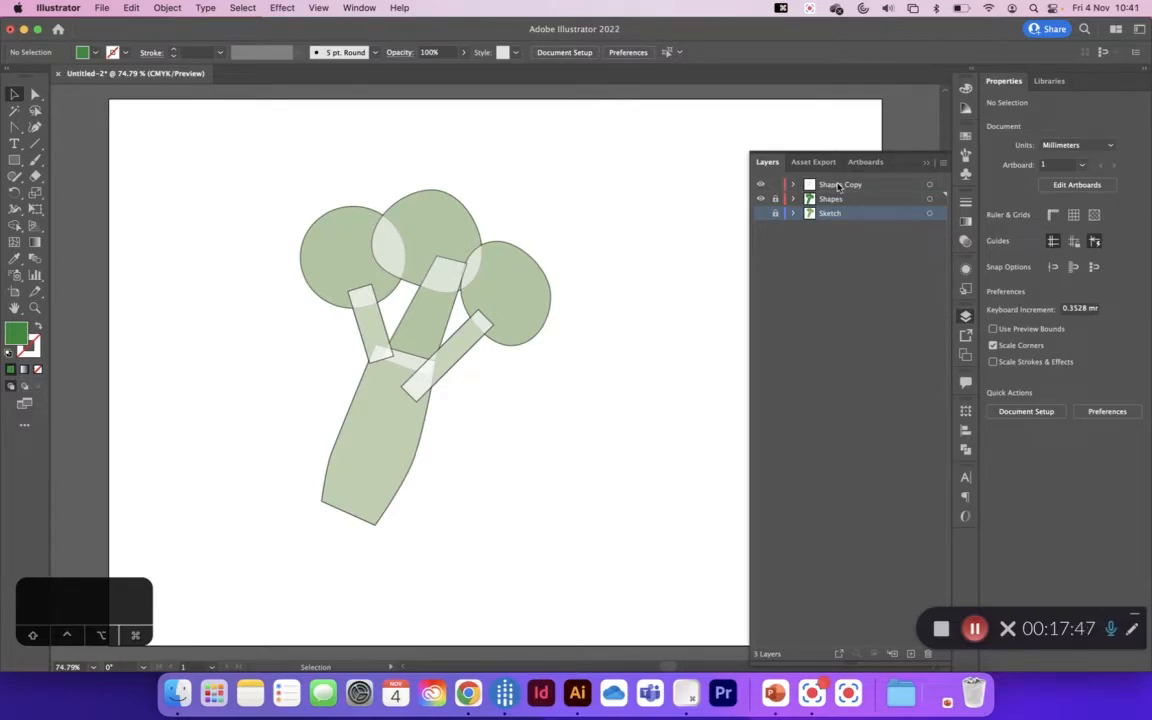
Step: Duplicate the Shapes Copy layer, and lock and hide the new duplicate
left_click(840, 185)
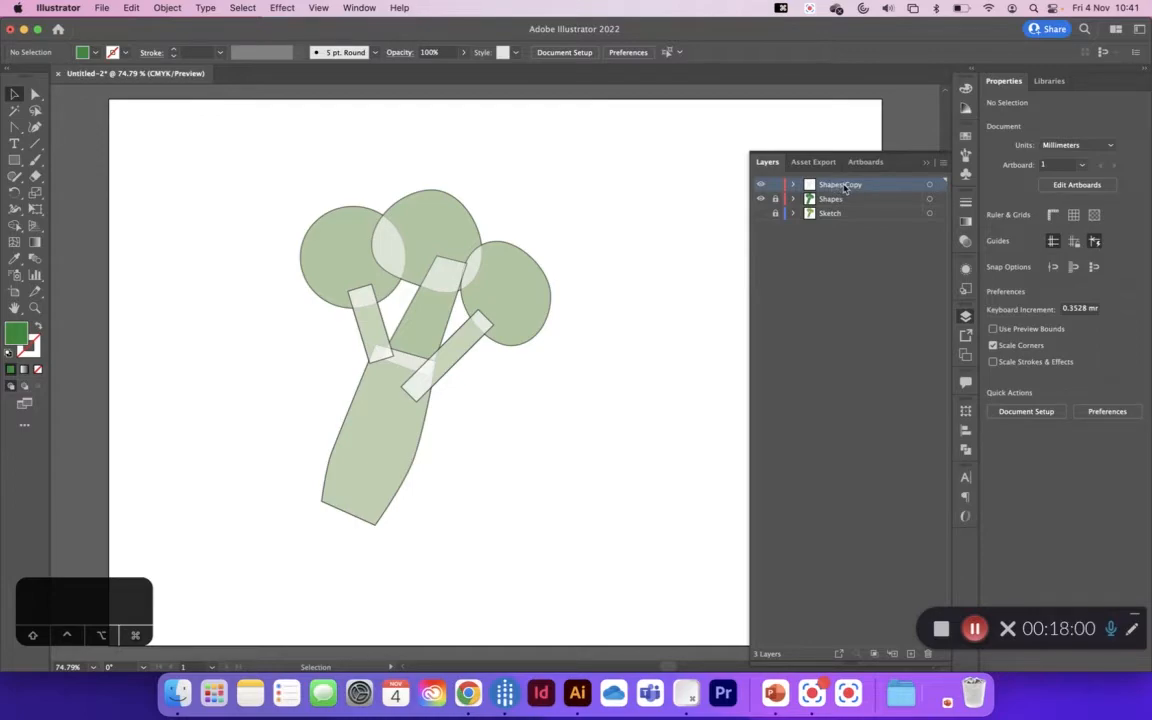
left_click_drag(844, 189, 841, 180)
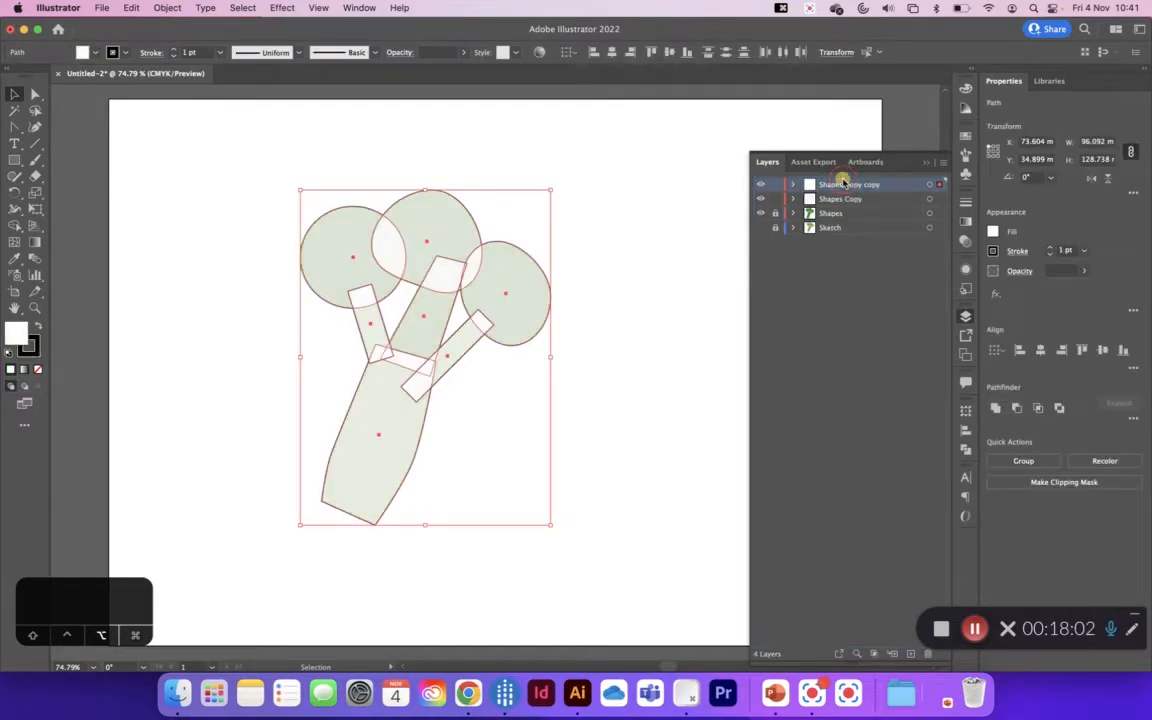
left_click(776, 185)
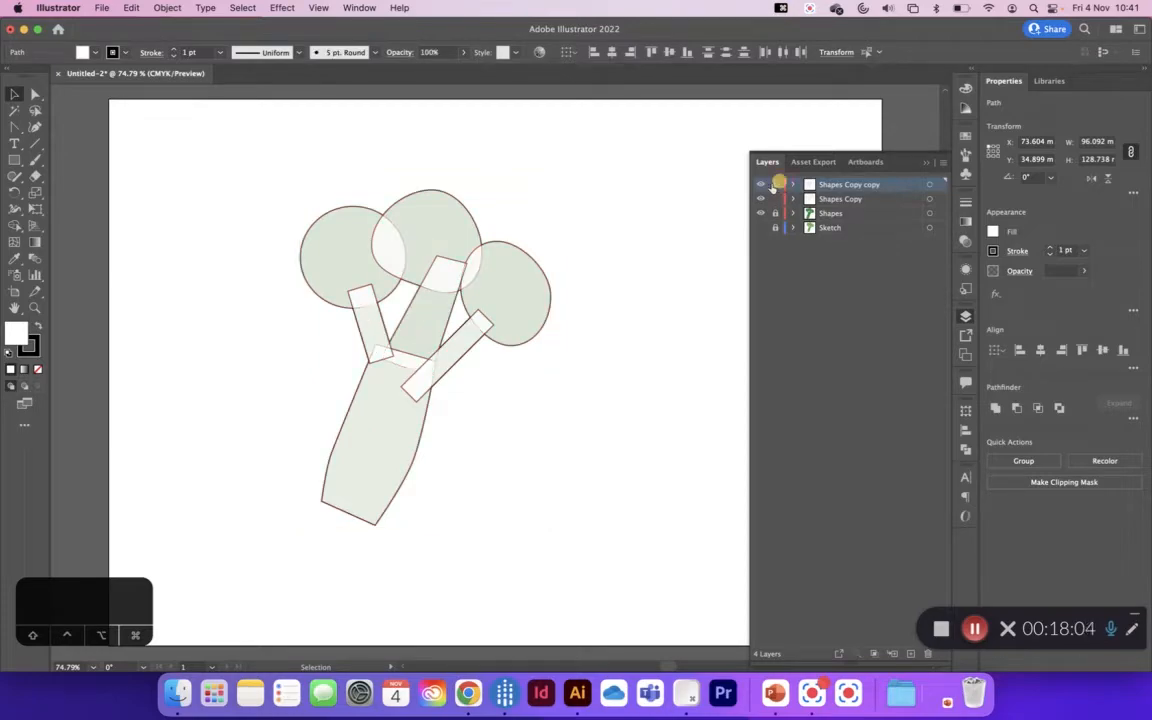
left_click(761, 185)
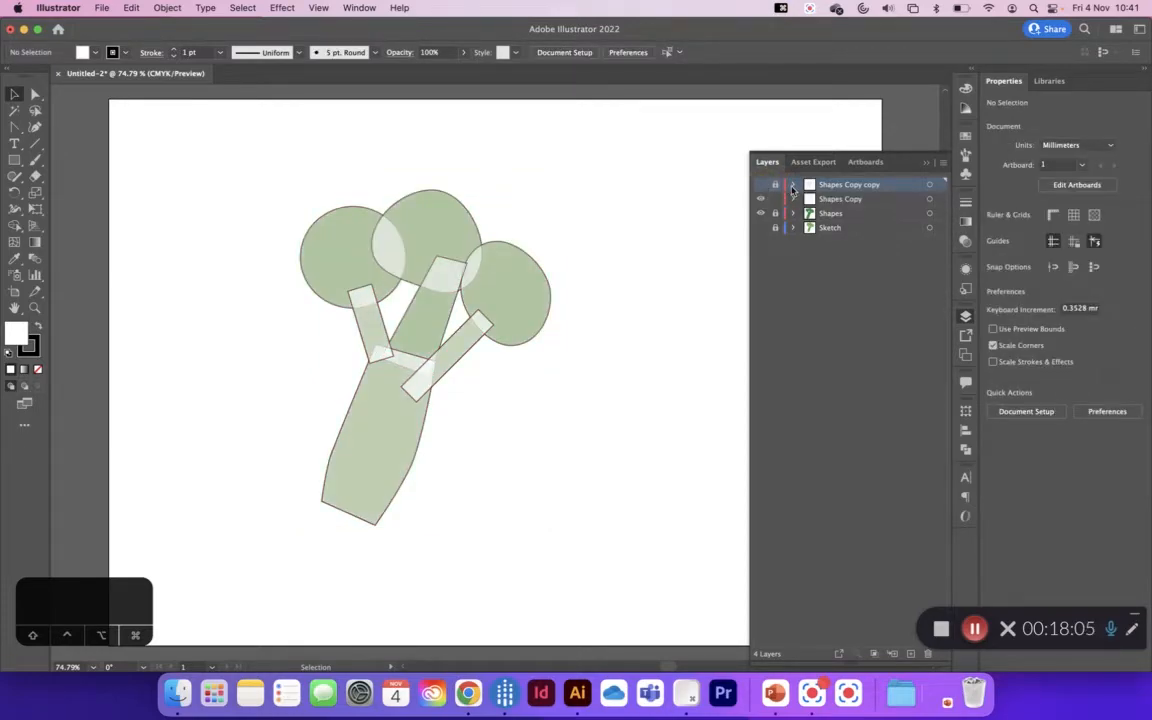
Step: Rename the top duplicate layer as Shapes Copy
double_click(872, 184)
double_click(871, 184)
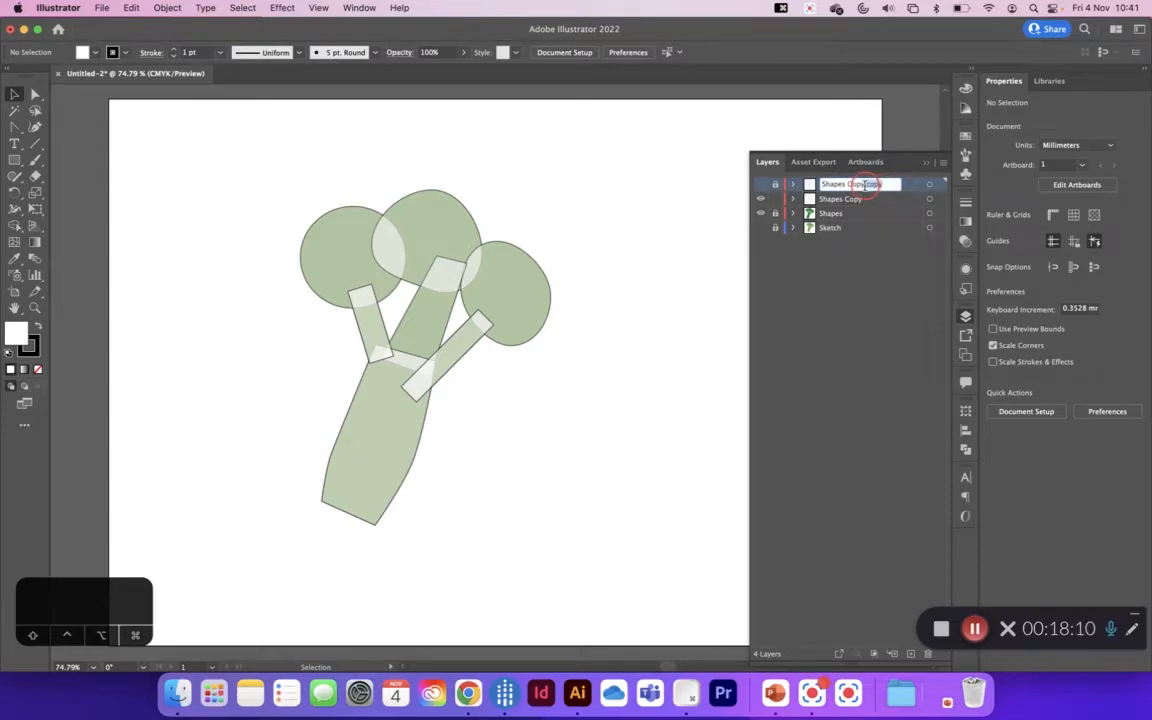
key("BackSpace")
Step: Rename the visible, unlocked layer below Shapes Copy as Shapes Gradients
left_click(852, 200)
double_click(852, 199)
double_click(885, 200)
type("Gra")
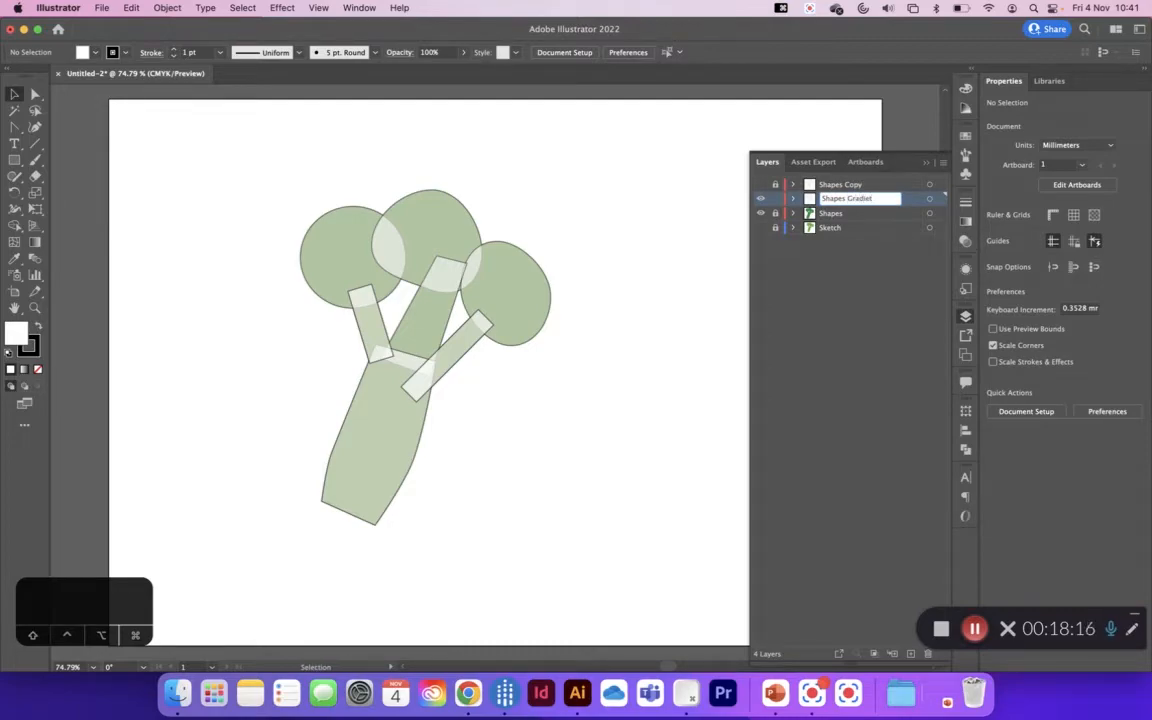
type("dients")
key("Return")
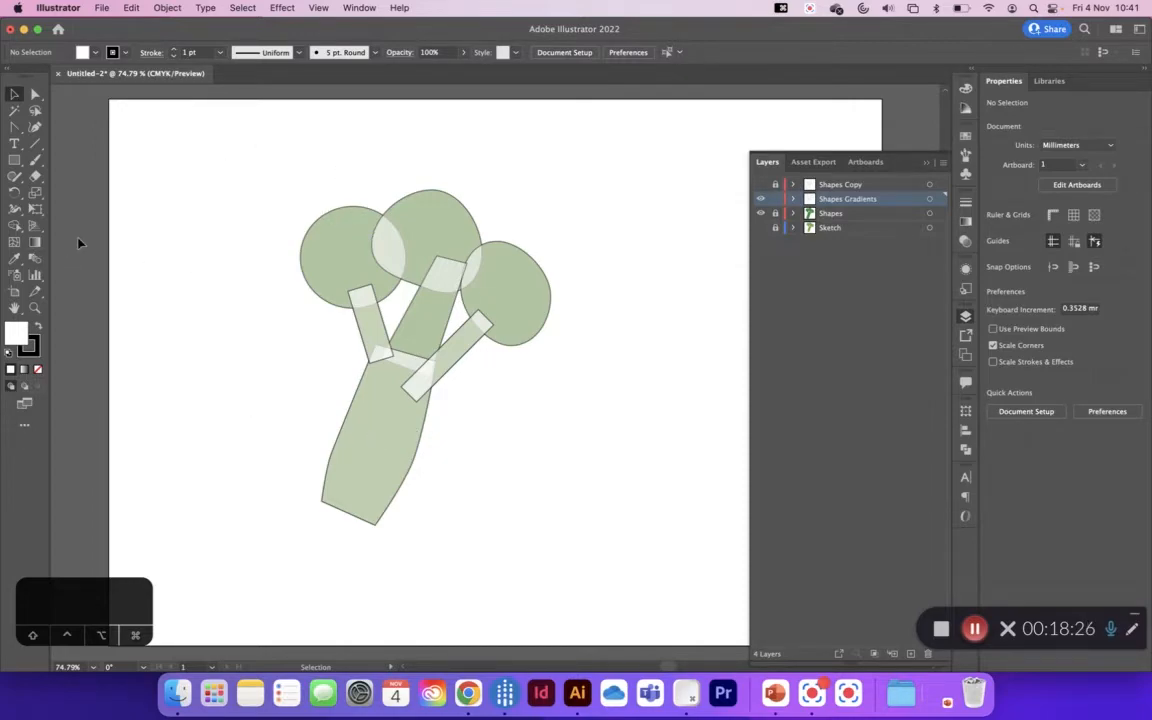
Step: Place a duplicate of all the white broccoli shapes outside the artboard on its left side, then deselect everything
left_click_drag(255, 173, 605, 525)
left_click_drag(503, 283, 419, 267)
key("super+z")
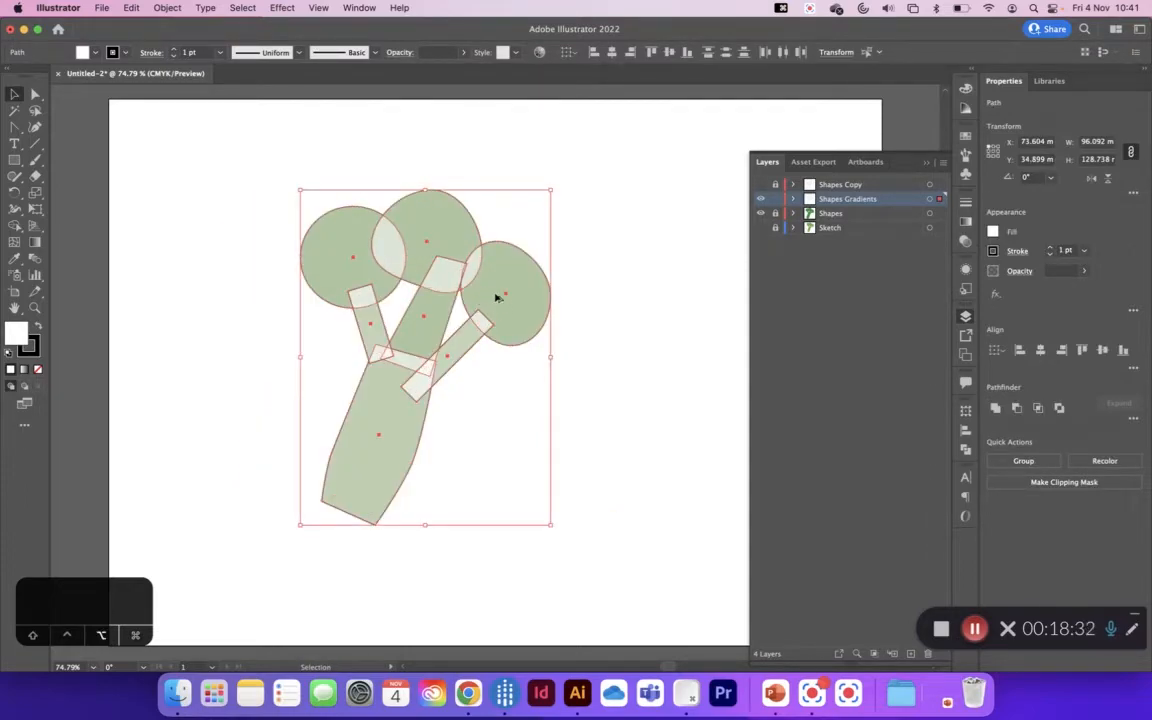
left_click_drag(519, 311, 72, 316)
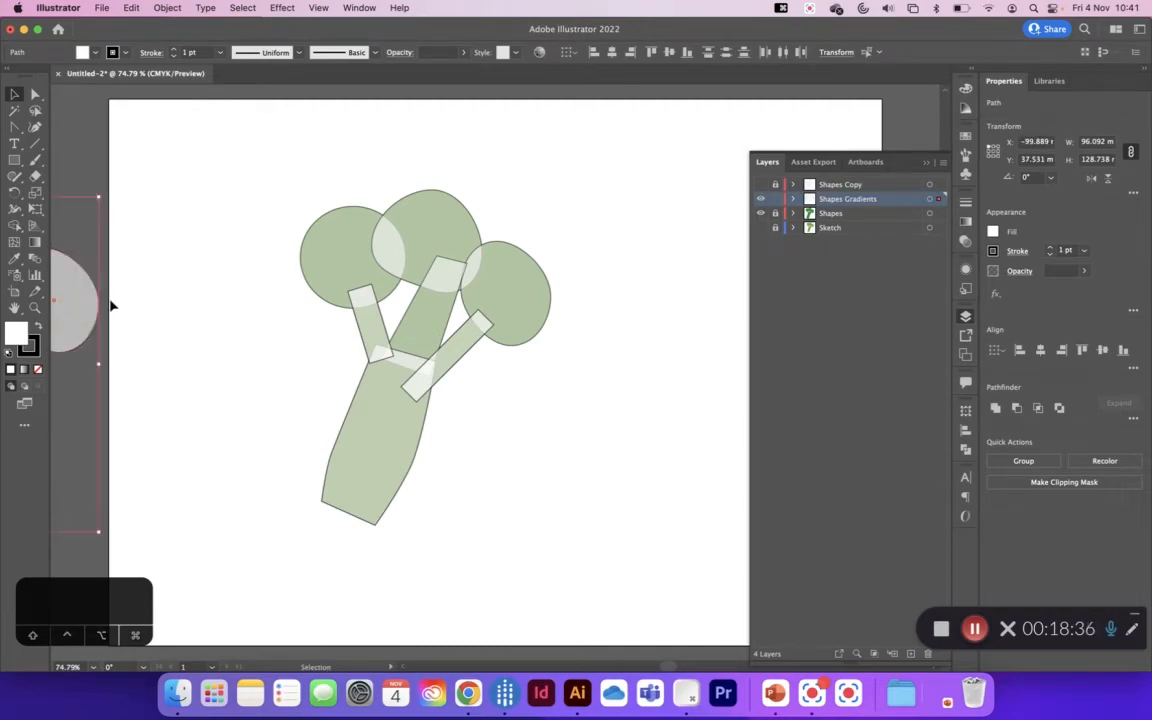
left_click(93, 127)
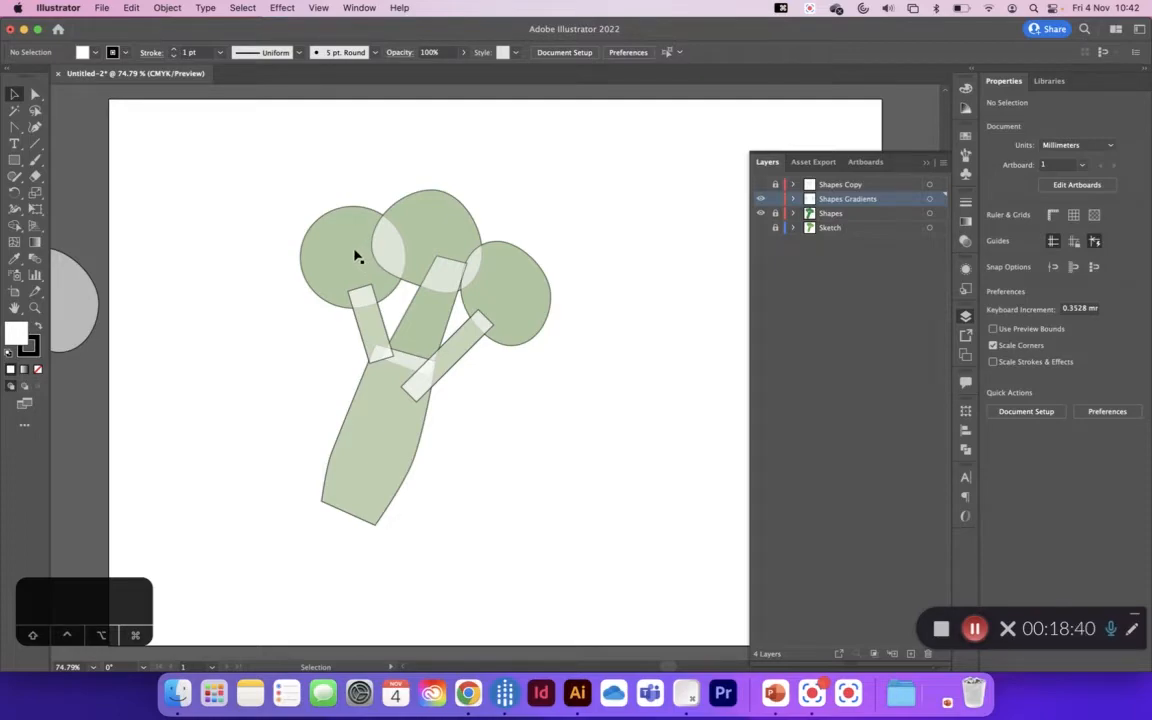
Step: Remove the stroke from the leftmost floret circle and fill it with the default white-to-black linear gradient
left_click(355, 255)
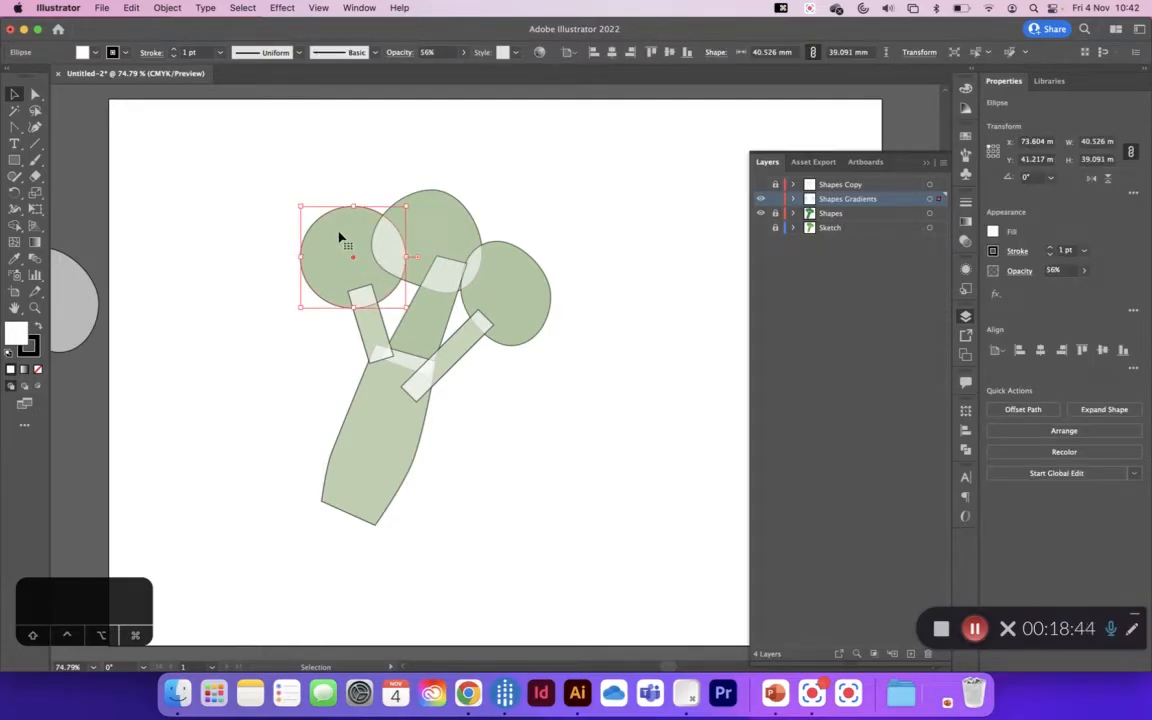
left_click(34, 349)
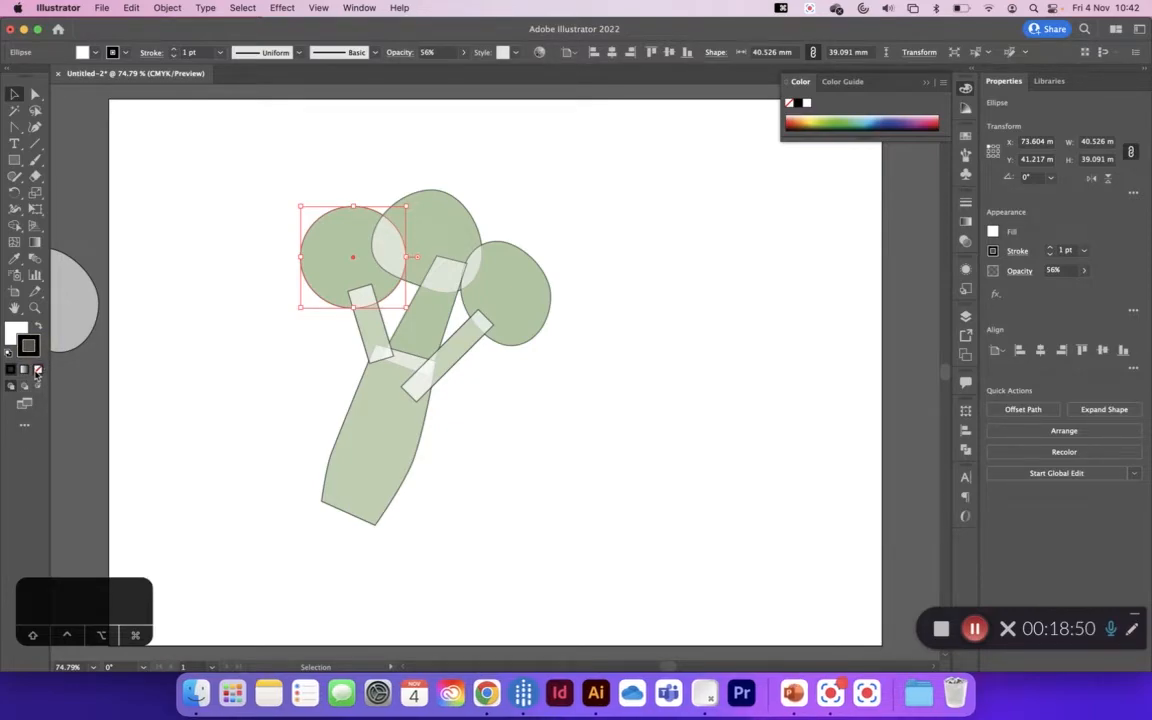
left_click(37, 371)
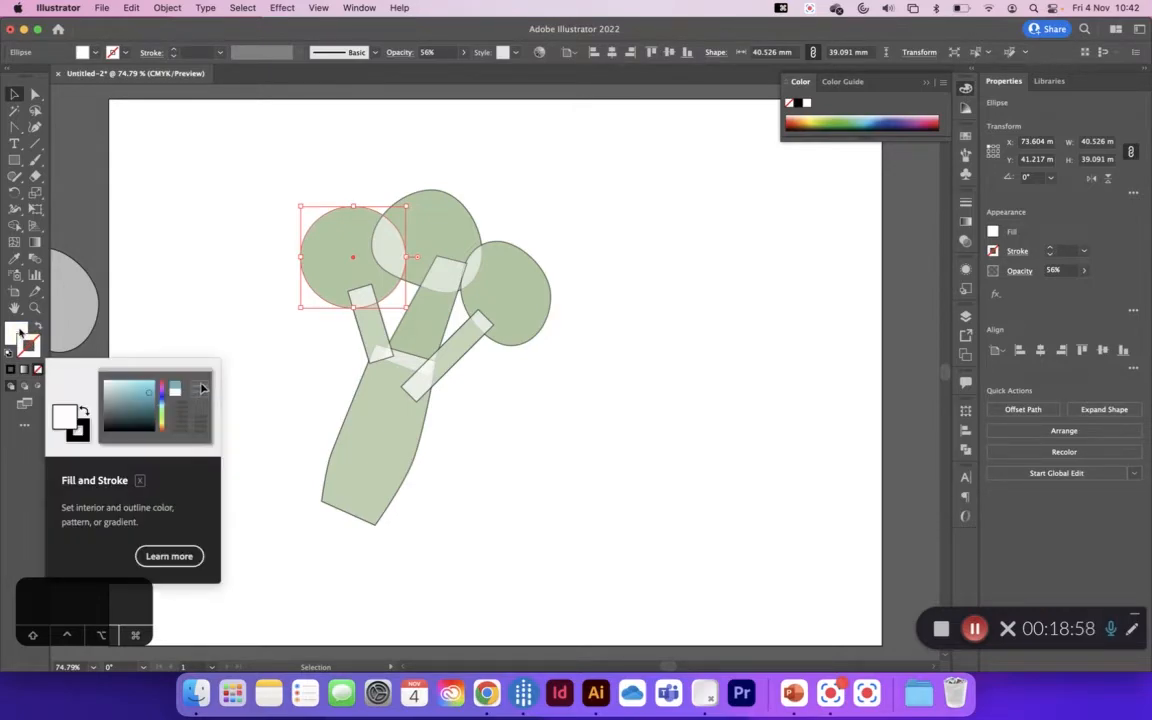
left_click(12, 330)
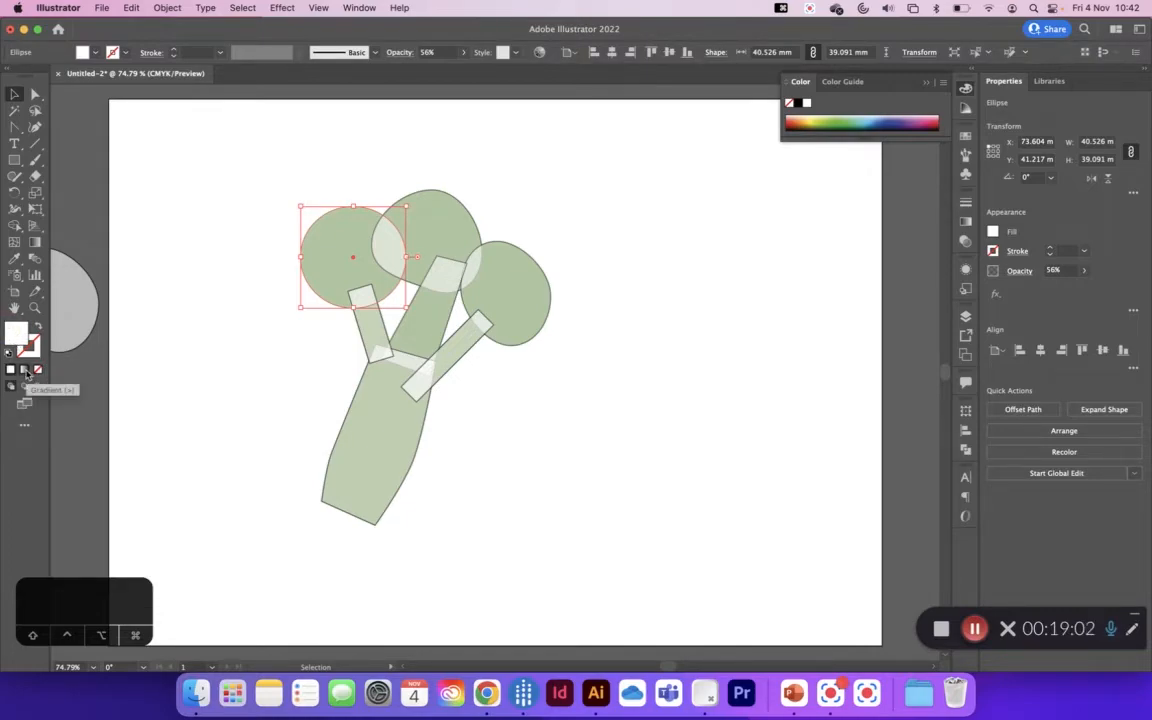
left_click(24, 370)
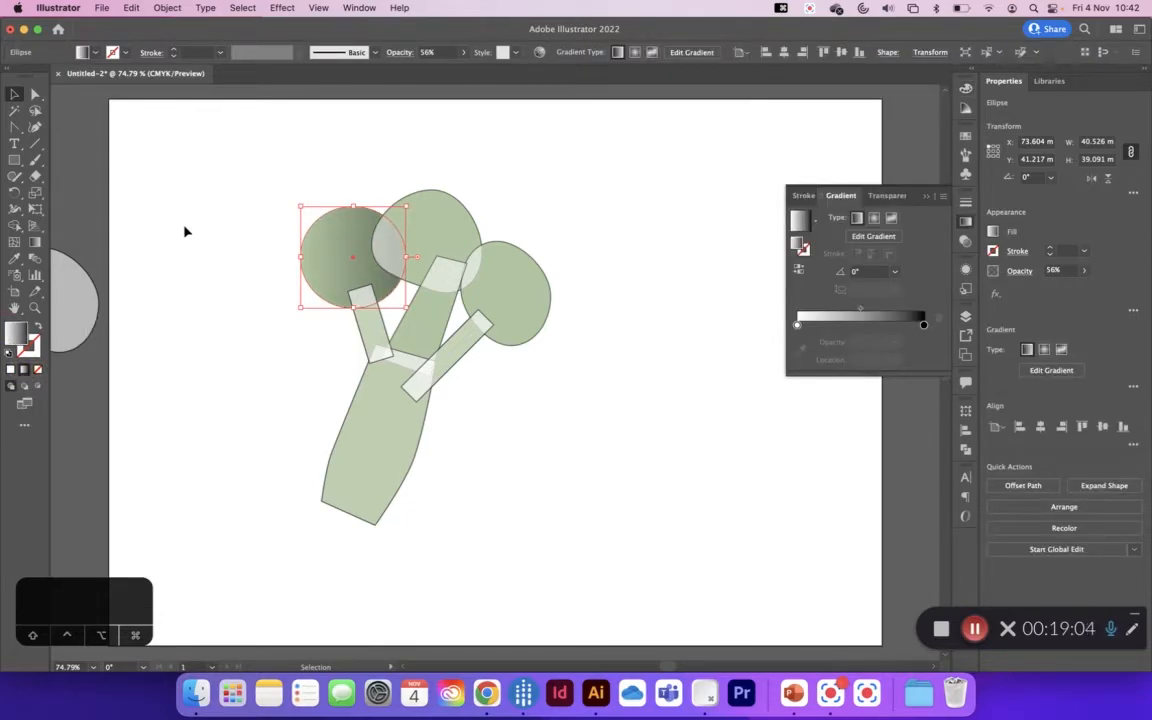
Step: Dismiss the low-memory notification and try to close PowerPoint
double_click(924, 327)
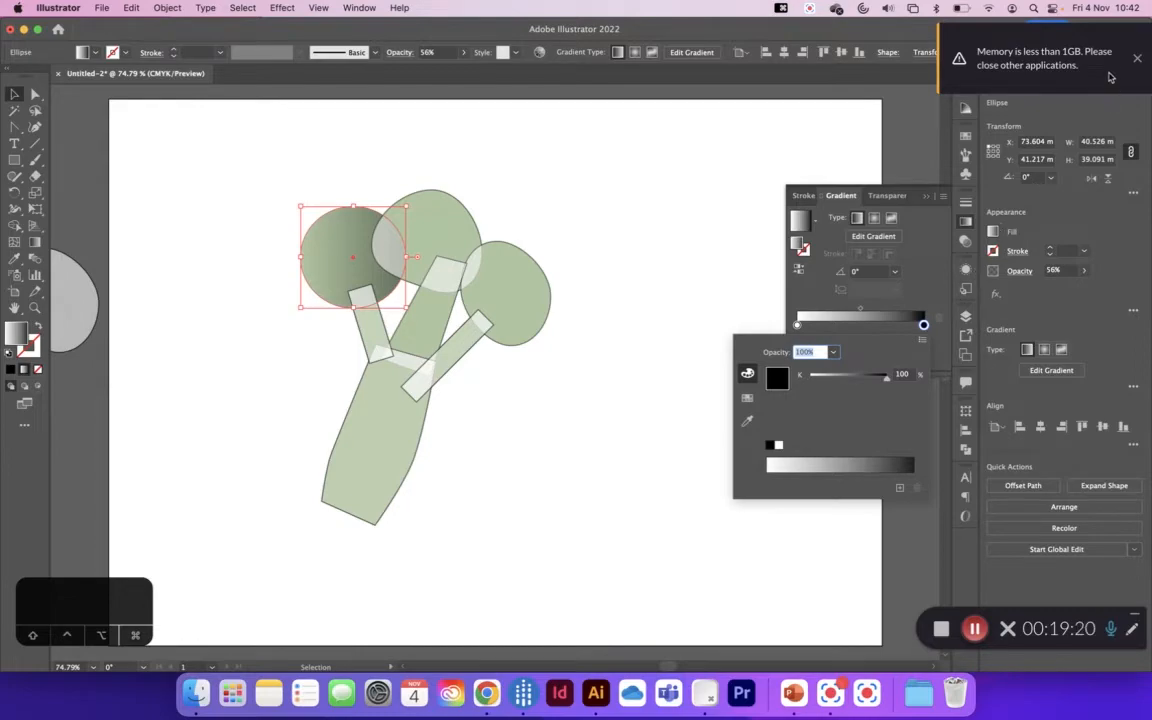
left_click(1137, 61)
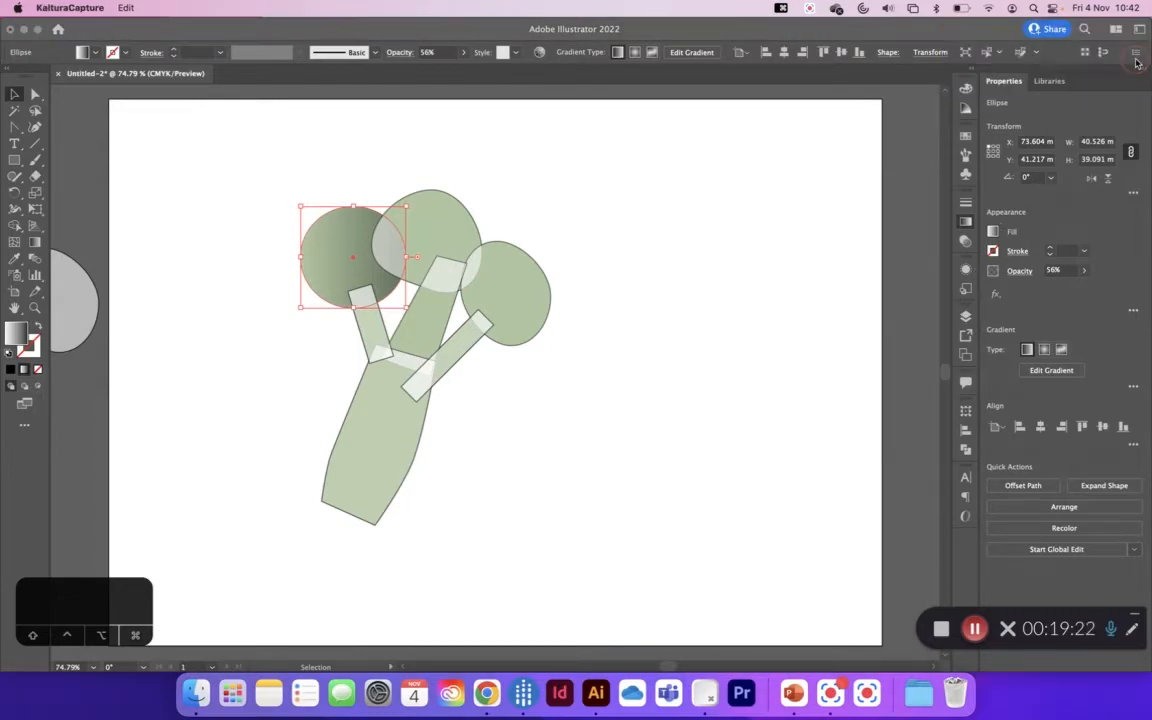
right_click(797, 700)
left_click(811, 651)
Step: Hide the six original shapes other than the gradient circle in the Shapes Gradients layer: two rectangles and four paths
left_click(452, 248)
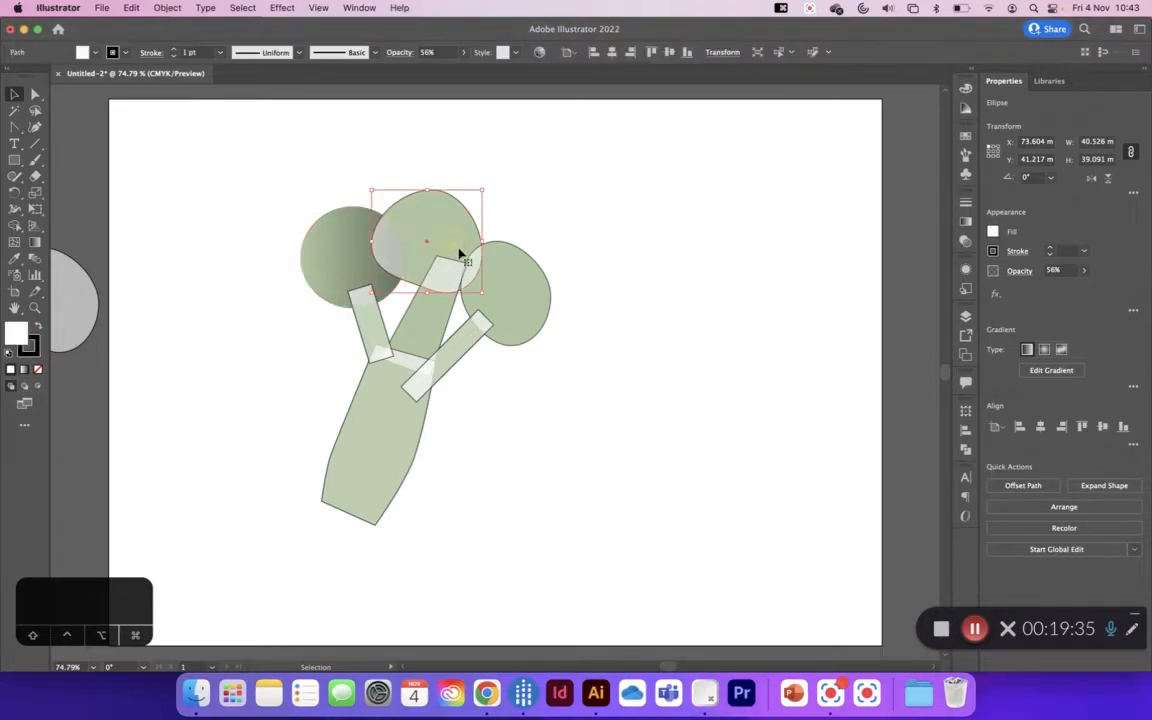
left_click(496, 288, "shift")
left_click(467, 340, "shift")
left_click(441, 326, "shift")
left_click(390, 424, "shift")
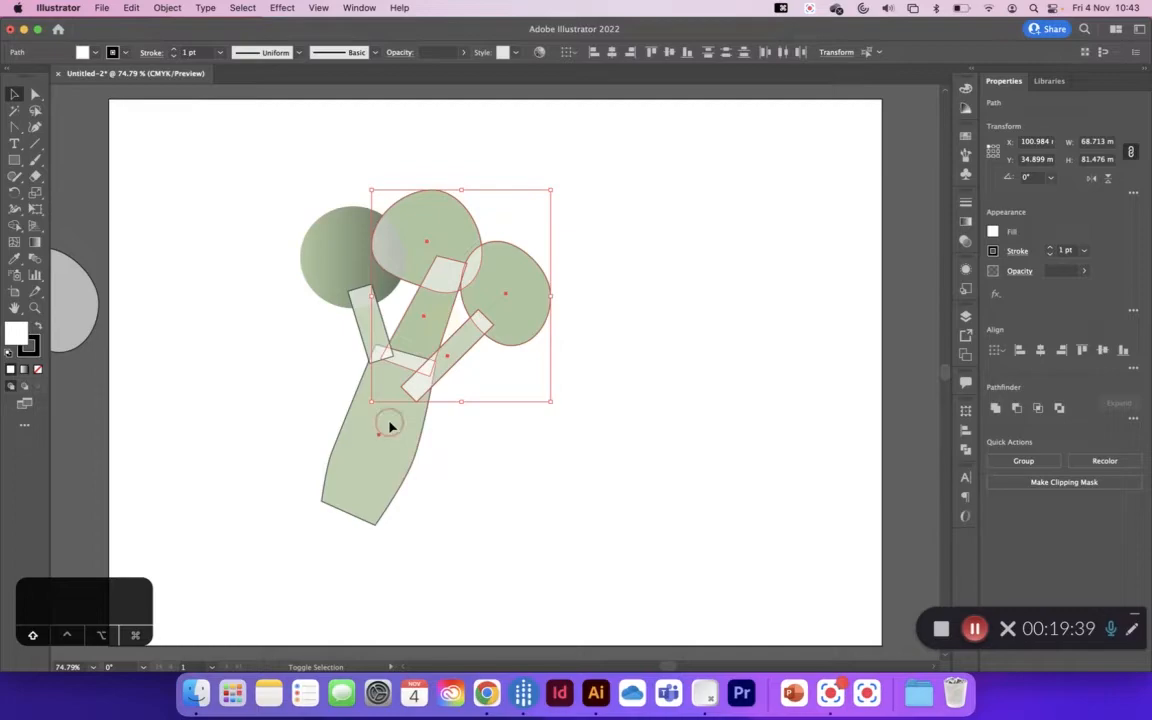
left_click(370, 311, "shift")
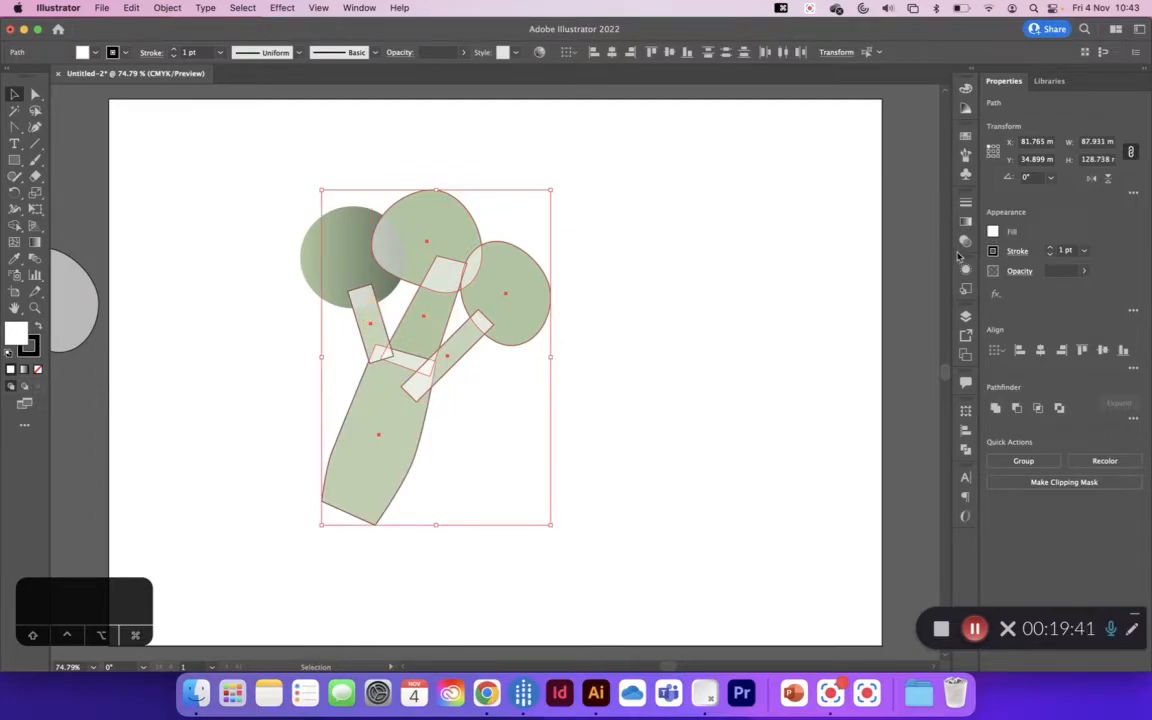
left_click(966, 315)
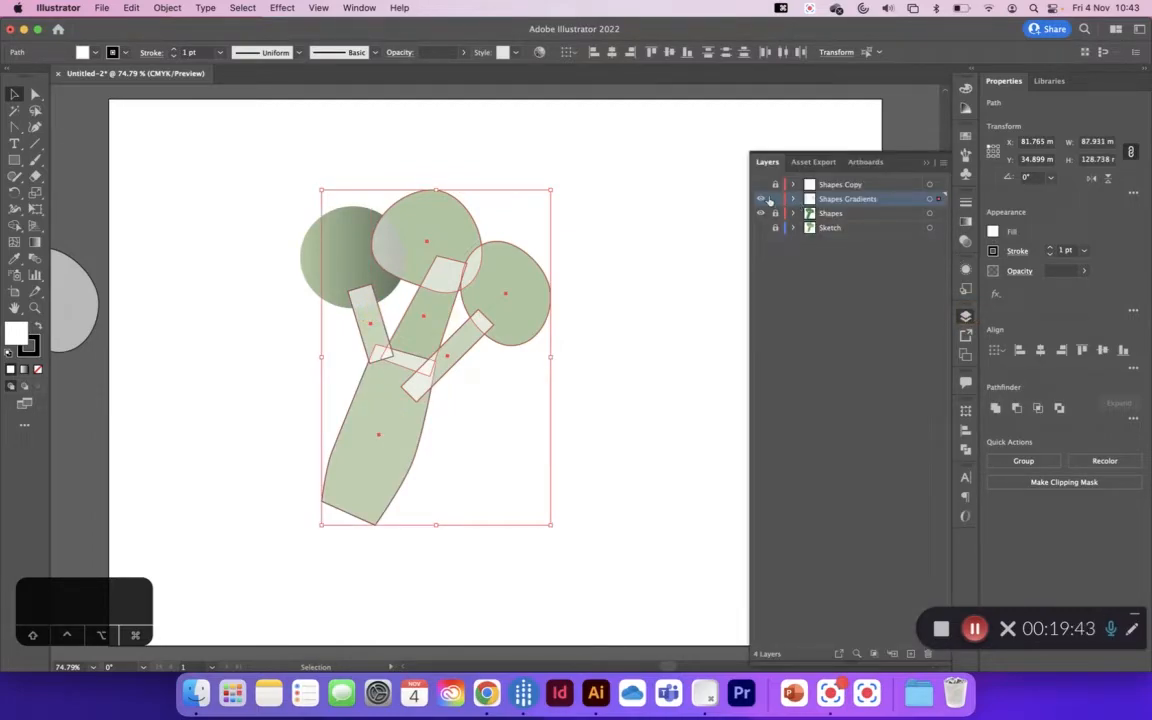
left_click(794, 201)
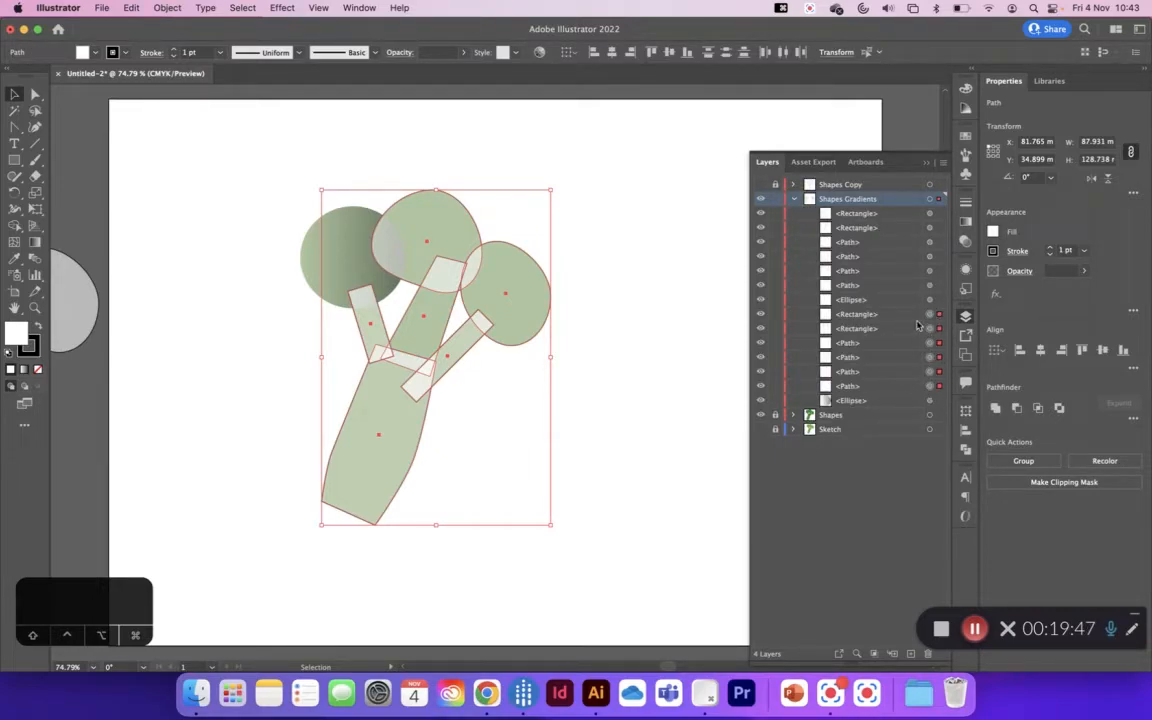
left_click(916, 316)
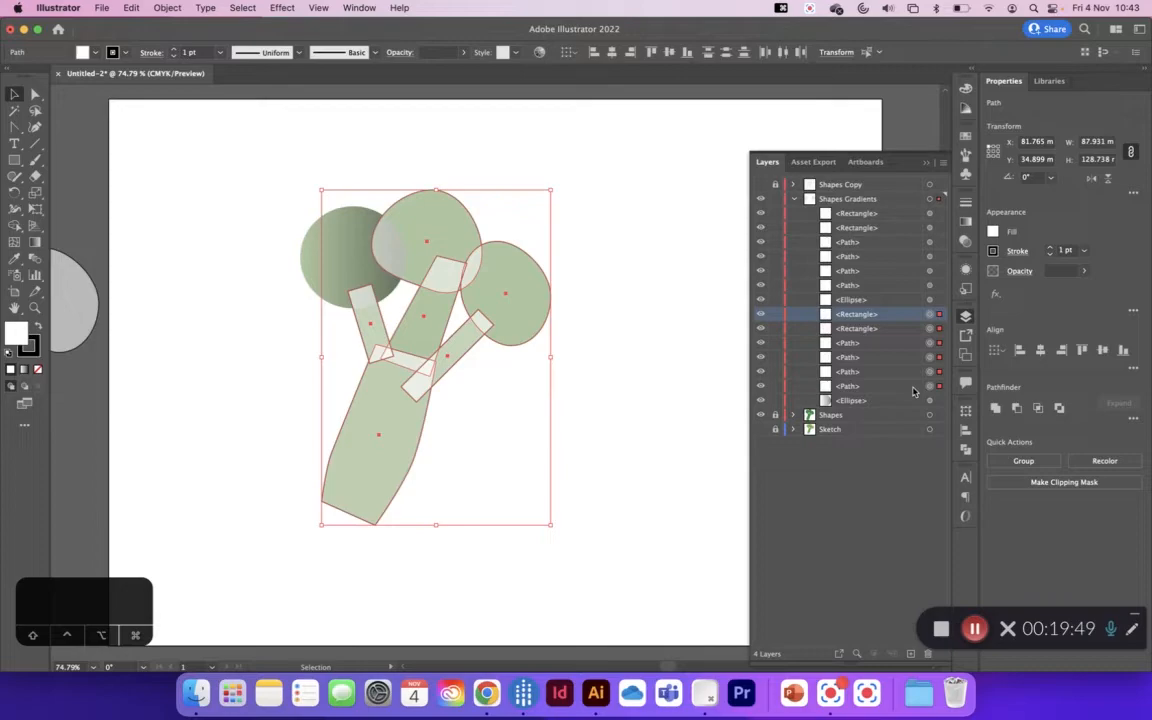
left_click(913, 388, "shift")
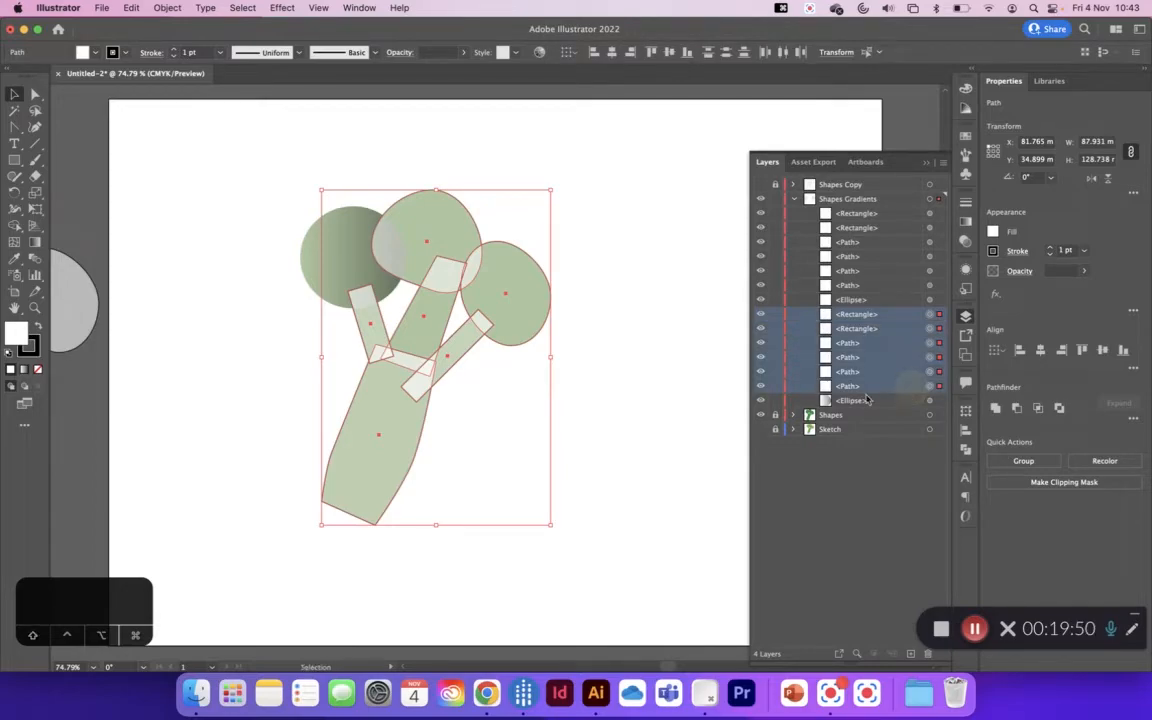
left_click(761, 386)
left_click(761, 371)
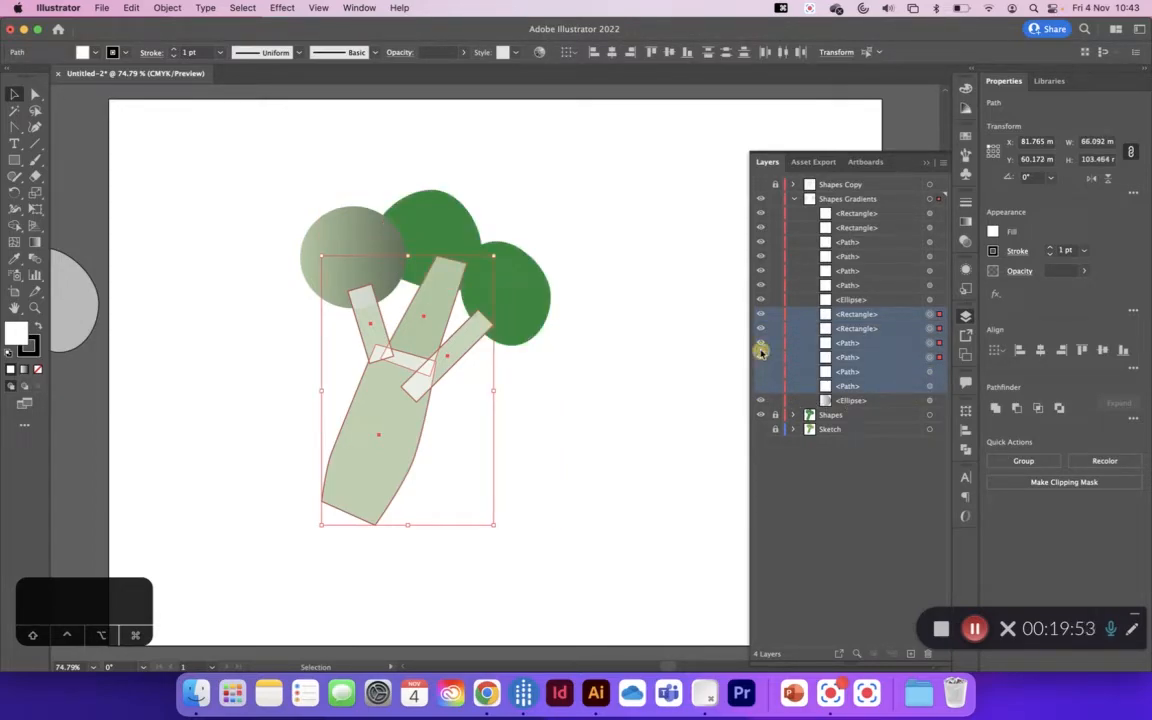
left_click(761, 357)
left_click(761, 343)
left_click(761, 328)
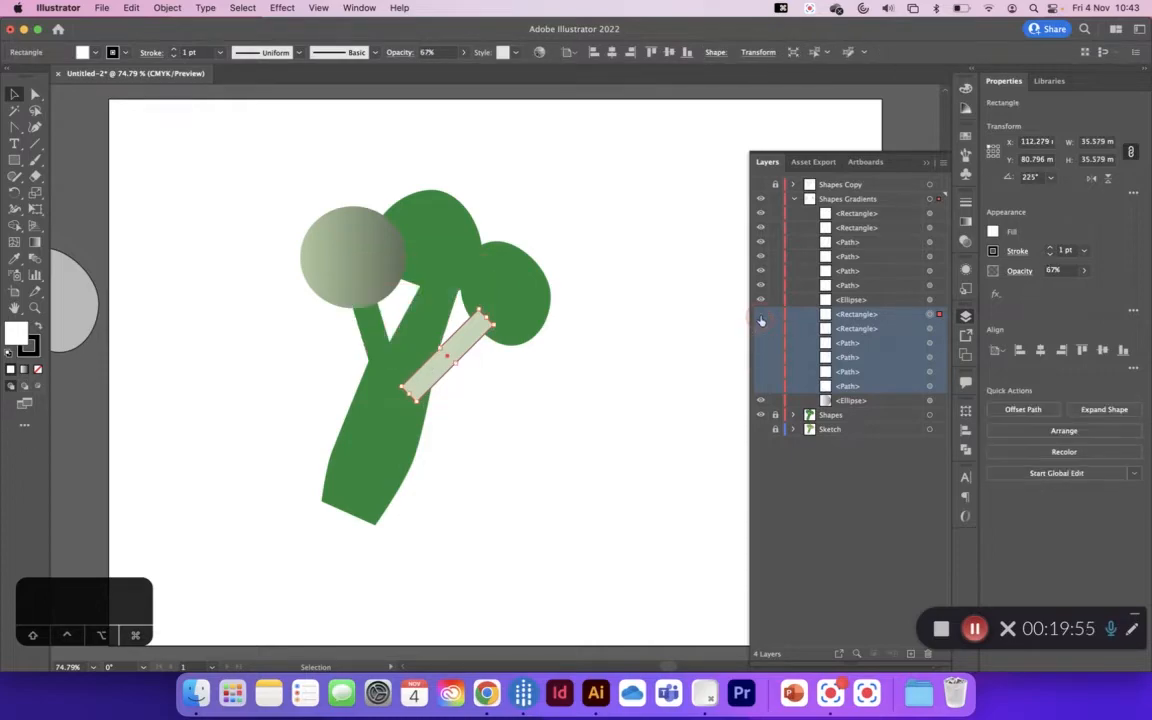
left_click(761, 314)
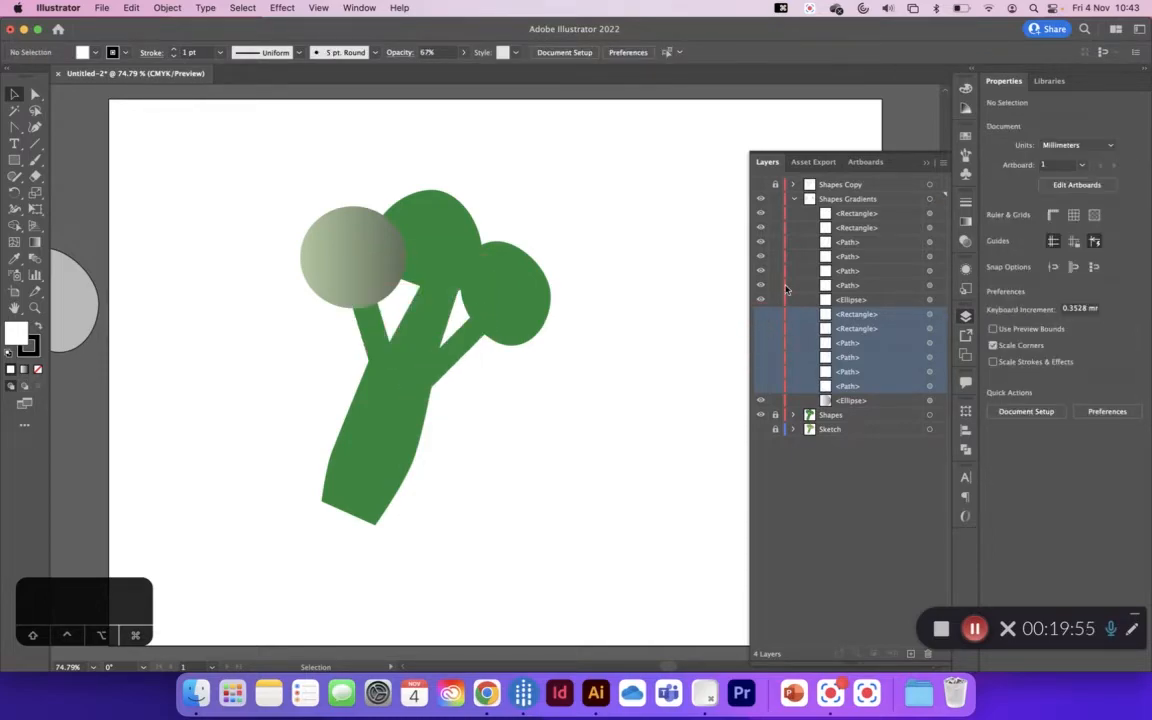
left_click(927, 162)
Step: Set the black end stop of the leftmost floret circle's gradient to the green sampled from the broccoli
left_click(356, 281)
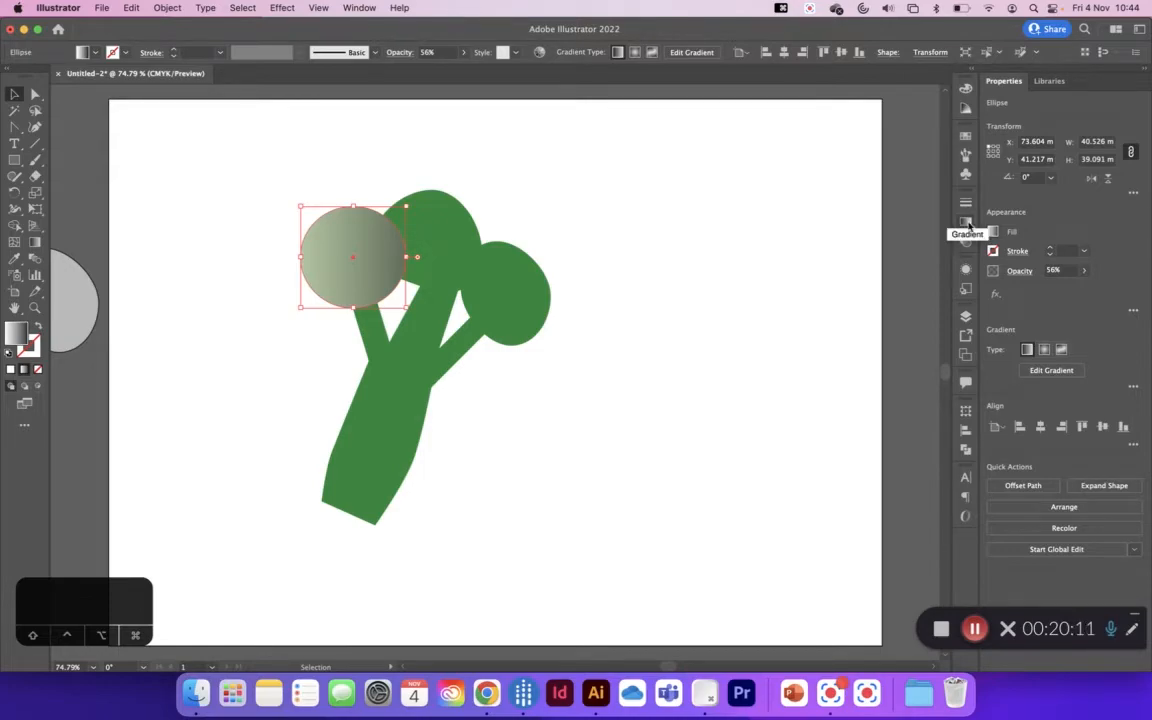
left_click(360, 8)
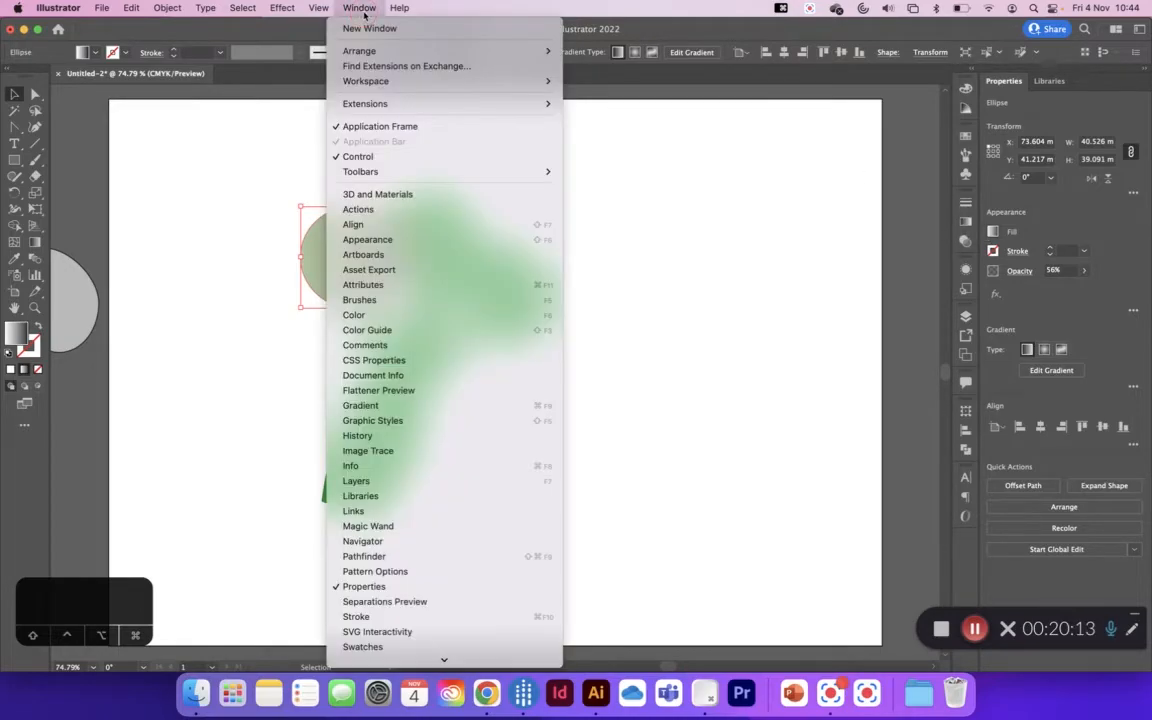
left_click(370, 405)
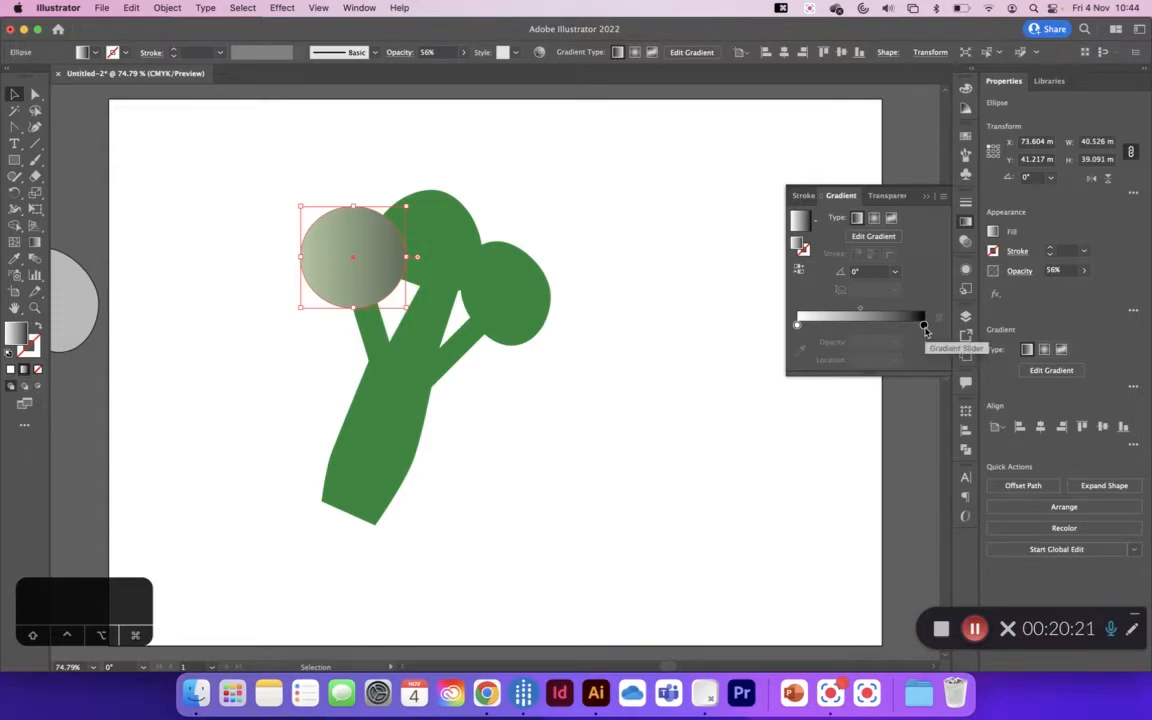
double_click(923, 326)
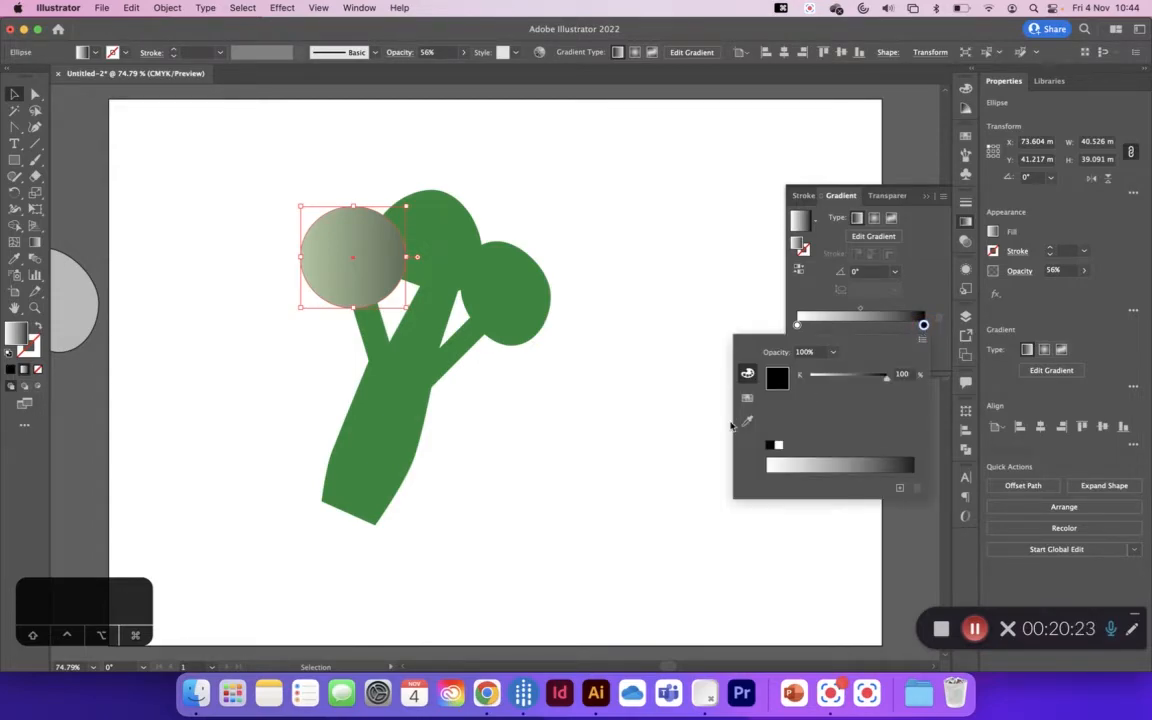
left_click(748, 424)
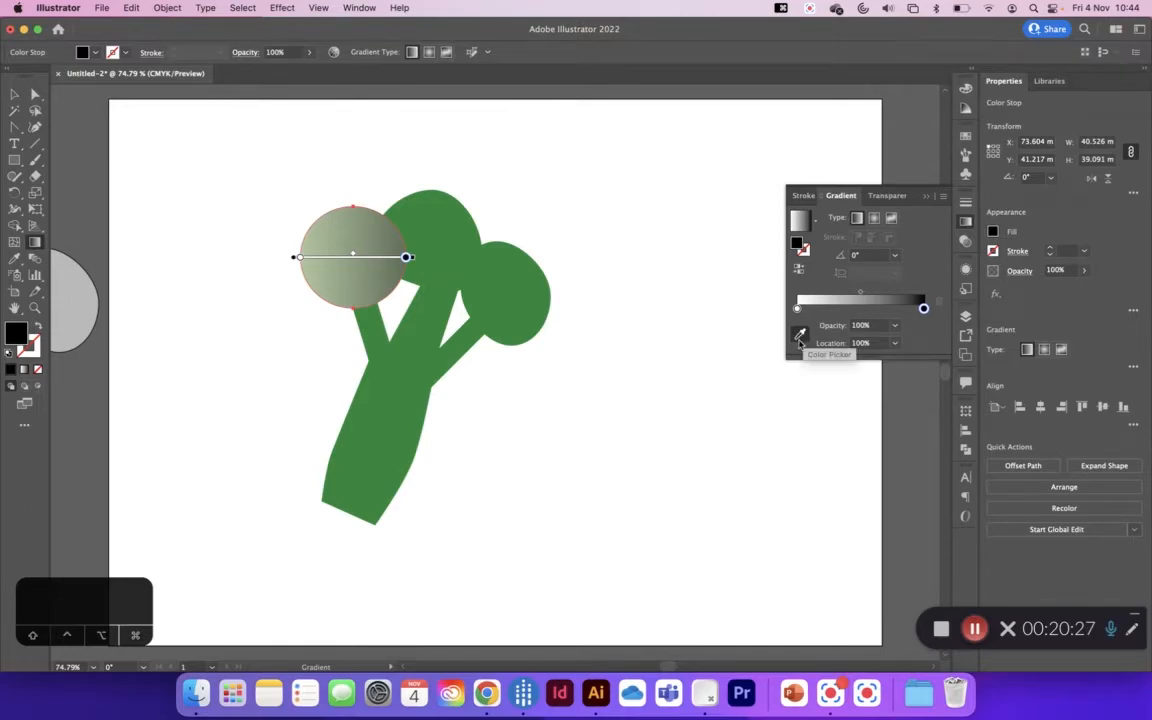
left_click(520, 291)
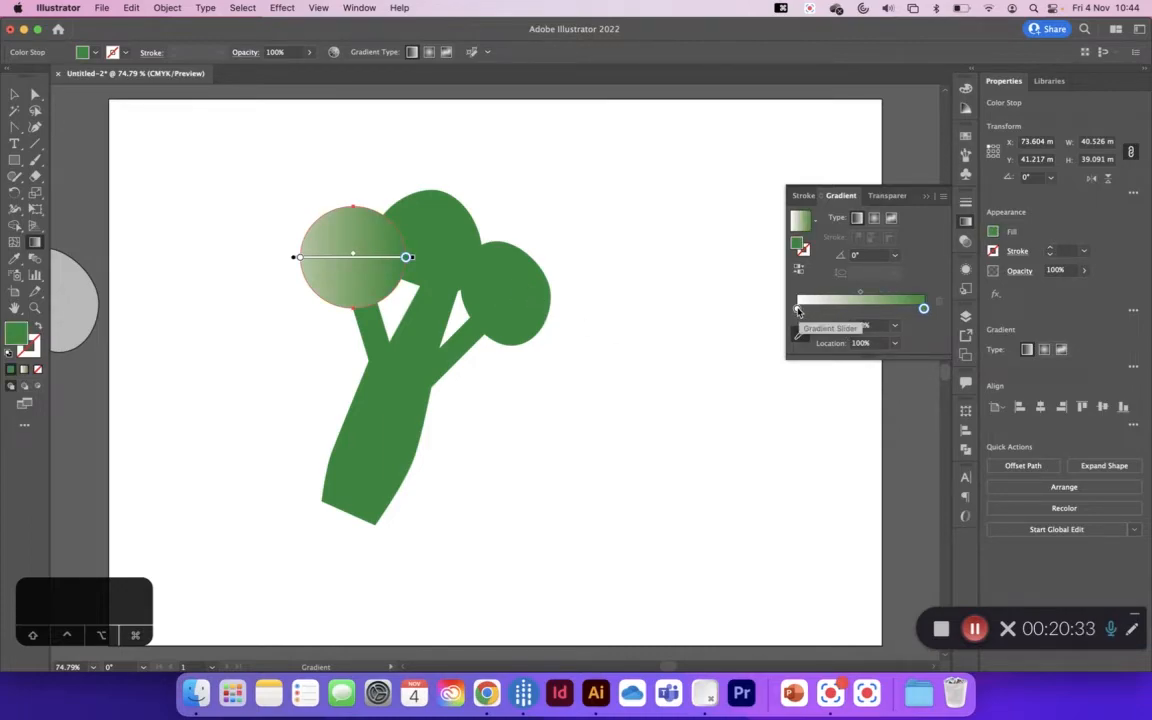
Step: Set the gradient's white starting stop to the same green sampled from the broccoli's right floret
double_click(798, 310)
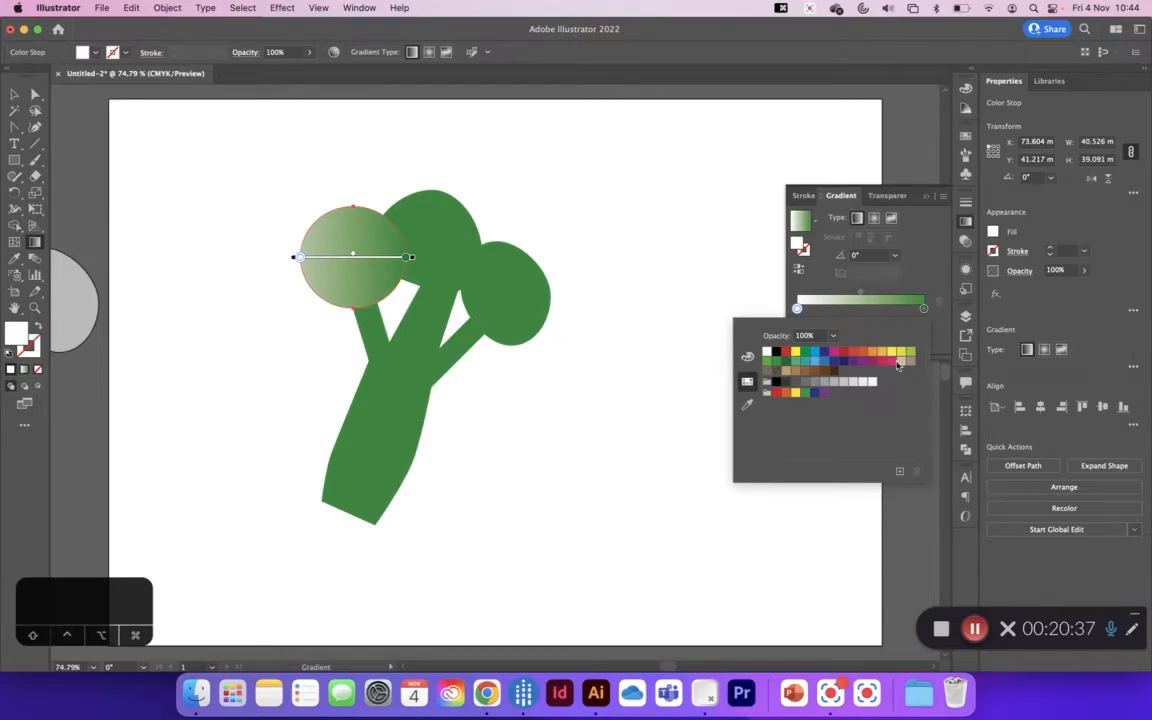
left_click(747, 404)
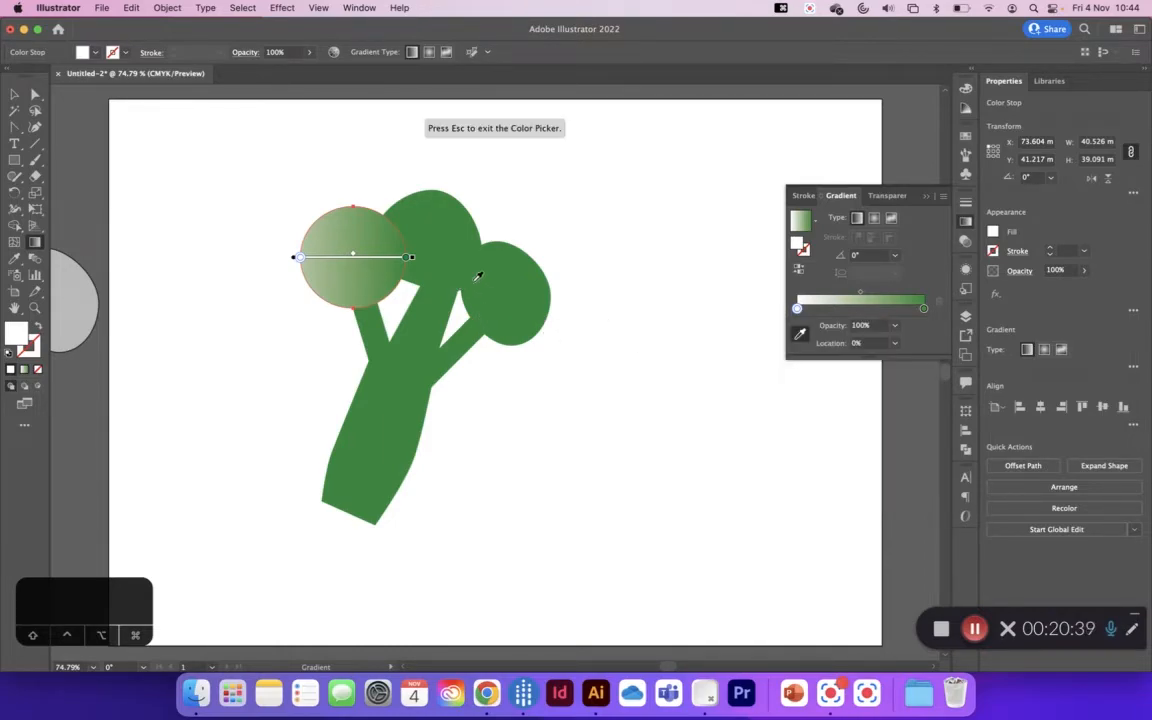
left_click(489, 272)
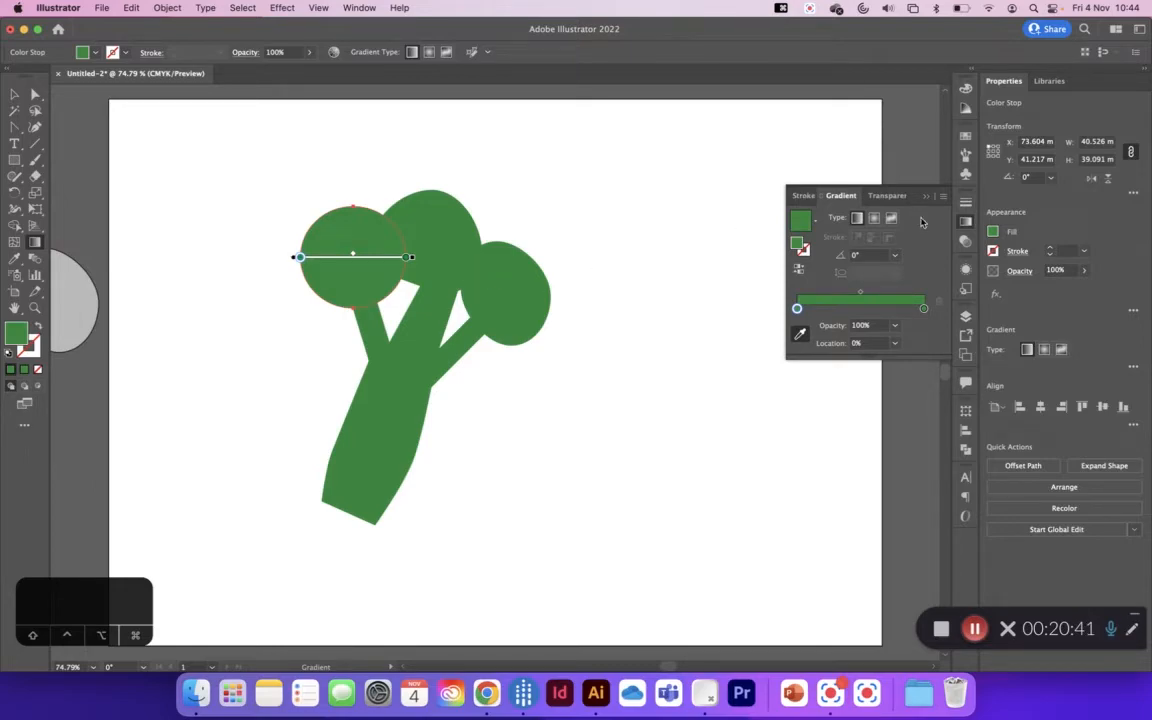
Step: Switch the floret gradient's starting stop colour to HSB and set it to 45% saturation and 77% brightness
double_click(797, 309)
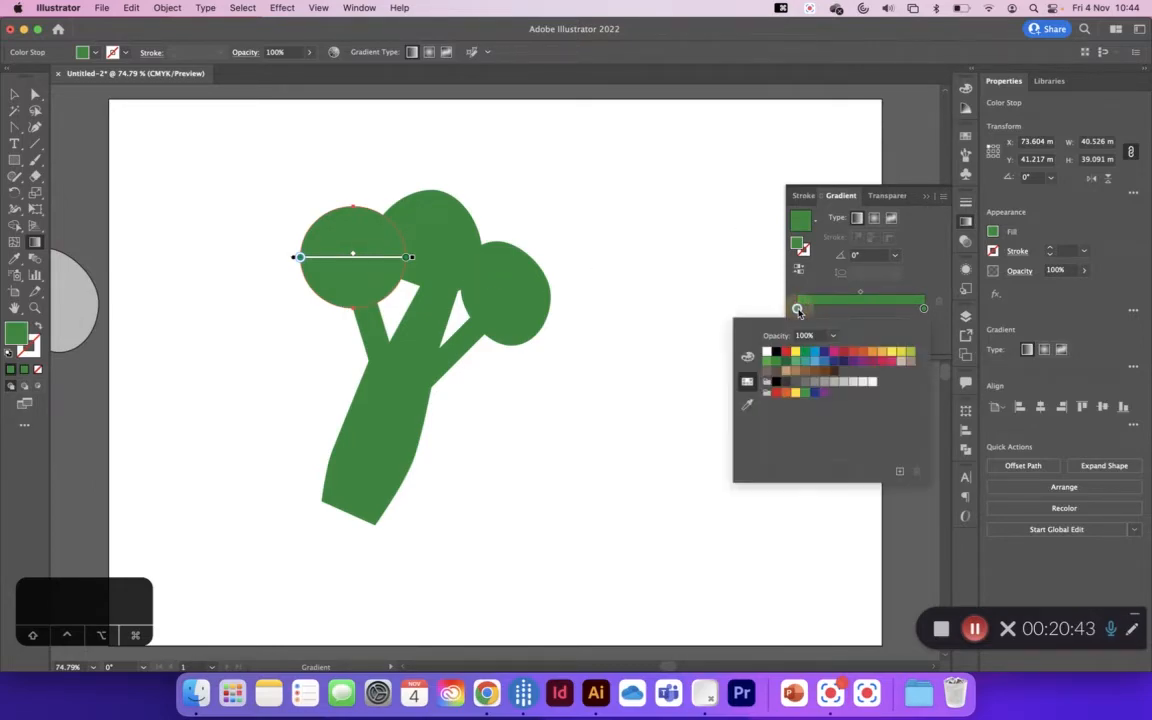
left_click(747, 358)
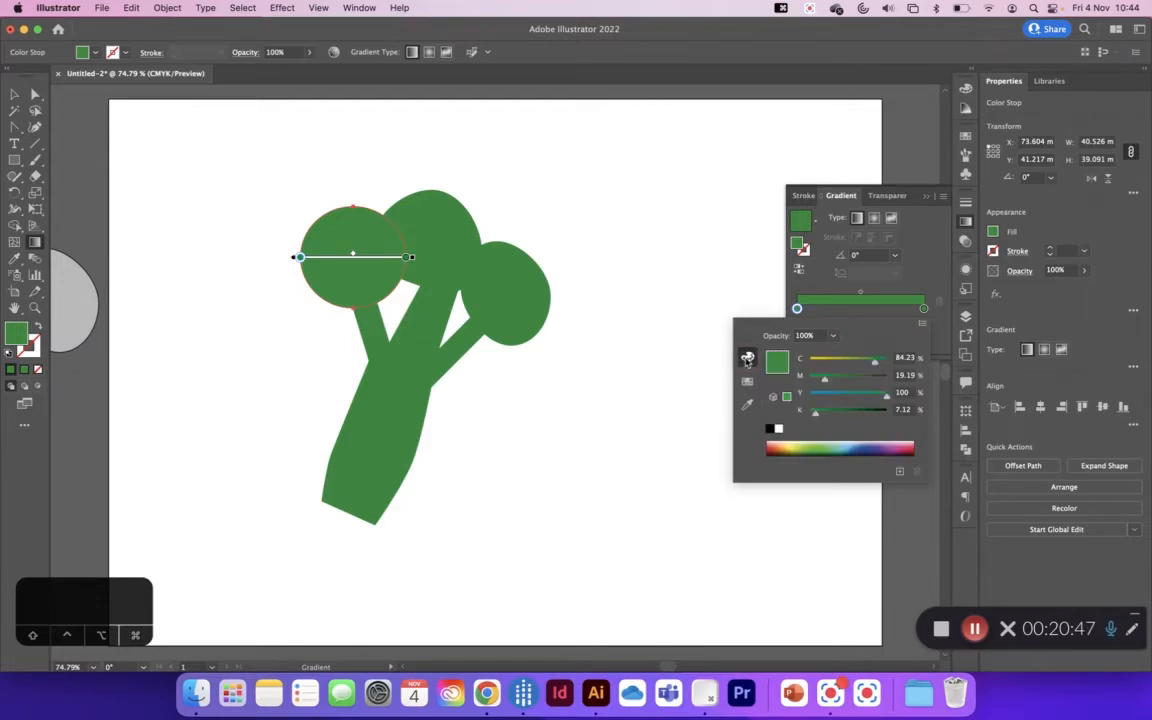
left_click(923, 328)
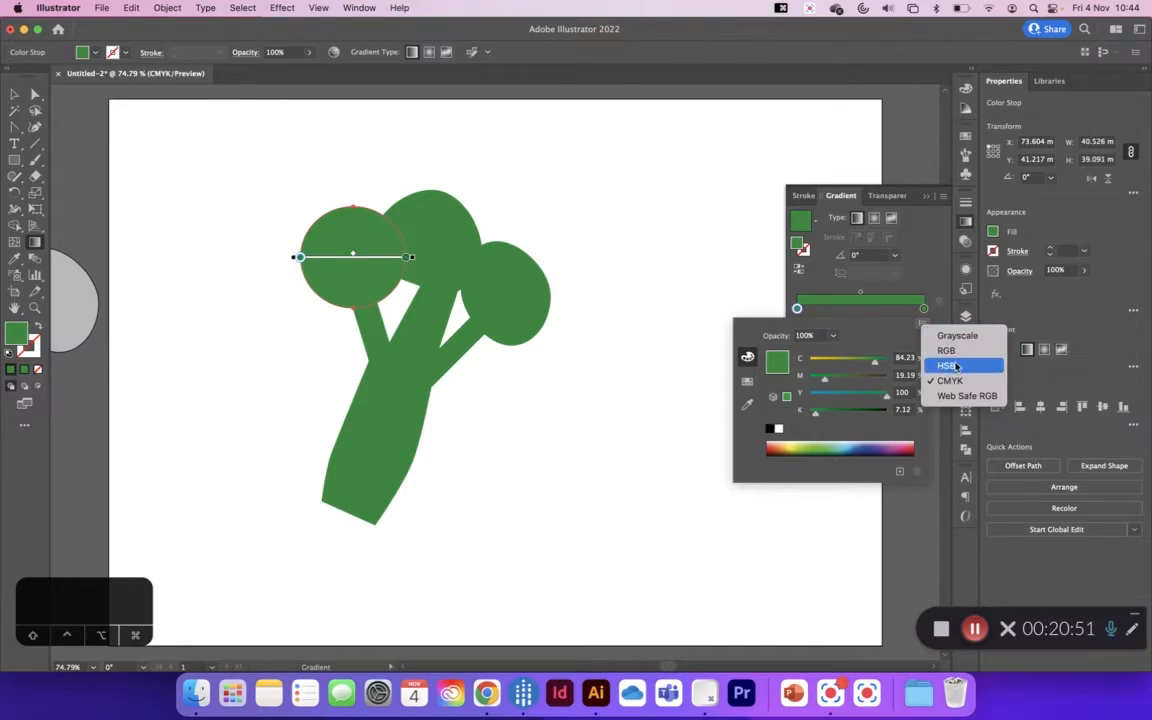
left_click(957, 366)
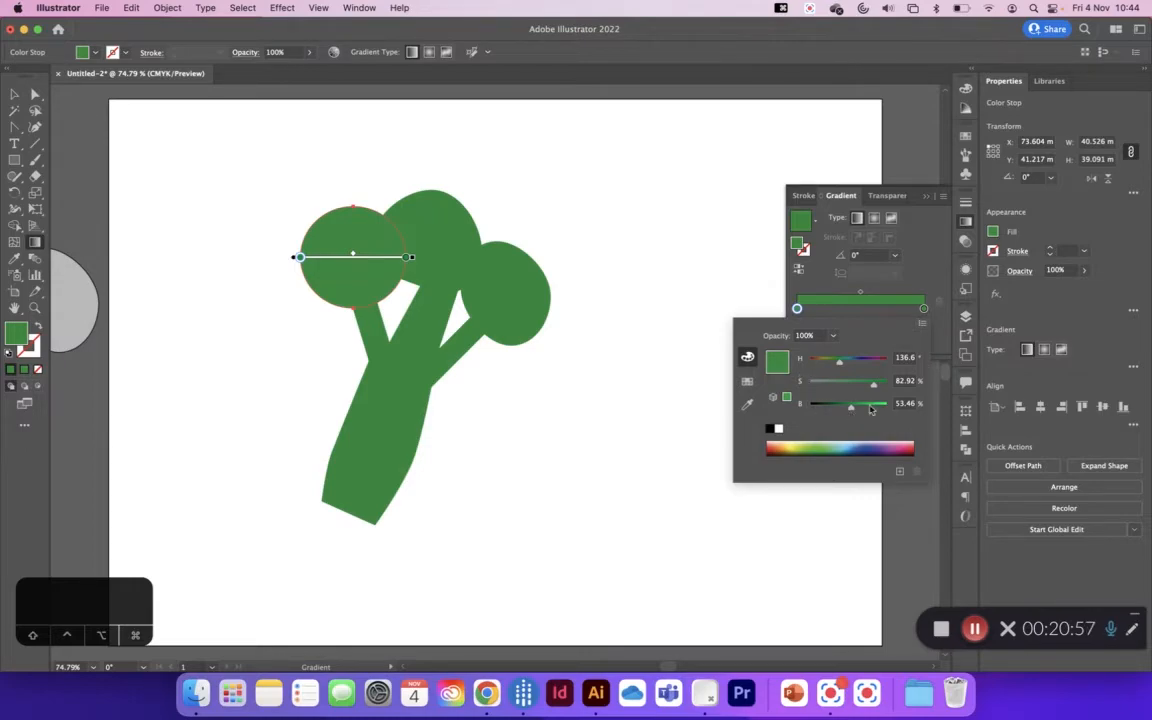
left_click_drag(875, 388, 849, 385)
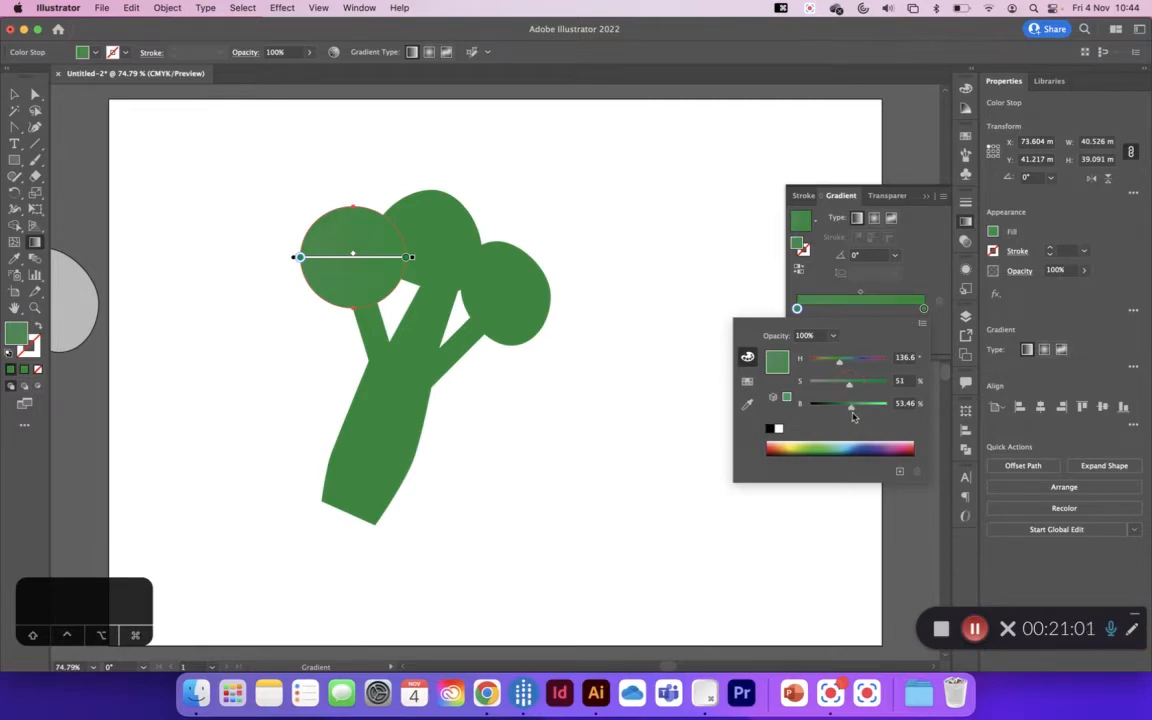
left_click_drag(851, 405, 869, 410)
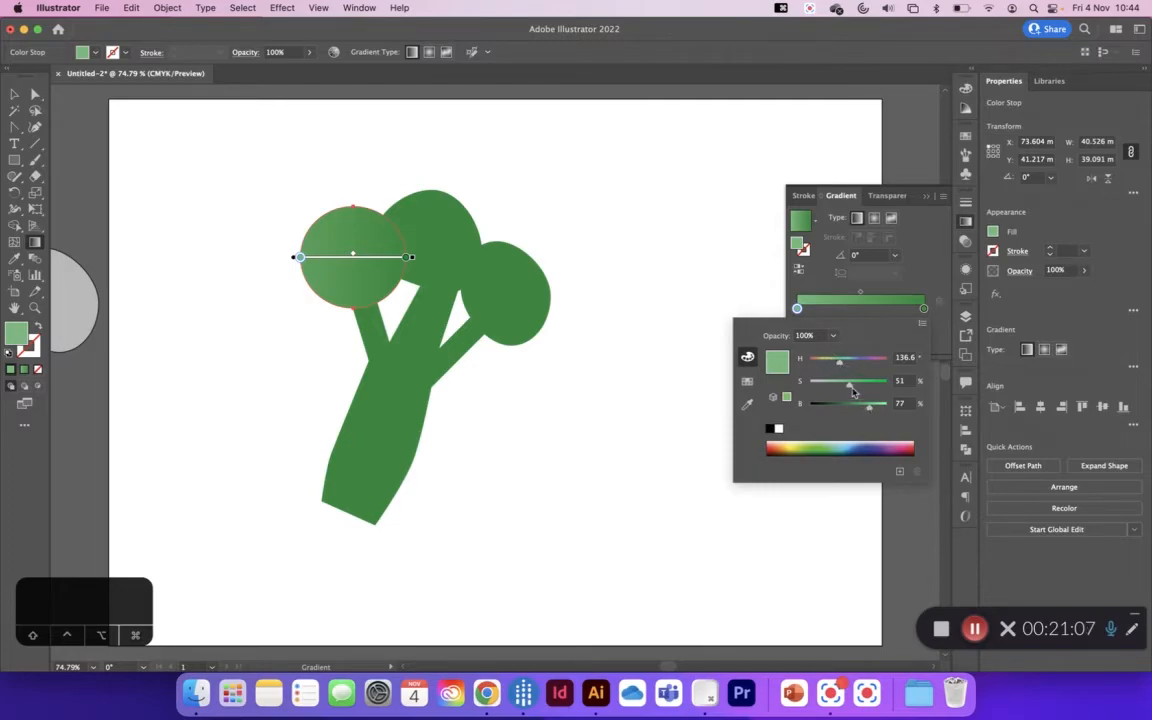
left_click_drag(846, 388, 844, 388)
left_click(921, 324)
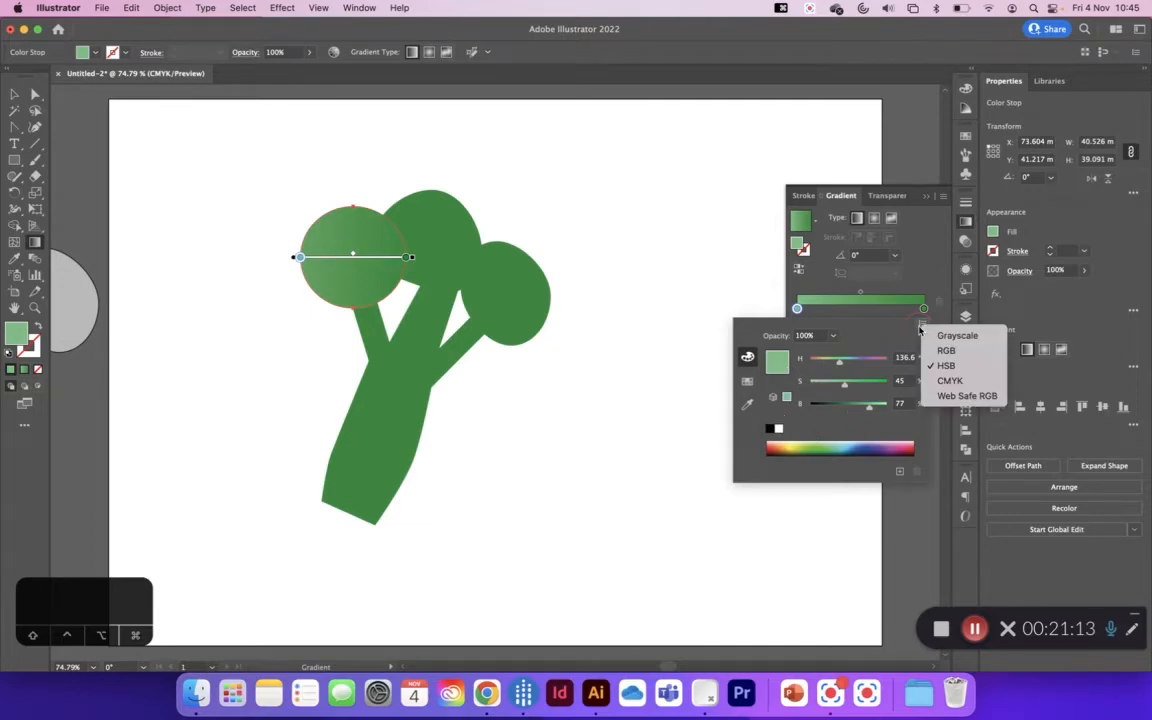
left_click(897, 320)
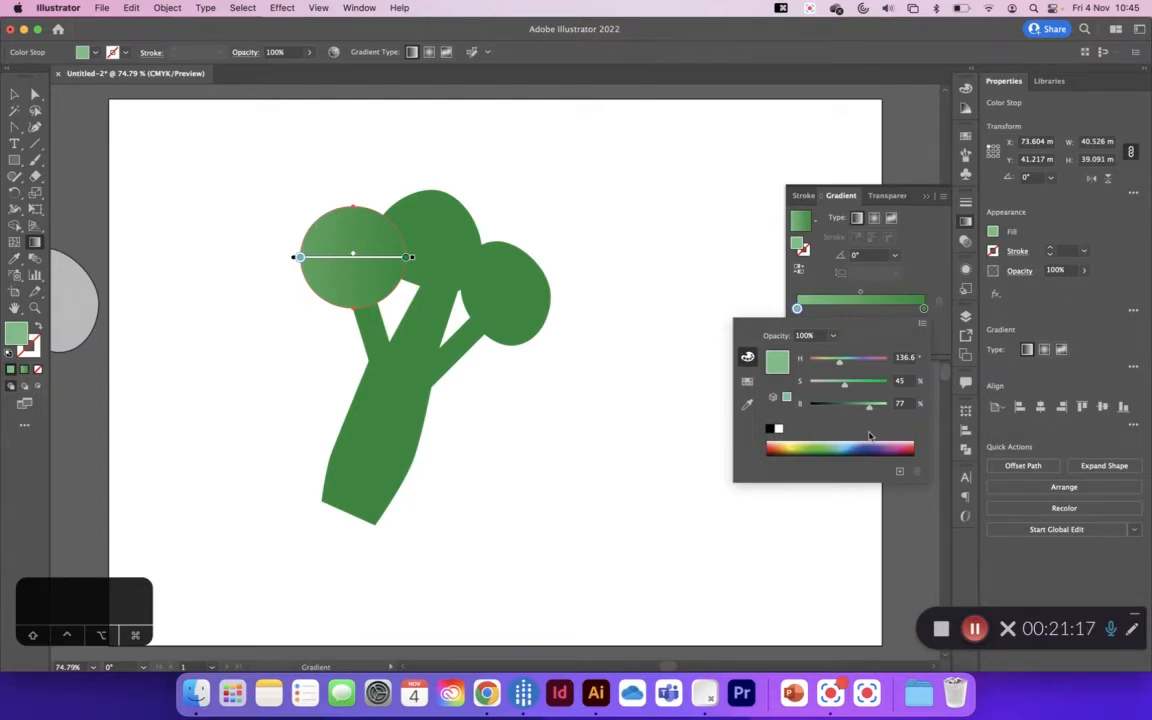
Step: Set the opacity of the floret gradient's end stop to 0% and deselect the circle
left_click(926, 313)
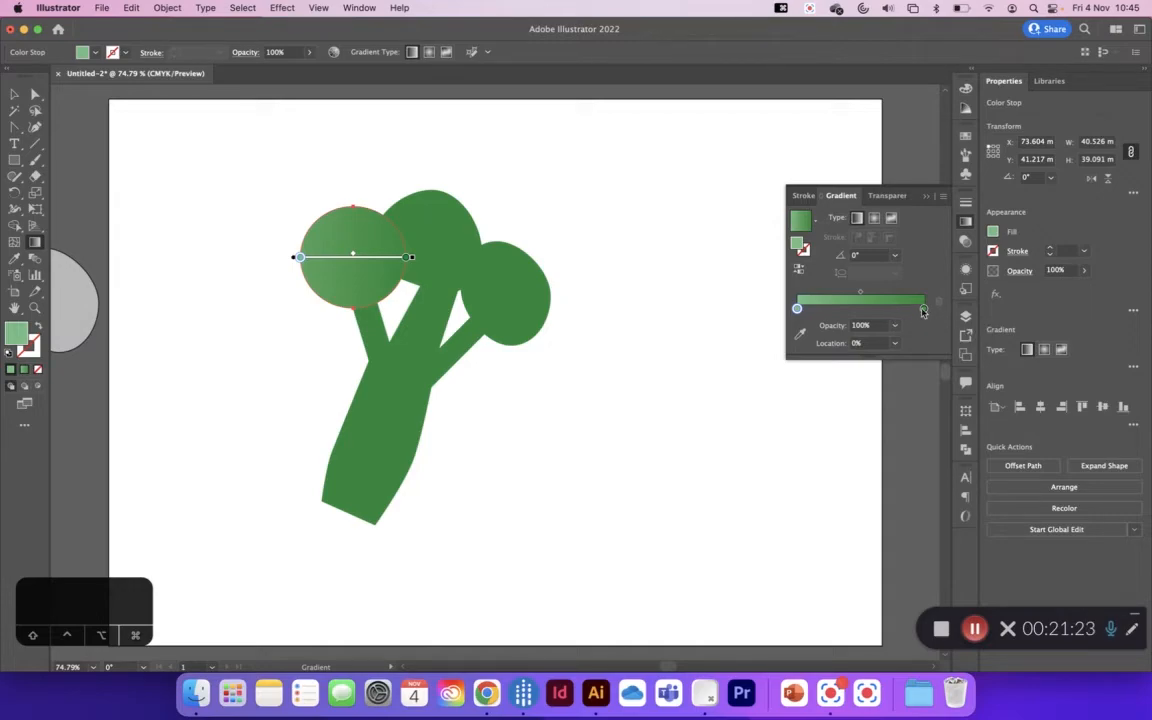
left_click(924, 310)
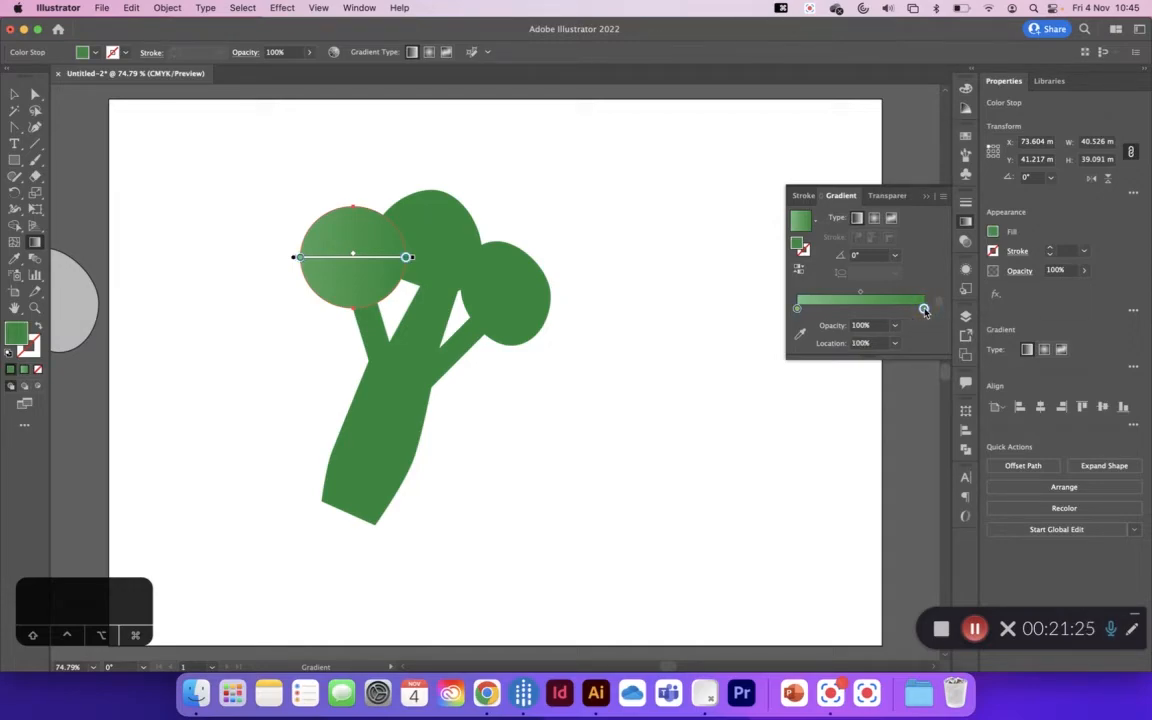
left_click(894, 325)
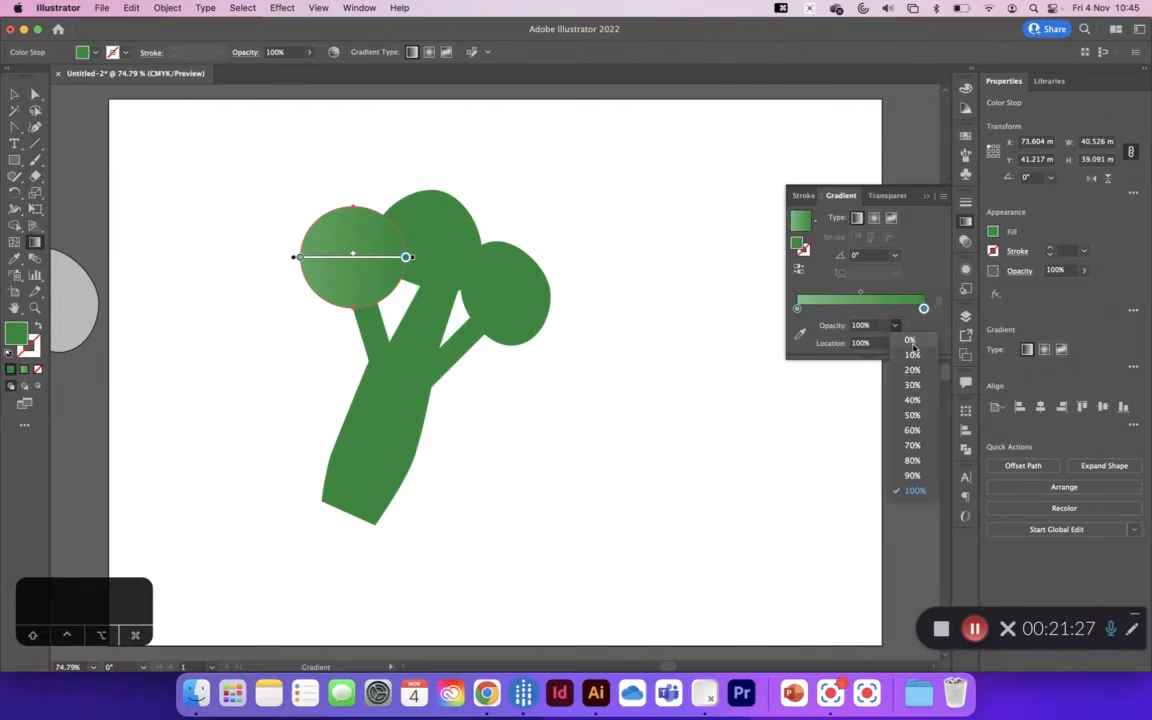
left_click(913, 344)
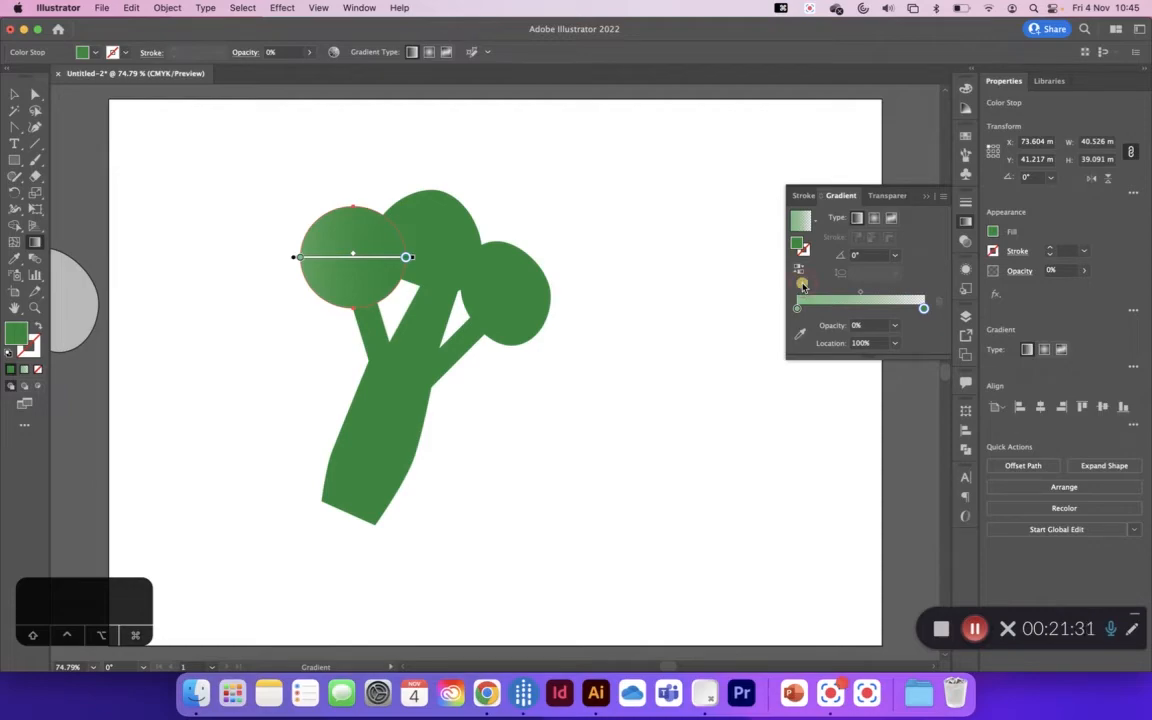
left_click(14, 93)
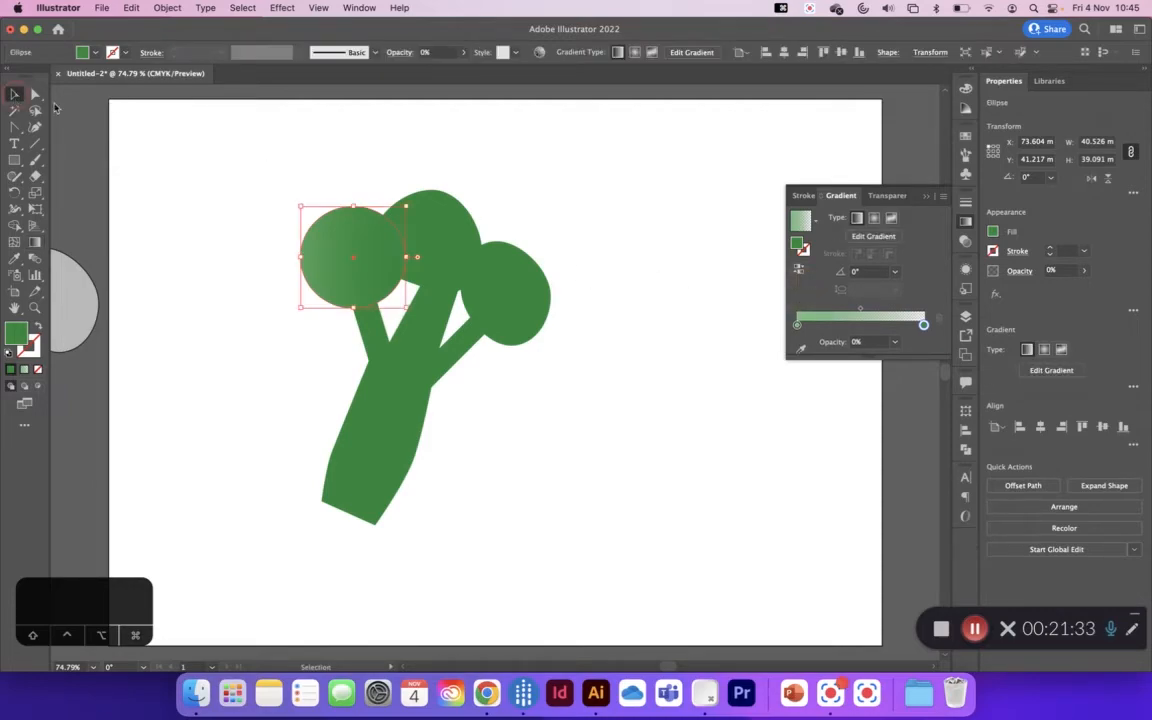
left_click(373, 175)
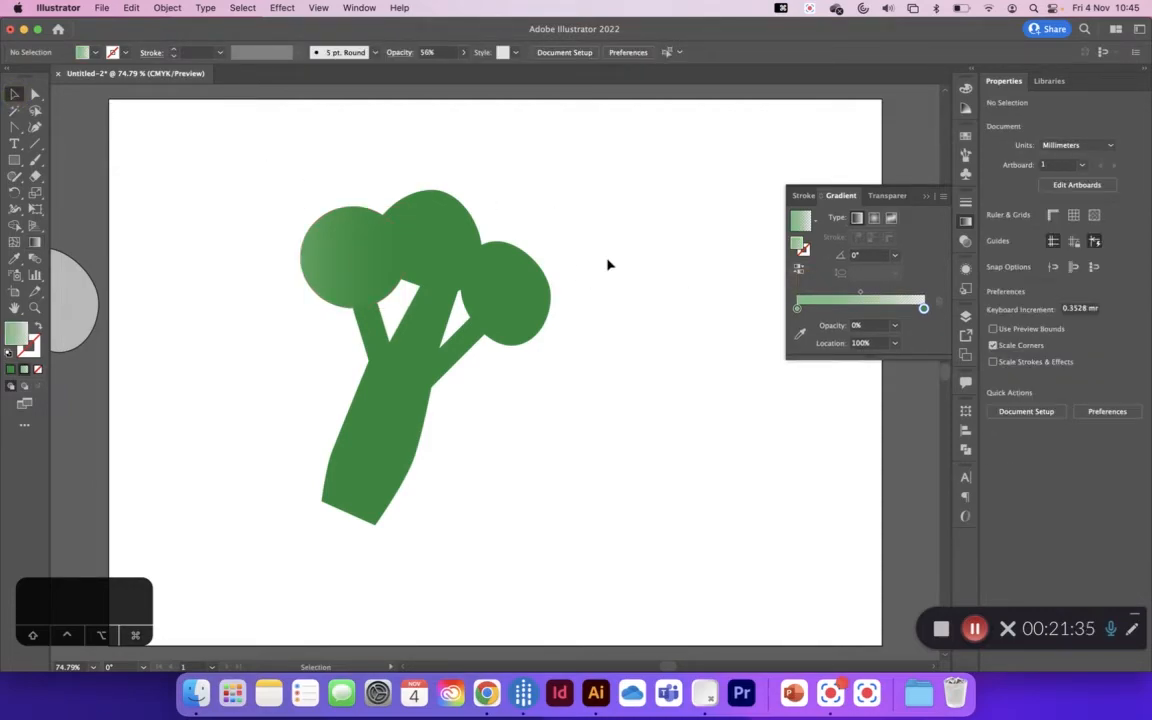
Step: Recolour the floret circle's starting gradient stop to yellow-green: hue 66°, saturation 67%, brightness 83%, and deselect the circle
left_click(335, 257)
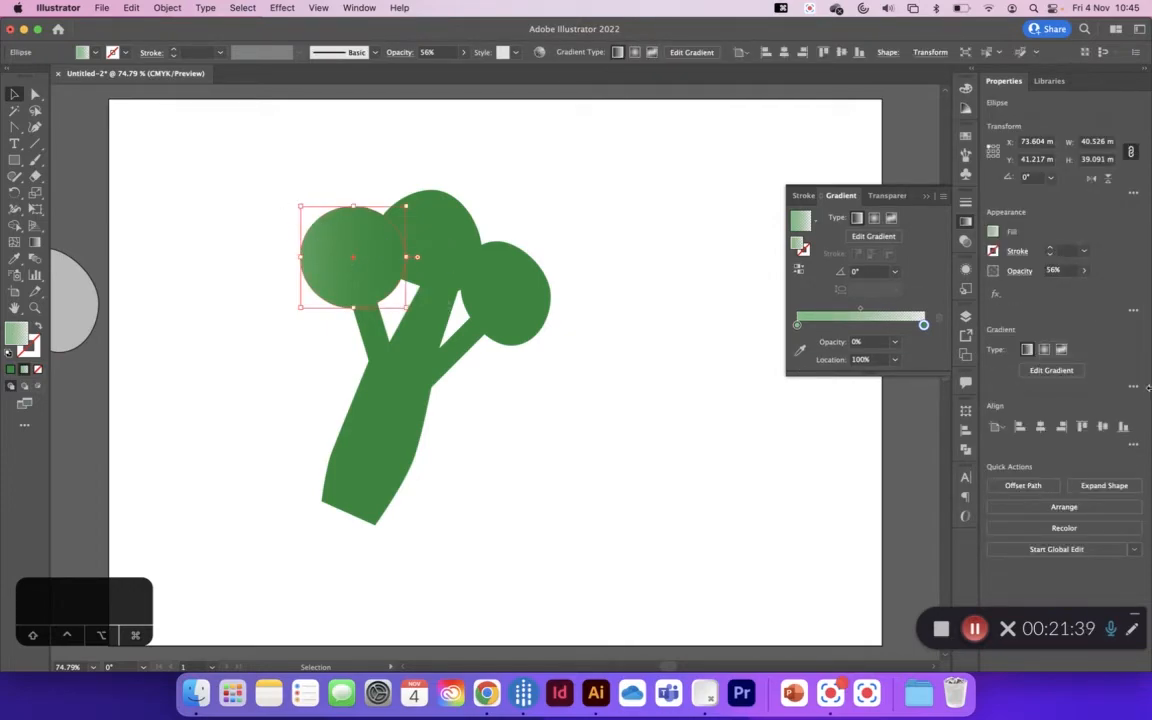
double_click(797, 326)
left_click_drag(836, 381, 823, 380)
left_click_drag(843, 412, 863, 408)
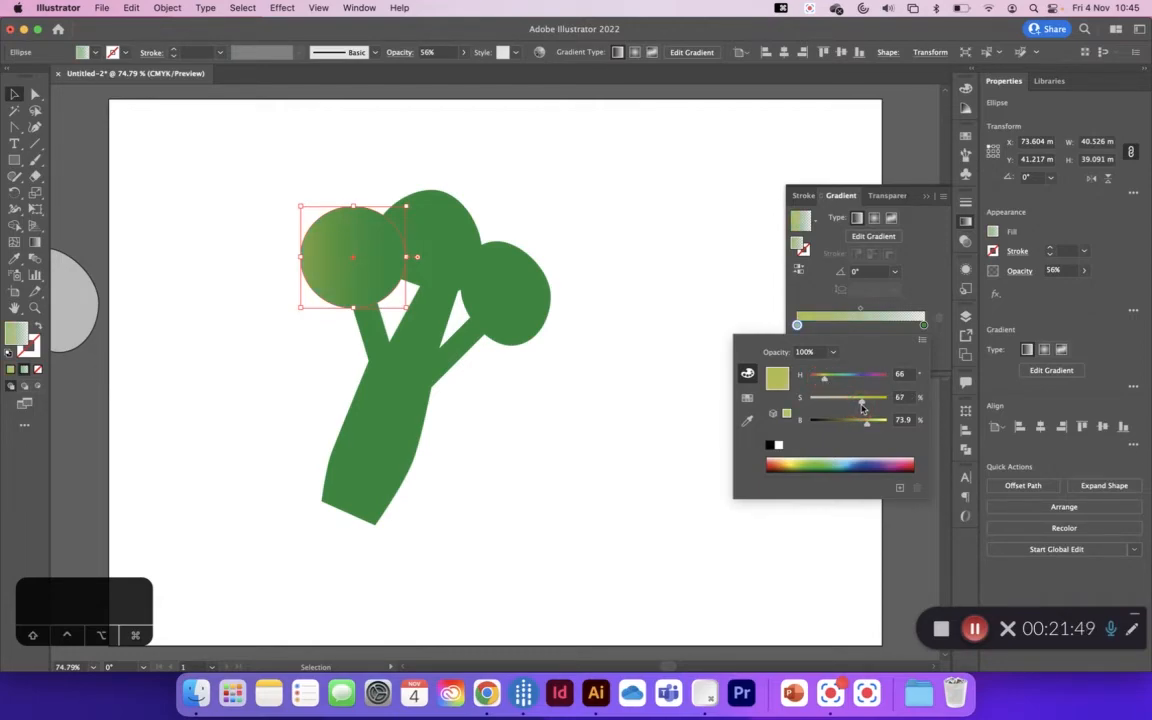
left_click_drag(868, 427, 875, 426)
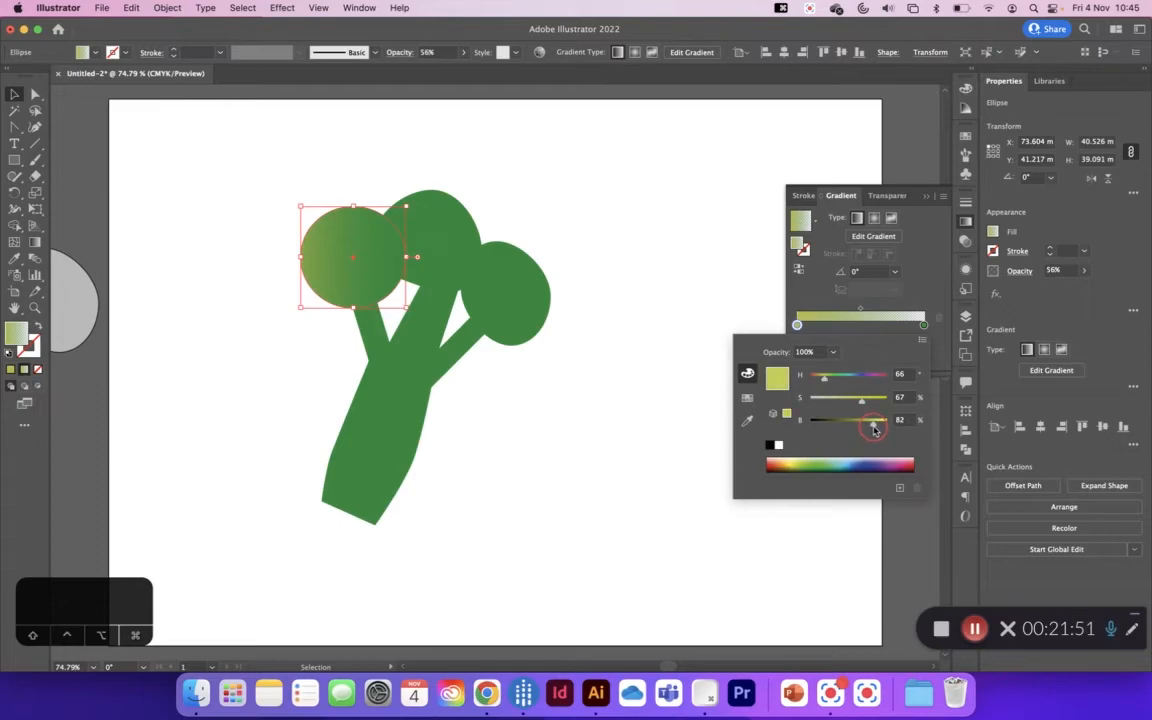
left_click(809, 297)
left_click(550, 215)
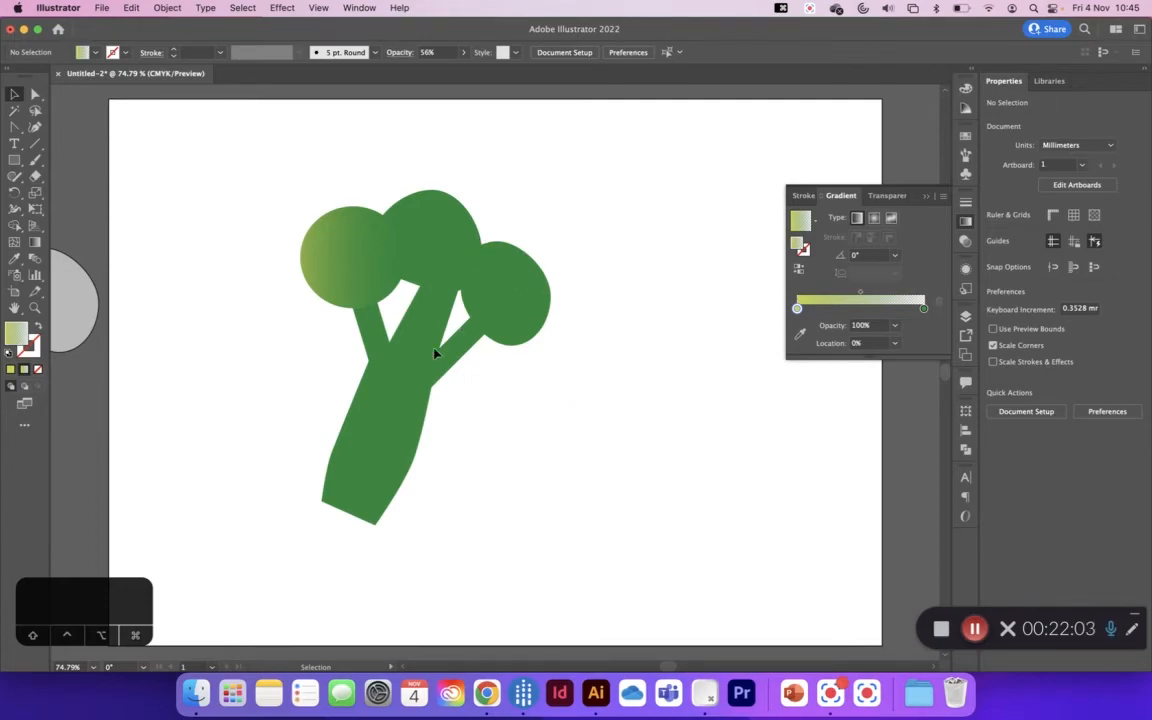
Step: Hide the gradient settings and collapse the Shapes Gradients layer's contents in the layer list
left_click(926, 197)
left_click(969, 320)
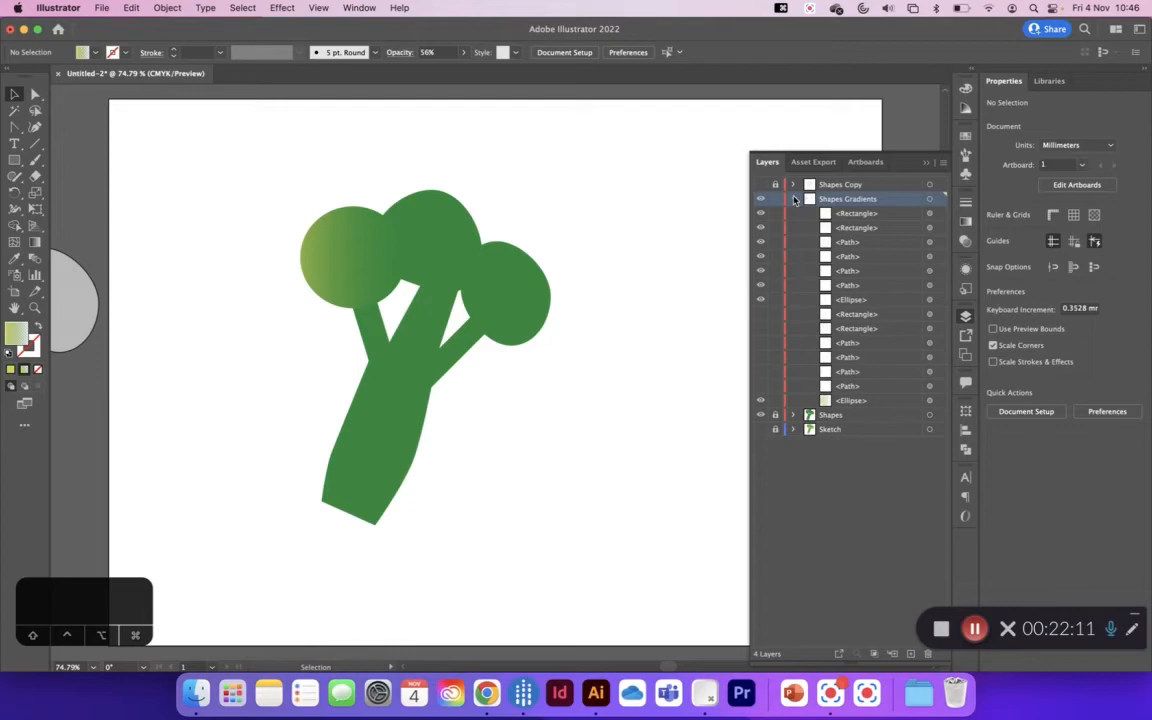
left_click(794, 199)
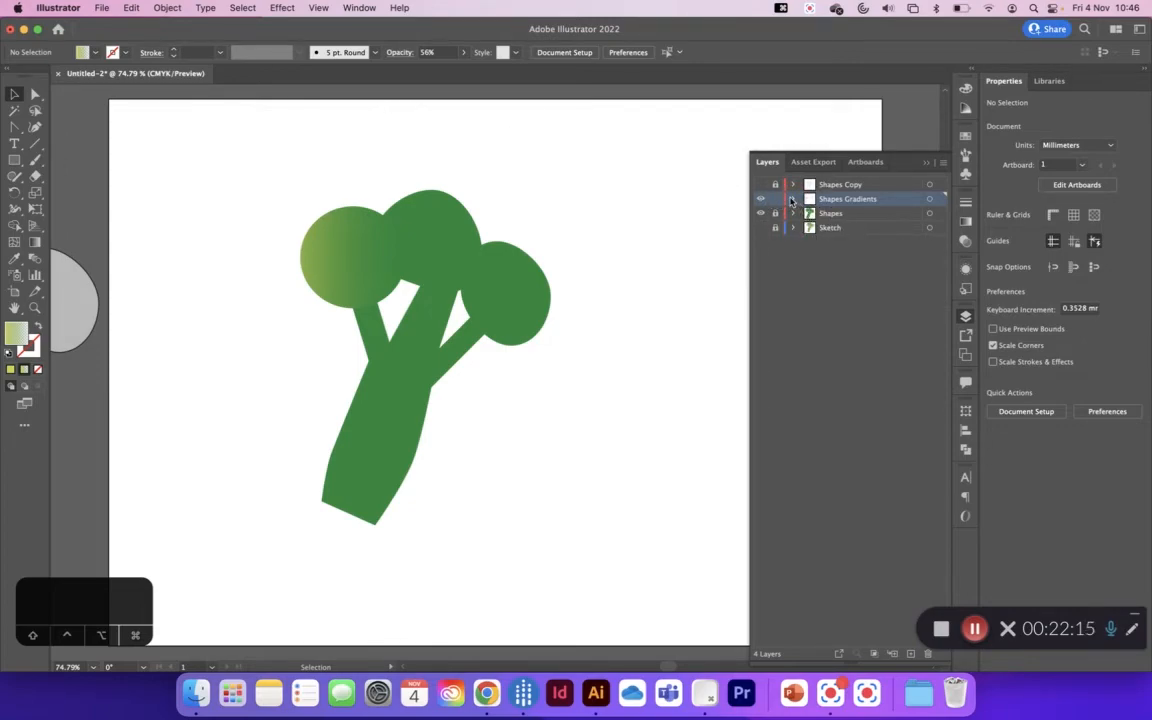
Step: Duplicate the gradient circle on the leftmost floret by pasting a copy in place over the original
left_click(320, 242)
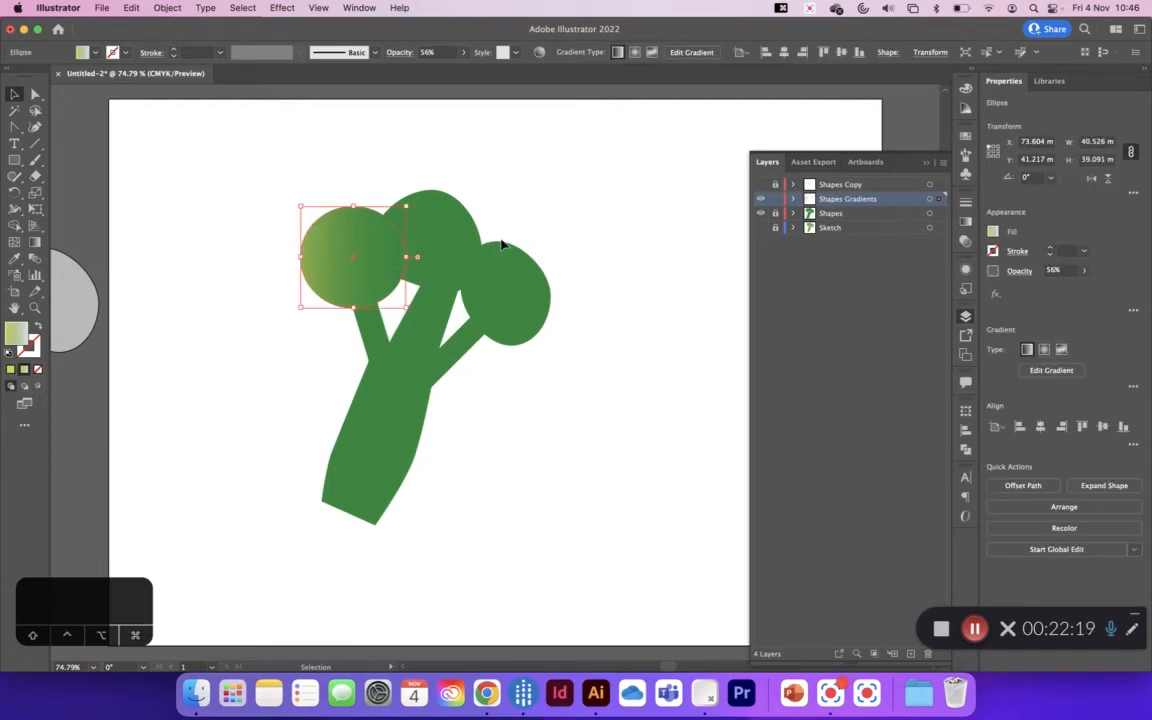
key("a")
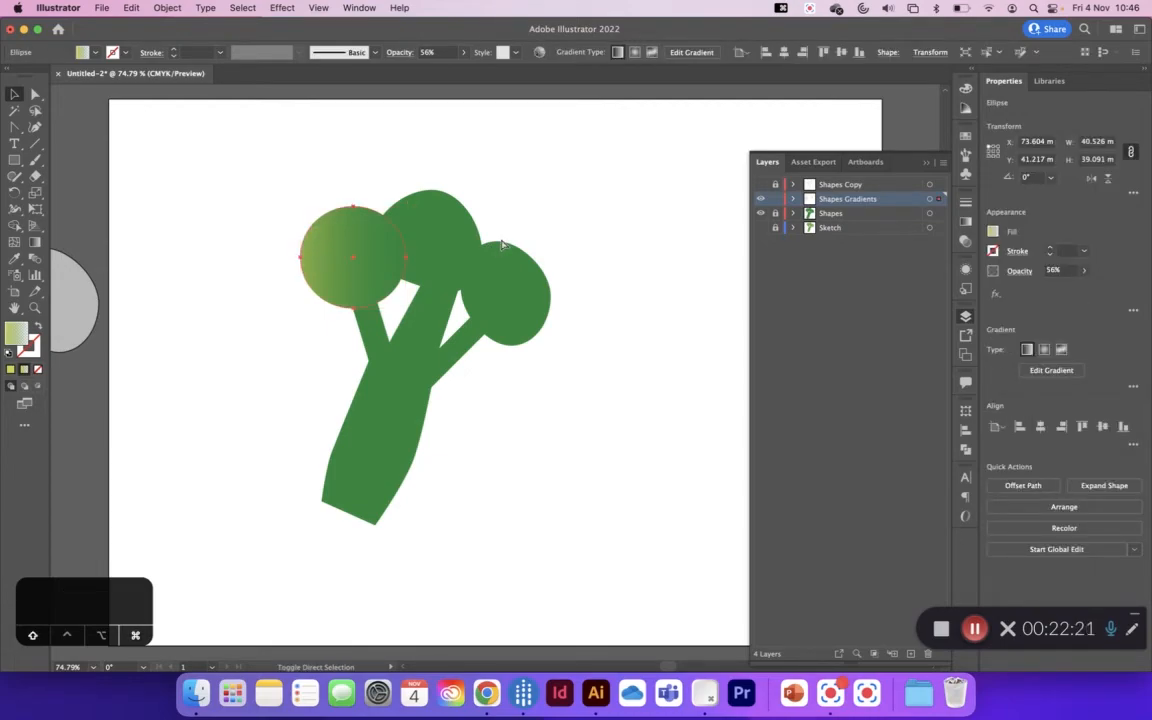
key("v")
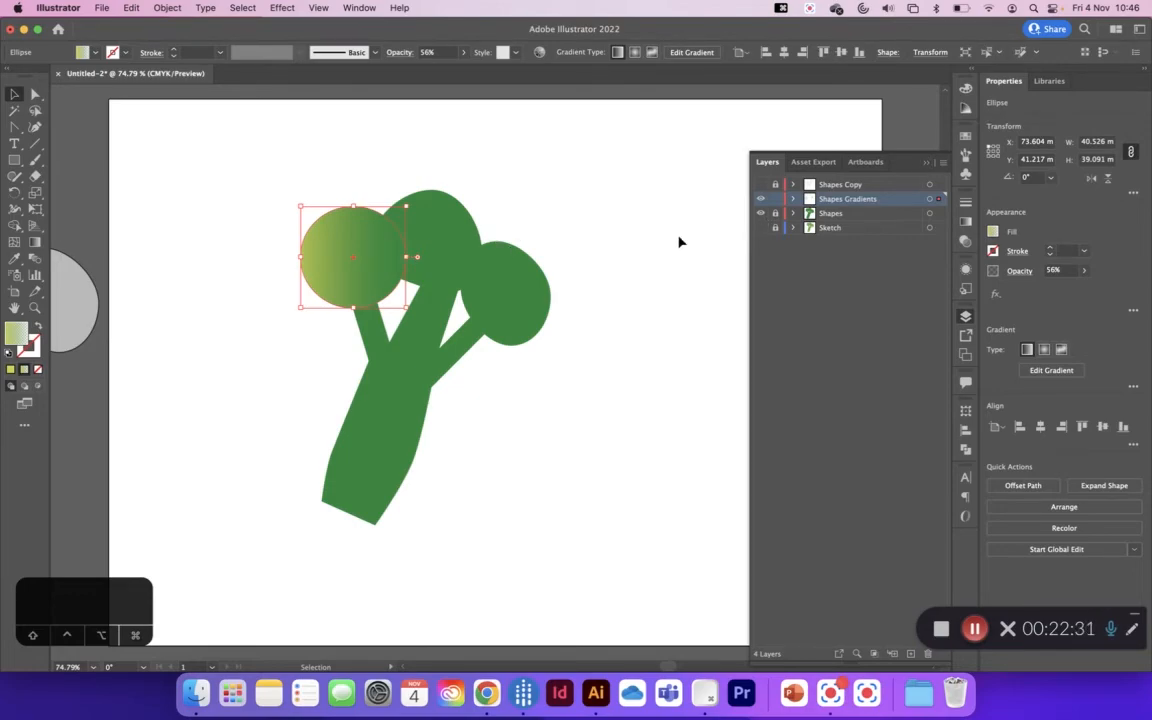
Step: Copy the gradient circle, paste one more duplicate in place, and undo that paste
left_click(135, 8)
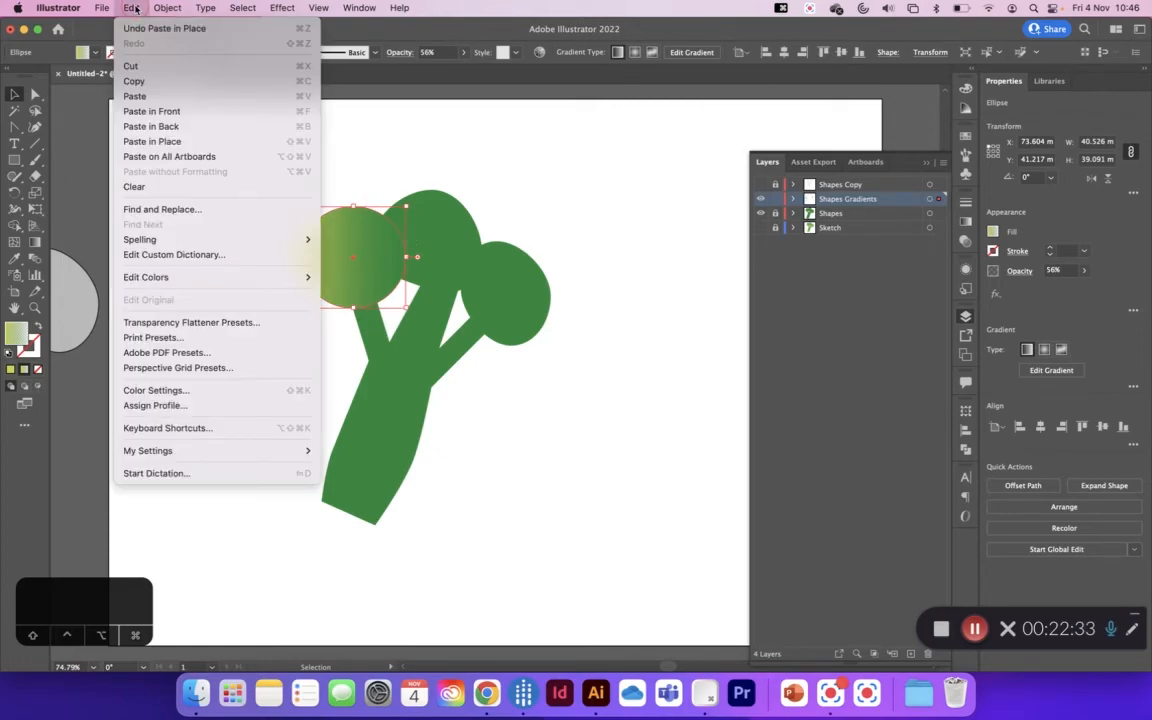
left_click(152, 84)
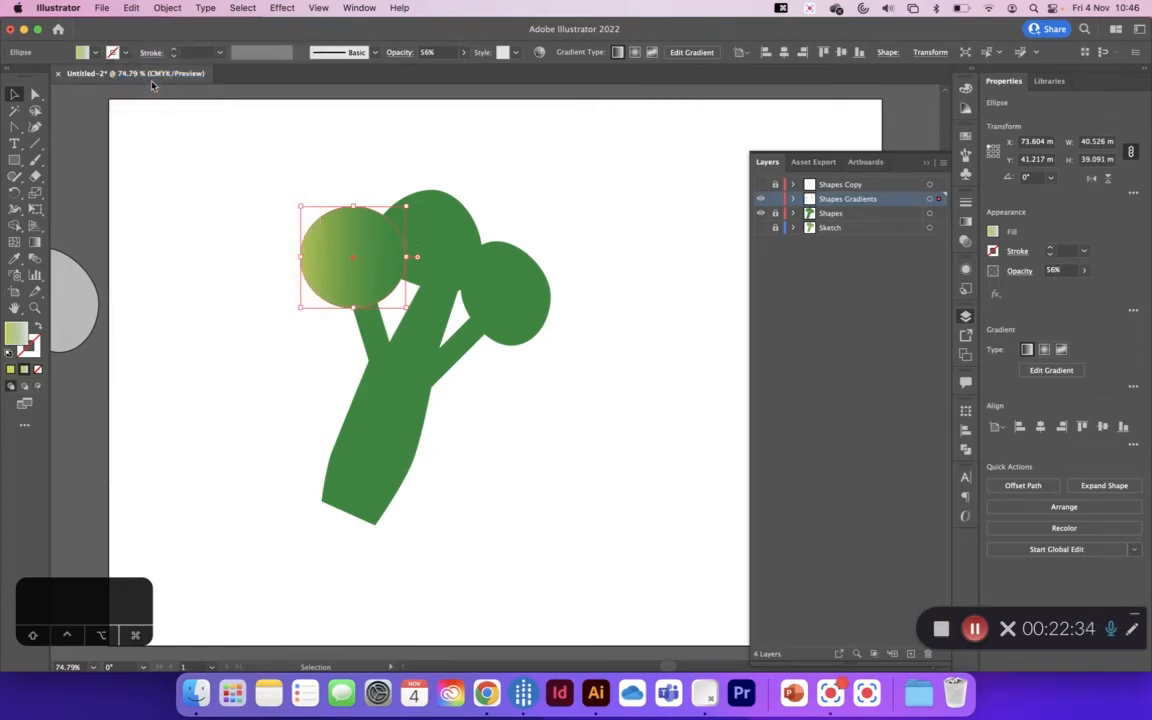
left_click(131, 8)
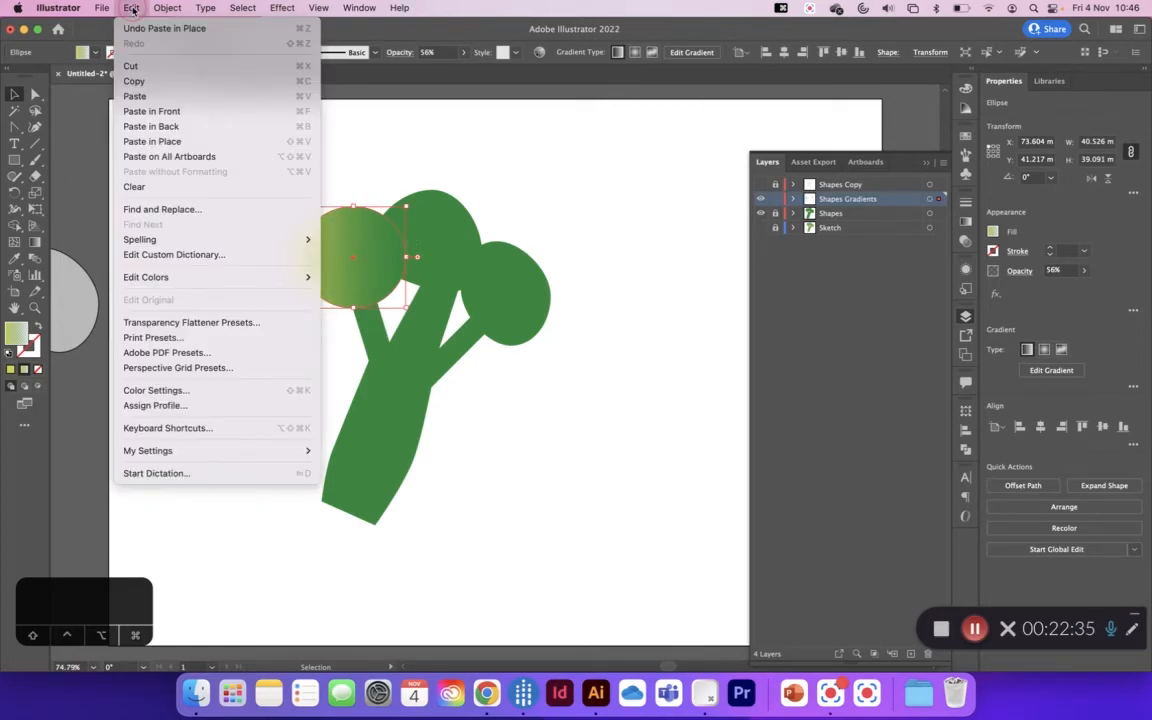
left_click(160, 141)
key("super+z")
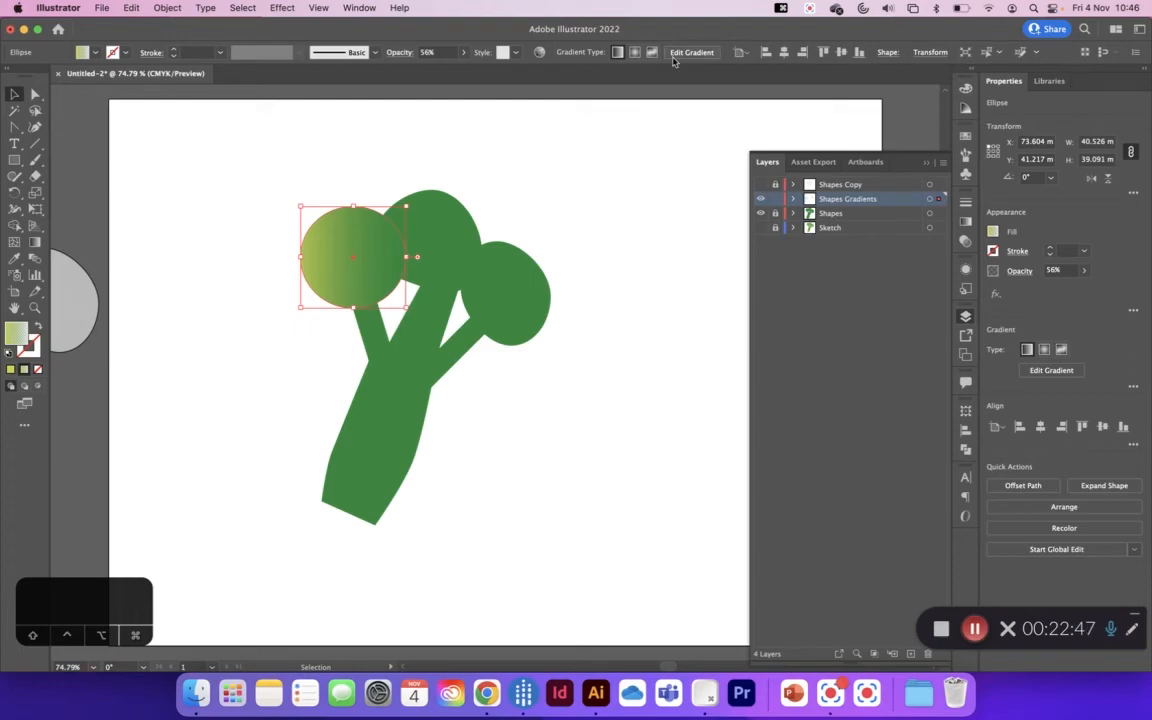
Step: Paste the copied circle at the default location with the plain Paste command and undo it
left_click(135, 8)
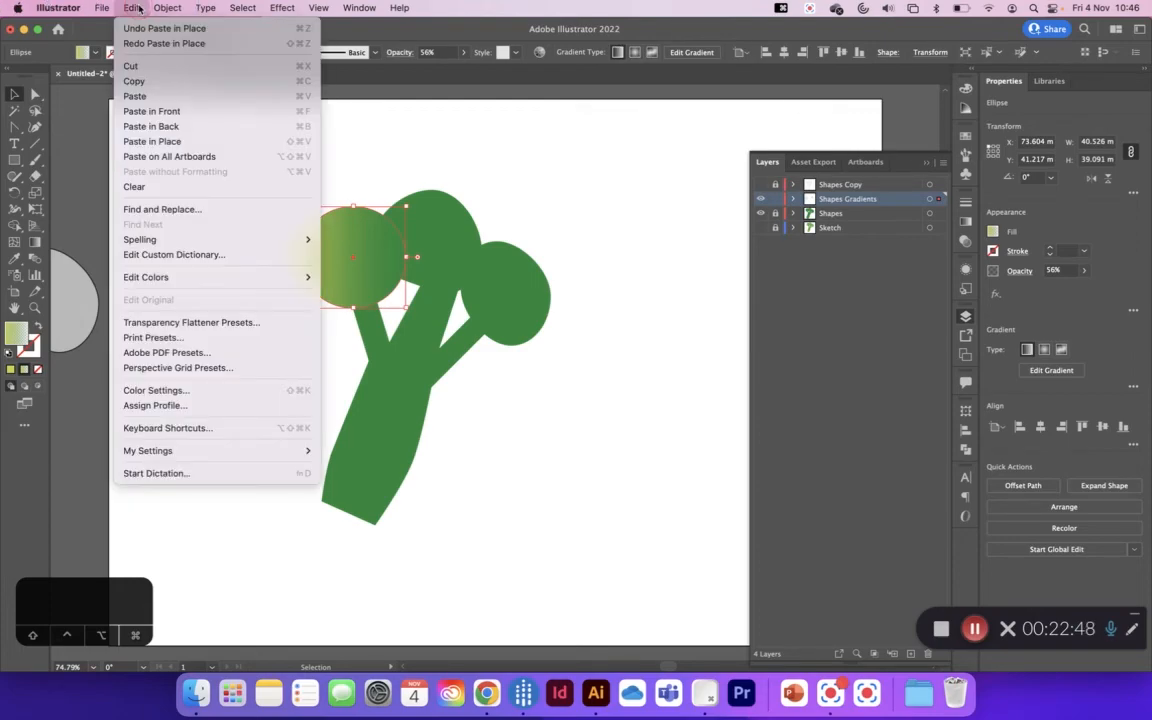
left_click(166, 94)
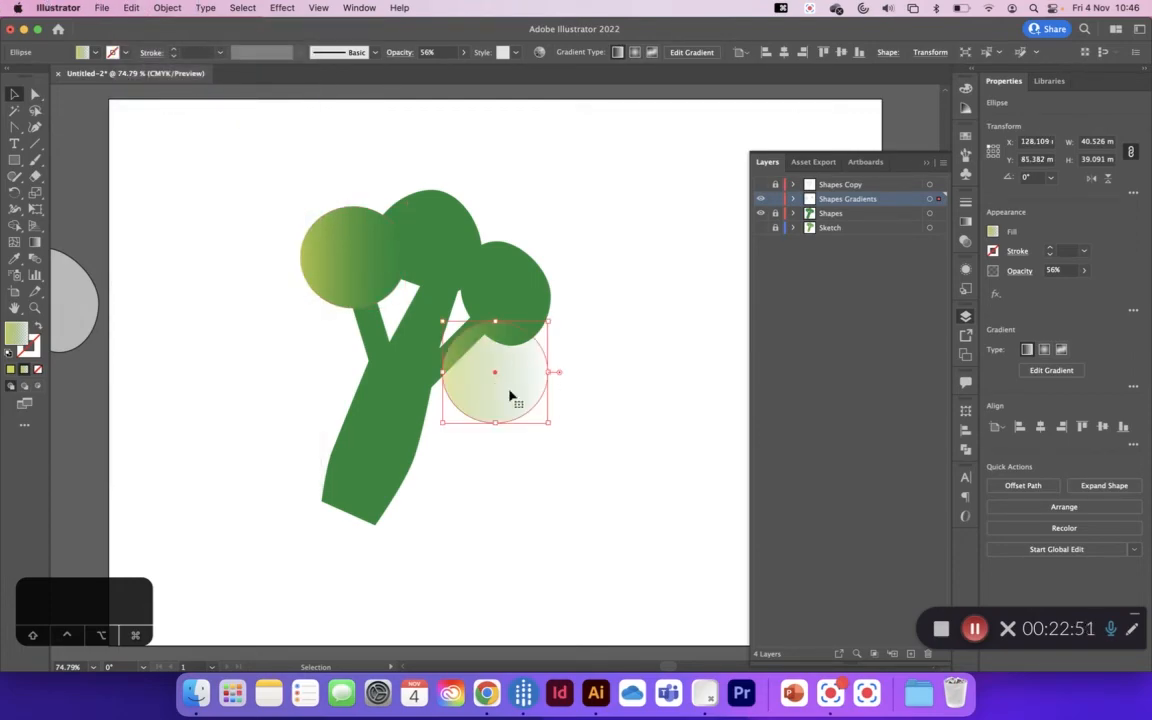
key("super+z")
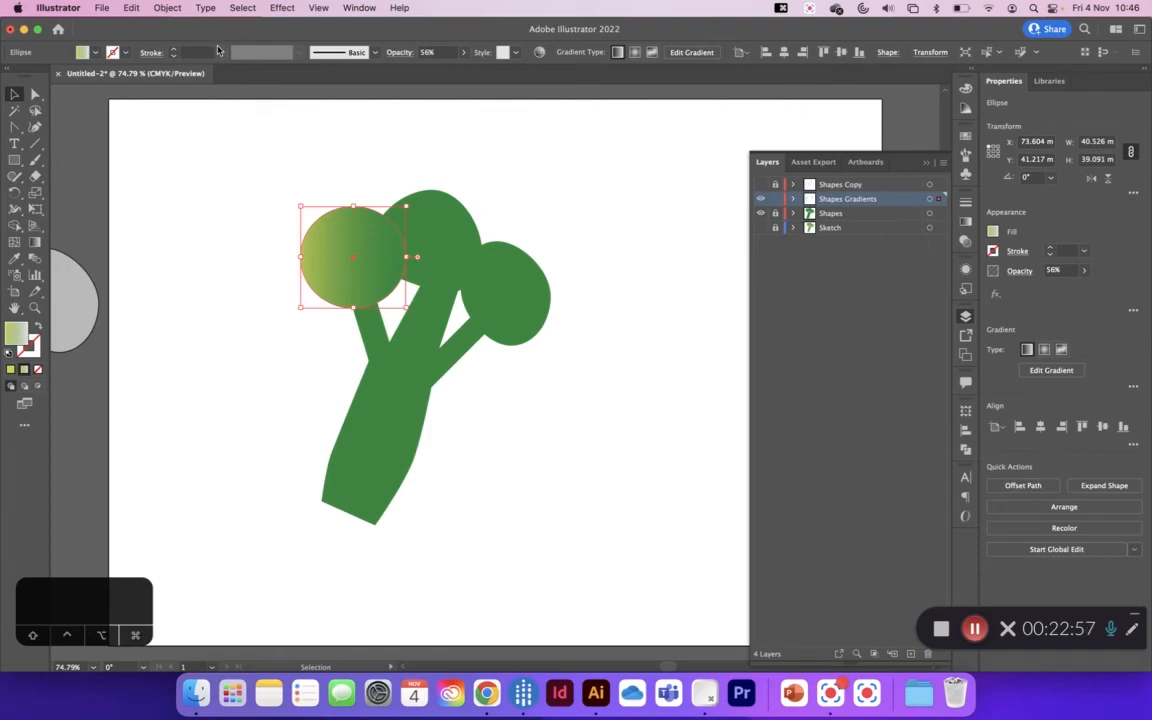
Step: Apply the Pointillize pixelate effect with cell size 5 to the upper duplicate of the gradient circle
left_click(281, 8)
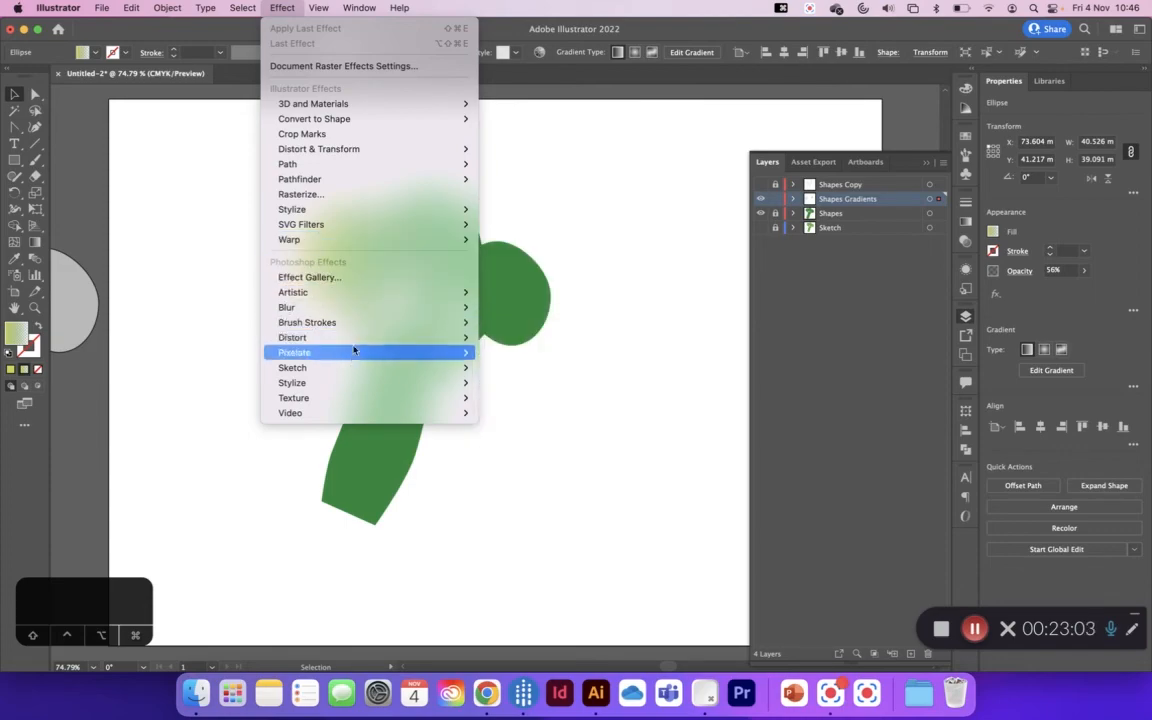
mouse_move(380, 355)
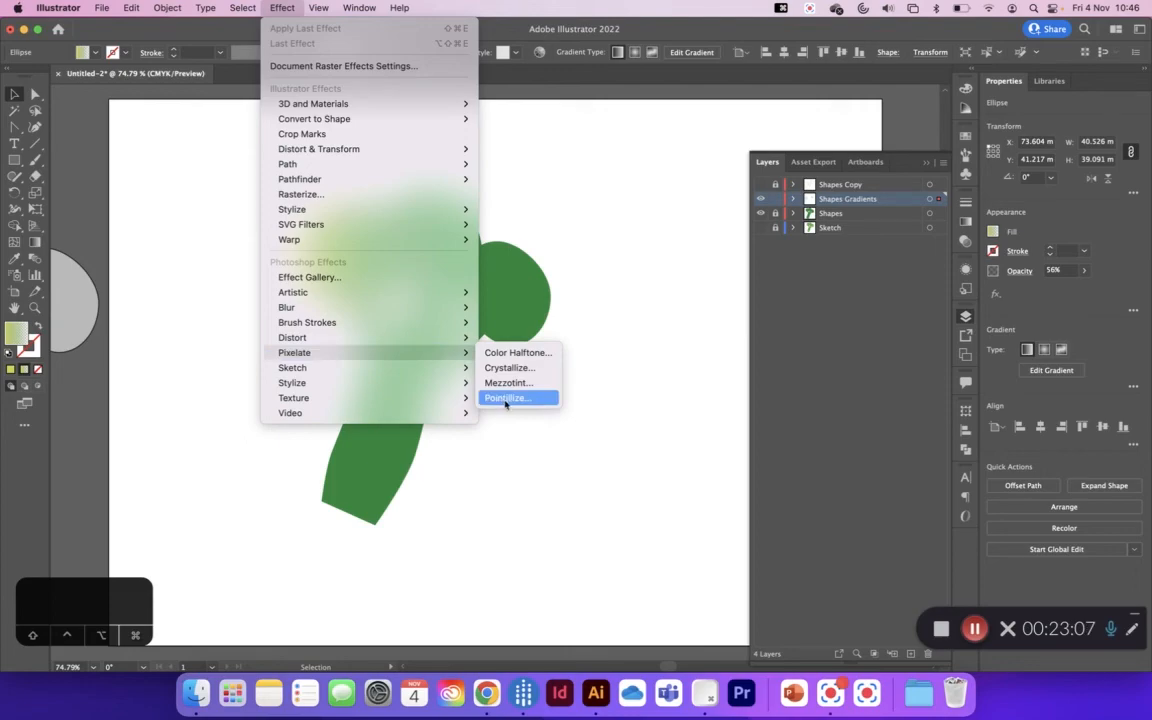
left_click(530, 400)
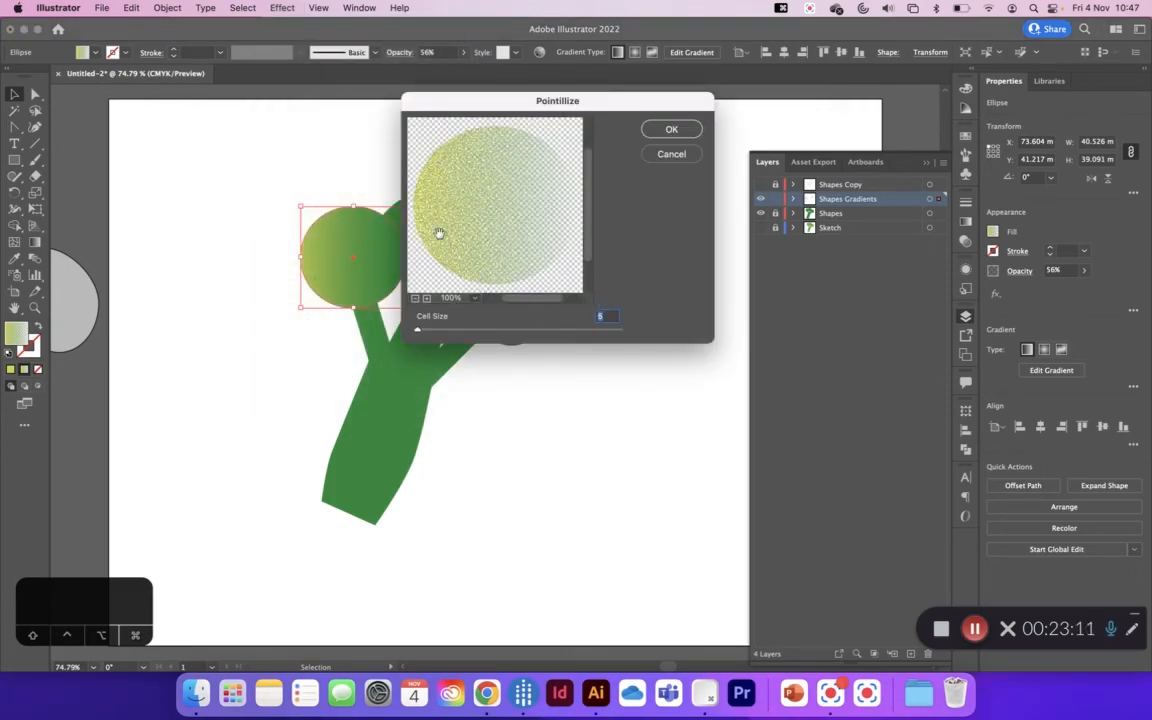
left_click(671, 130)
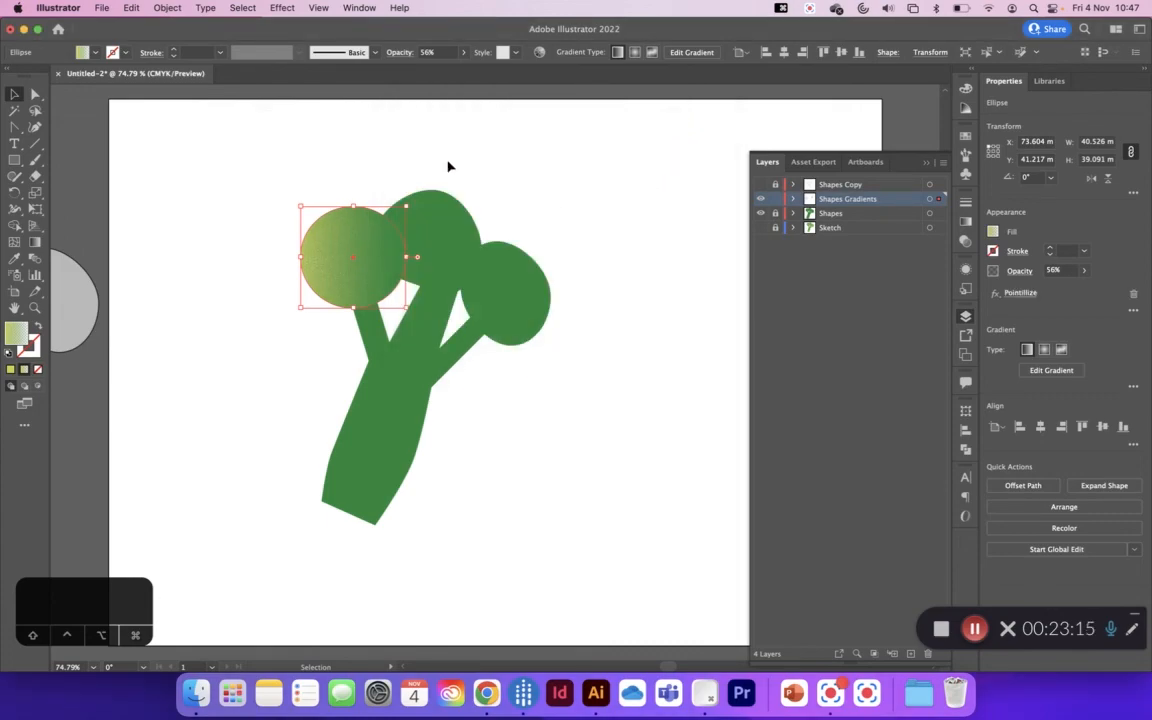
Step: Move the pointillized and plain gradient circles apart off the floret, undo both moves, and deselect everything
left_click_drag(363, 266, 364, 188)
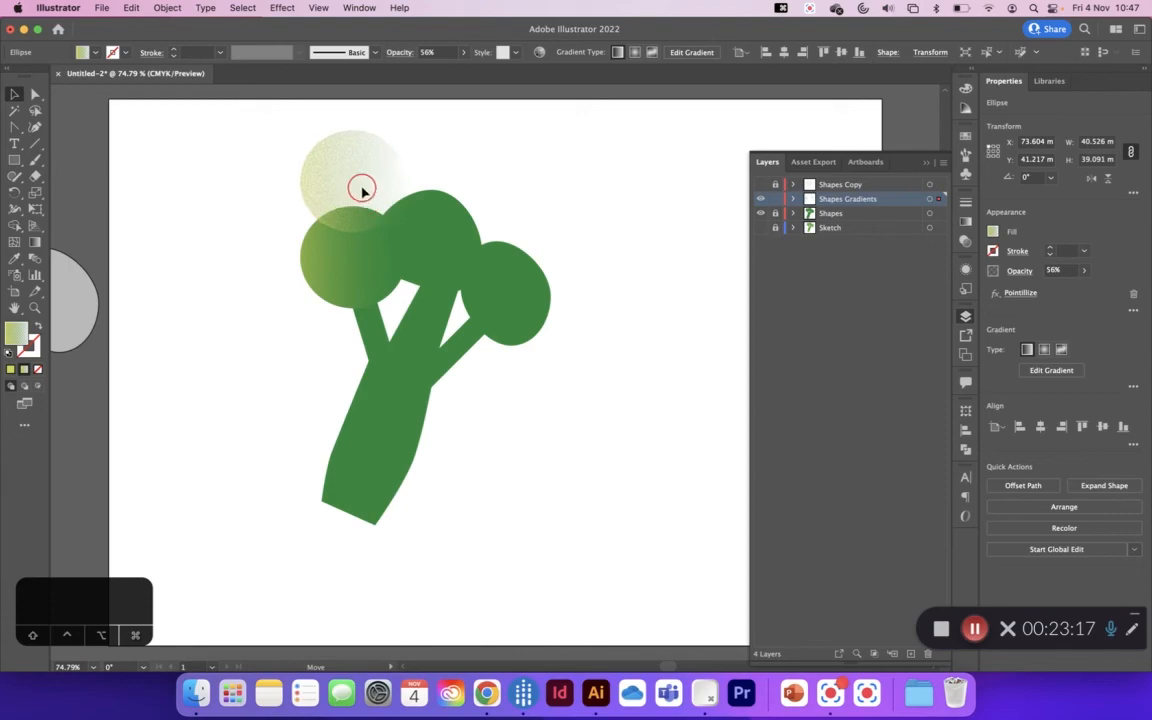
left_click(357, 275)
left_click_drag(368, 275, 274, 238)
left_click(358, 266)
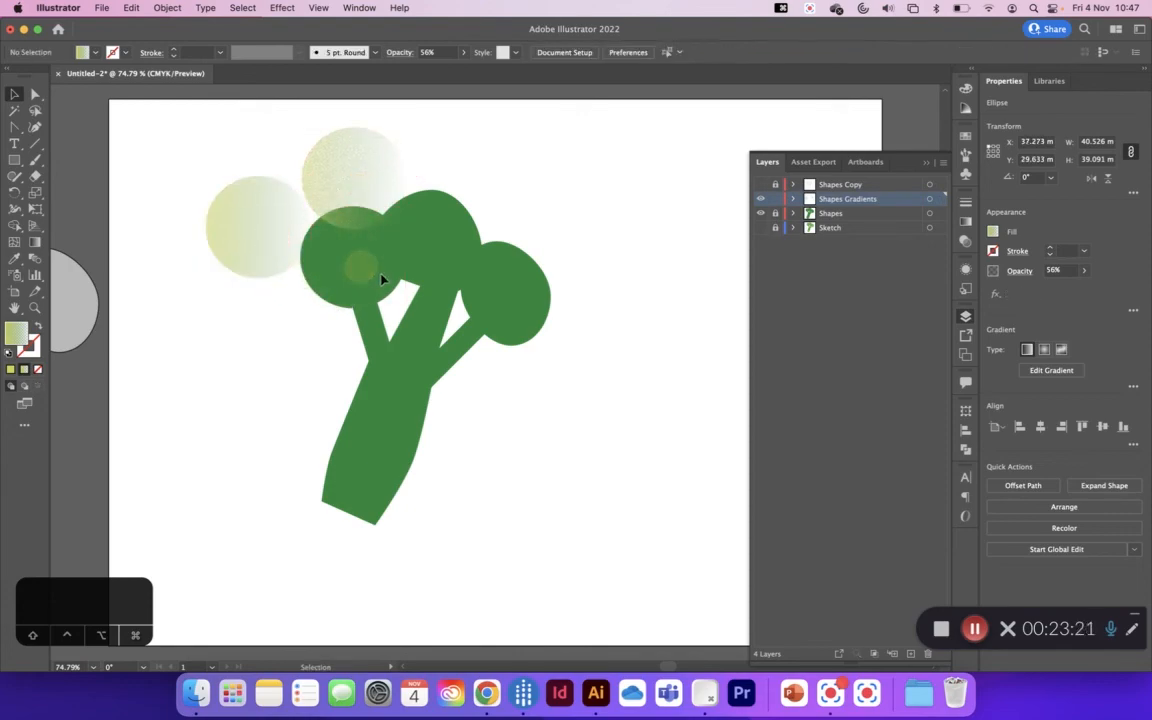
key("super+z")
key("super+z")
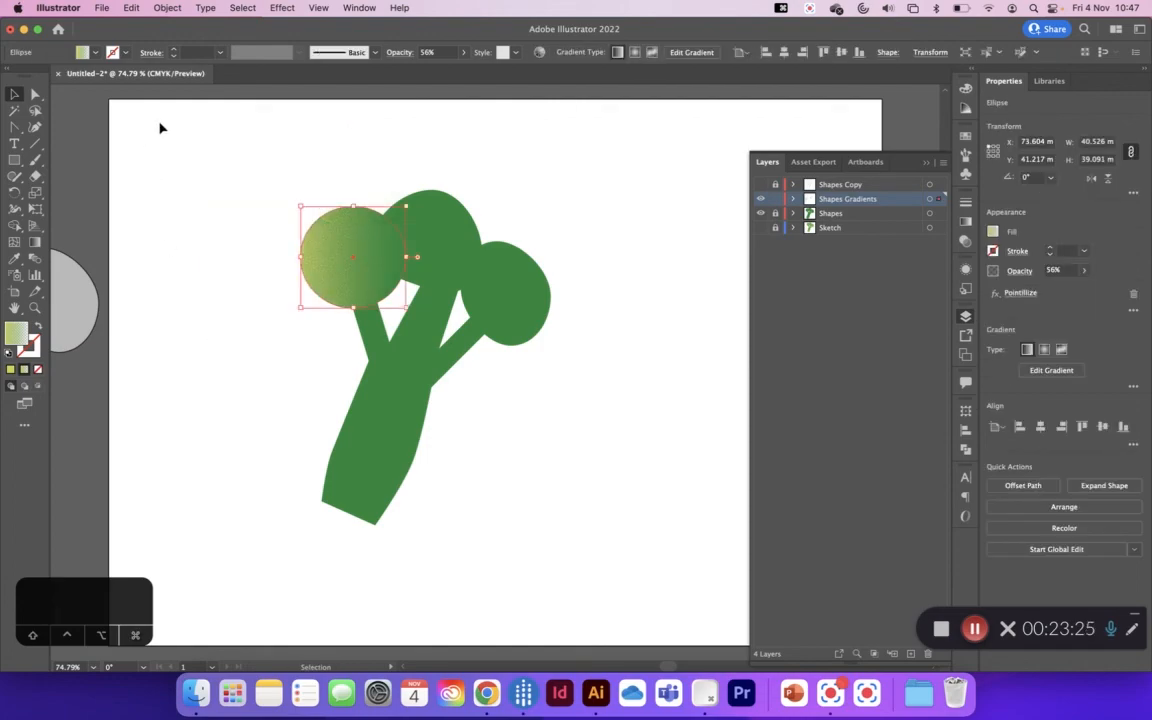
left_click(160, 128)
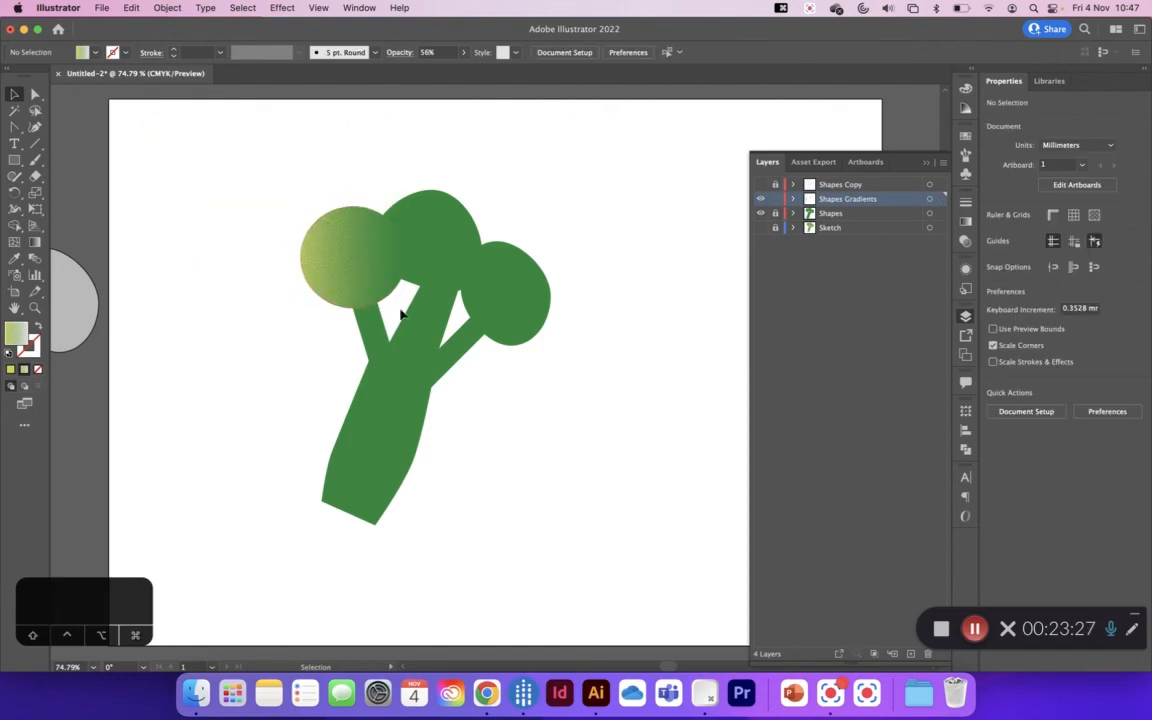